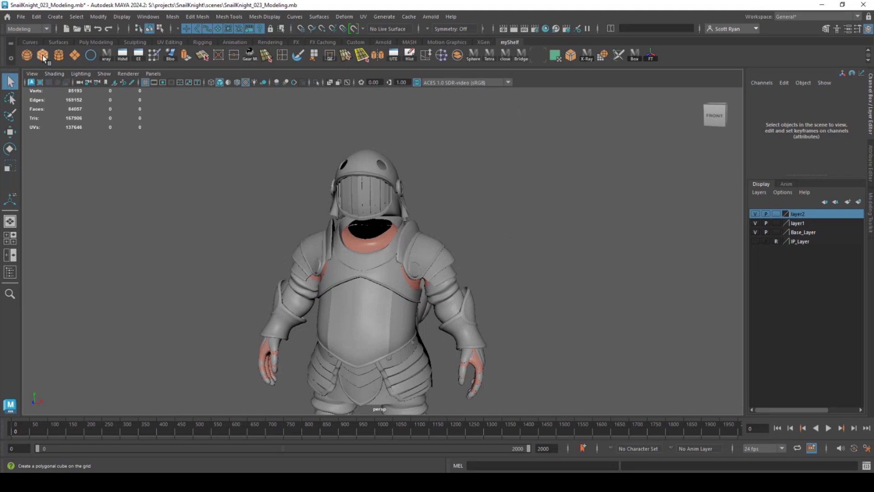
Step: Create a polygon cube, move it to about Y 184.8 and Z 15.8 inside the helmet, and scale it uniformly to about 36
click(43, 58)
scroll(190, 203, down, 5)
alt+middle_drag(311, 319, 295, 286)
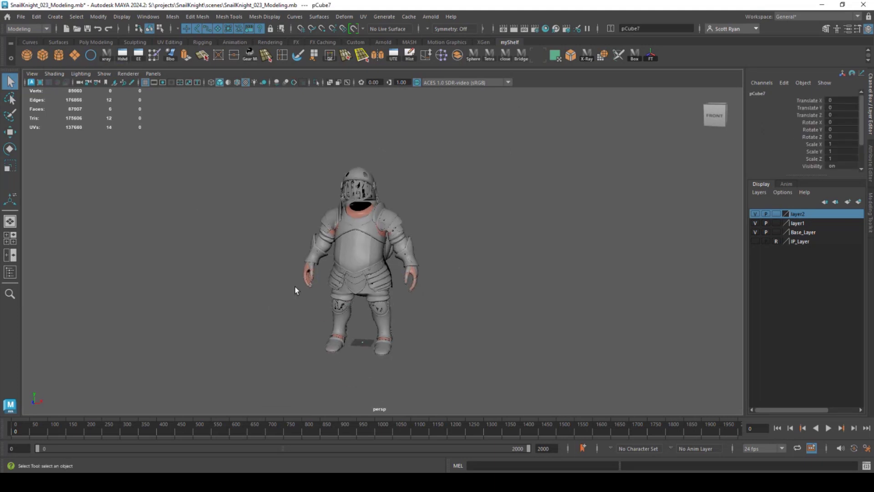
key(w)
drag(358, 301, 349, 145)
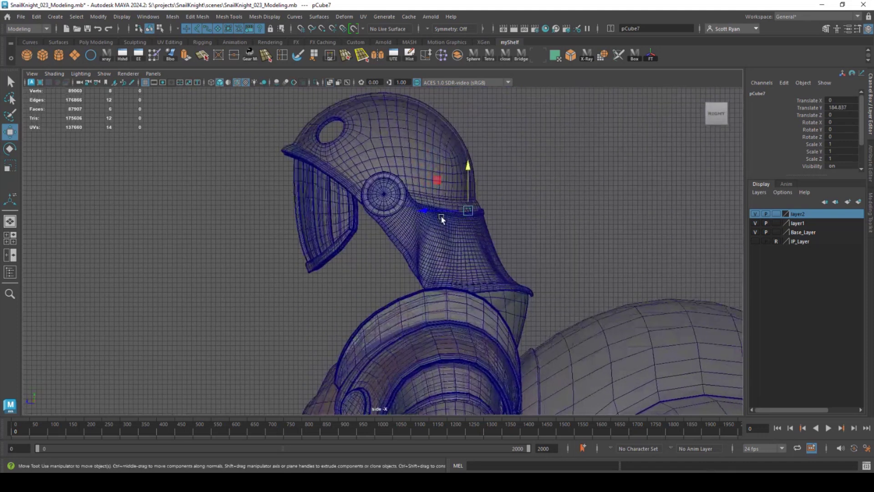
key(r)
drag(392, 210, 535, 198)
alt+middle_drag(453, 237, 456, 277)
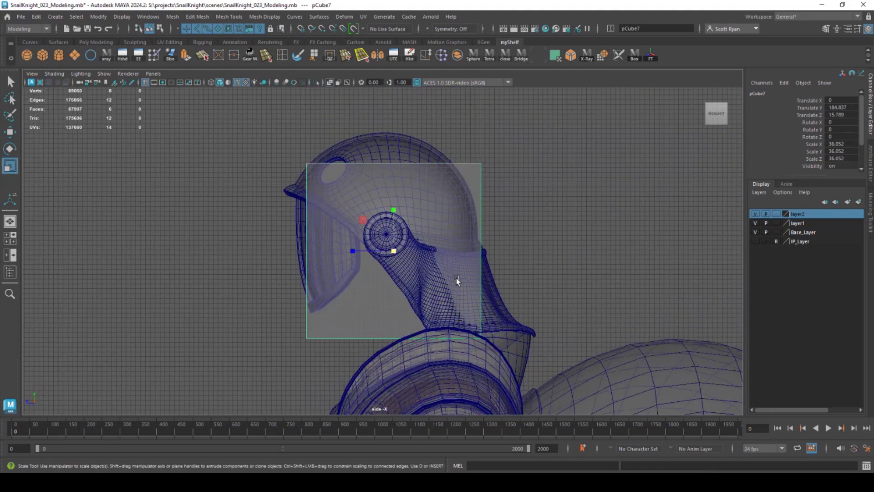
Step: Move the cube's corner vertices in the side view so the block tilts to follow the helmet's profile
right_drag(479, 182, 436, 184)
drag(449, 279, 541, 413)
drag(481, 338, 480, 285)
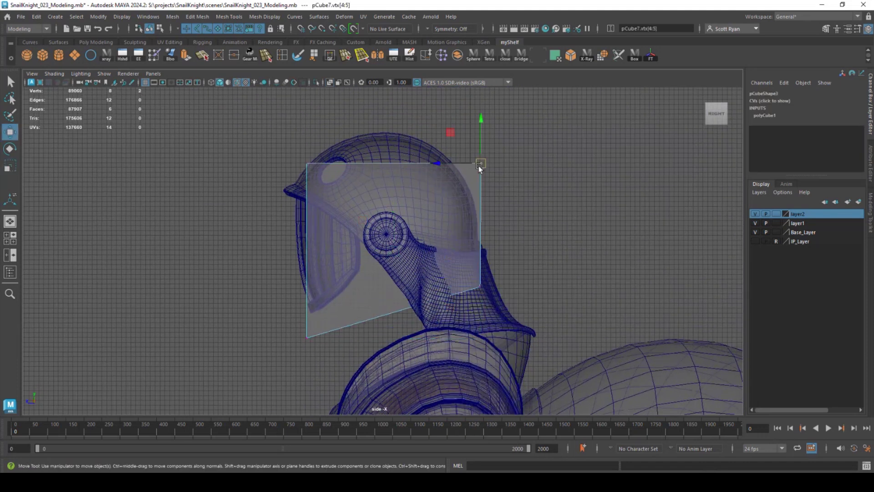
drag(479, 166, 442, 156)
drag(285, 314, 314, 314)
drag(289, 145, 326, 181)
drag(307, 165, 303, 190)
Step: Scale the cube's width in the front view to about 33.2 so it fits within the helmet
key(space)
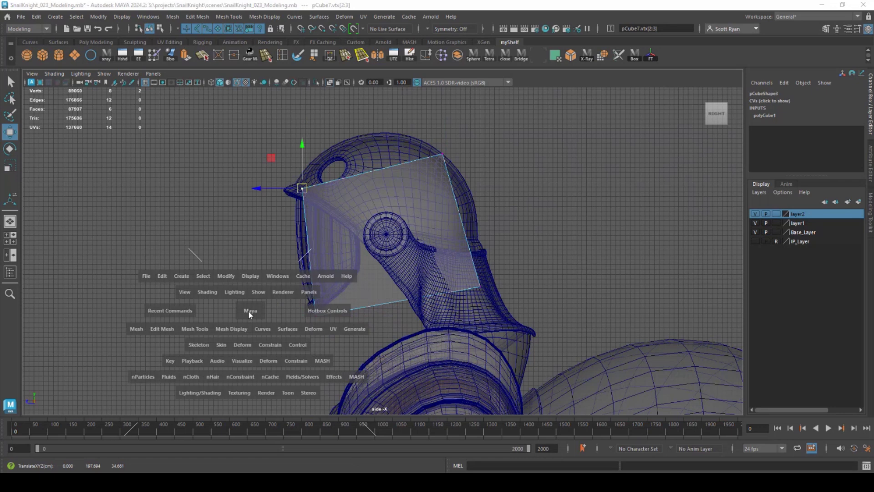
drag(249, 311, 249, 355)
right_drag(371, 280, 434, 218)
key(r)
drag(405, 289, 401, 288)
Step: Extrude the block's bottom face down toward the chest in the side view to form the neck
key(space)
drag(540, 246, 541, 217)
key(f)
right_drag(379, 221, 380, 249)
click(380, 226)
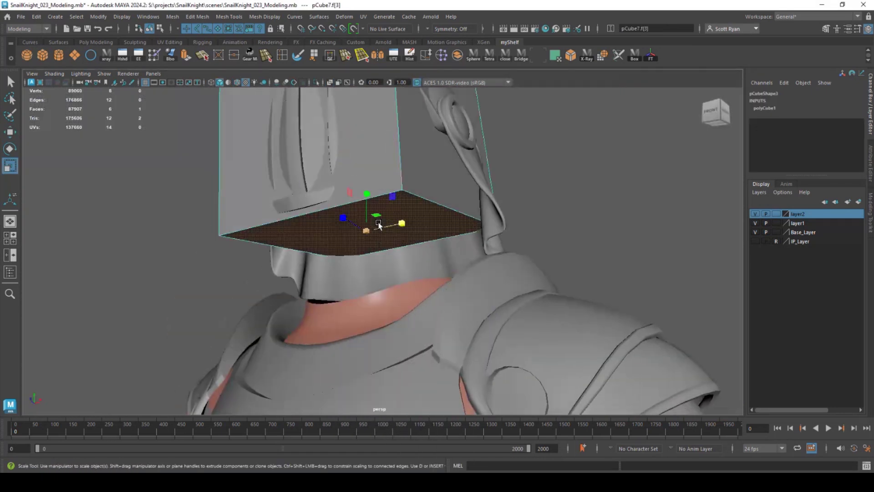
key(space)
drag(577, 310, 607, 312)
click(185, 56)
drag(385, 275, 414, 365)
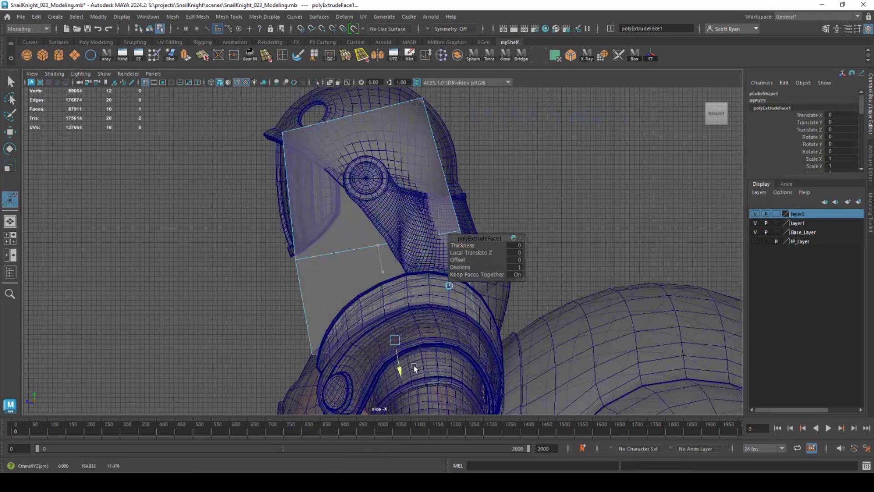
Step: Scale down the extruded bottom face in the front view to taper the neck
key(space)
drag(559, 246, 560, 216)
scroll(560, 216, down, 2)
key(r)
drag(371, 328, 301, 329)
alt+drag(451, 296, 412, 273)
Step: Insert an edge loop around the neck, scale it about 1.29 in depth, and raise it toward the jaw
key(space)
drag(599, 315, 629, 315)
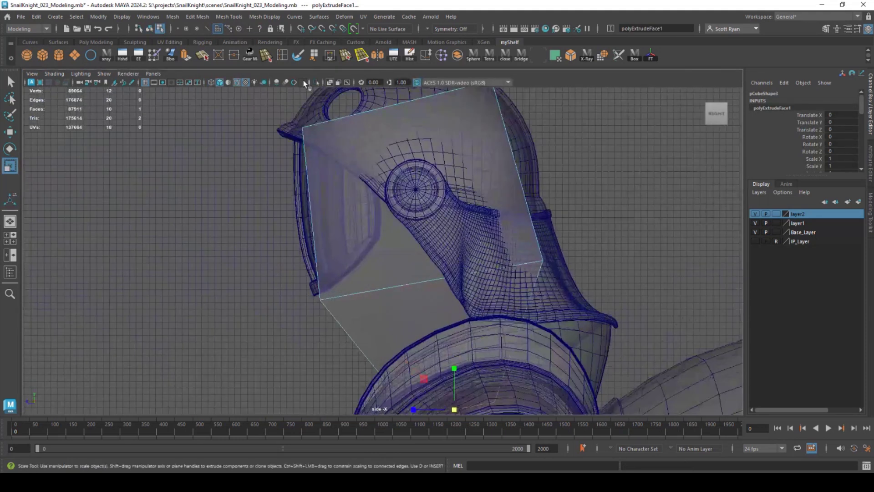
click(282, 55)
drag(340, 325, 370, 358)
key(w)
drag(447, 351, 394, 318)
key(r)
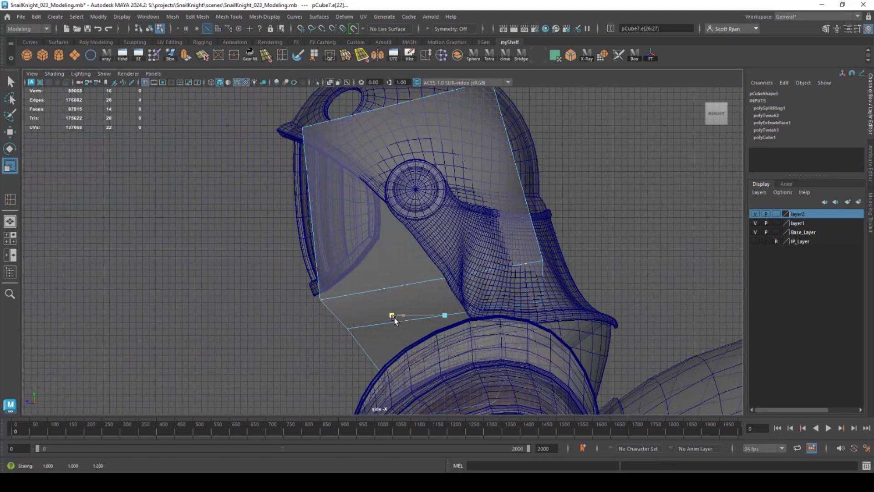
key(w)
drag(447, 315, 446, 301)
Step: Show the reference image layer and move the chin, nape and neck base vertices in the side view to match the drawing
right_drag(342, 298, 319, 295)
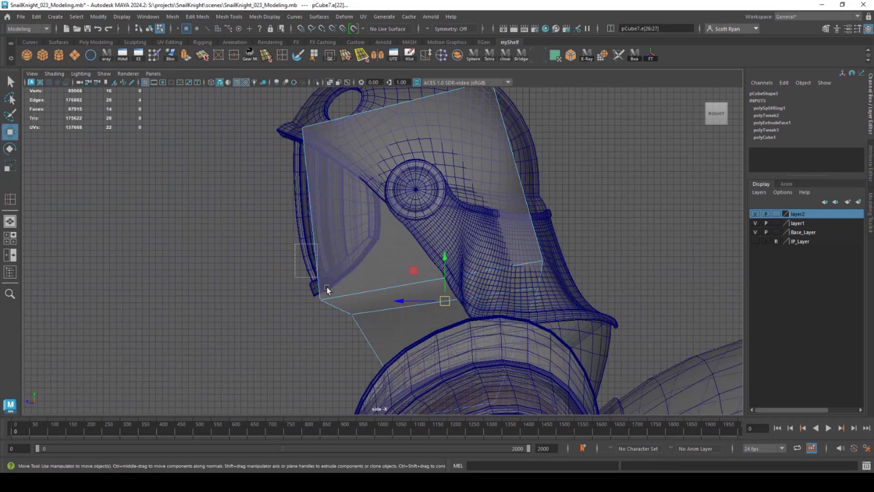
drag(310, 286, 365, 325)
drag(337, 306, 337, 297)
click(755, 242)
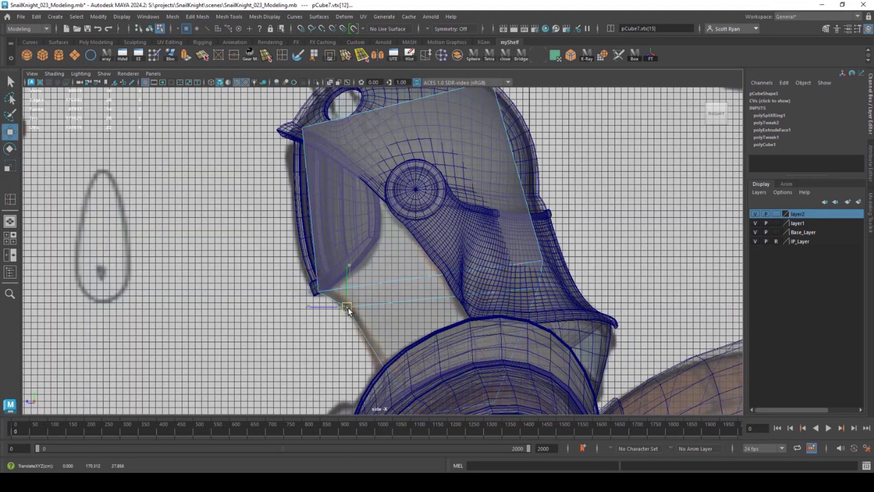
drag(524, 247, 551, 274)
drag(543, 261, 533, 251)
alt+middle_drag(481, 333, 456, 236)
drag(450, 289, 487, 323)
drag(468, 307, 525, 287)
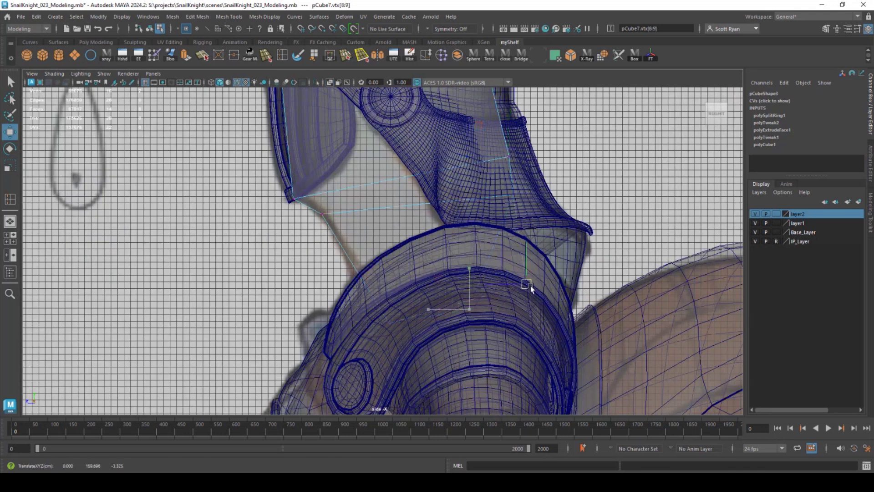
Step: Add the helmet's neck guard, the shoulder armor and the chest armor to layer2 and hide that layer
key(space)
key(space)
alt+drag(616, 228, 646, 200)
right_drag(412, 213, 455, 199)
click(473, 205)
shift+click(460, 296)
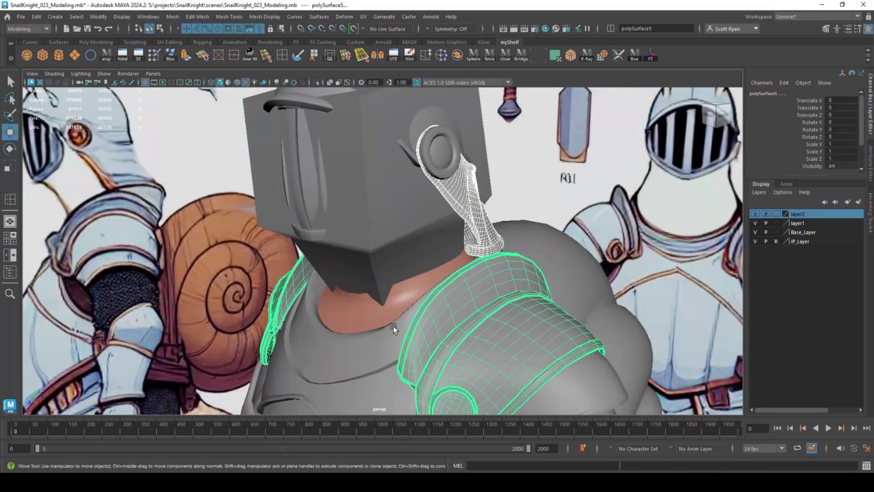
shift+click(393, 328)
shift+click(319, 105)
key(ctrl+z)
right_click(795, 213)
click(793, 231)
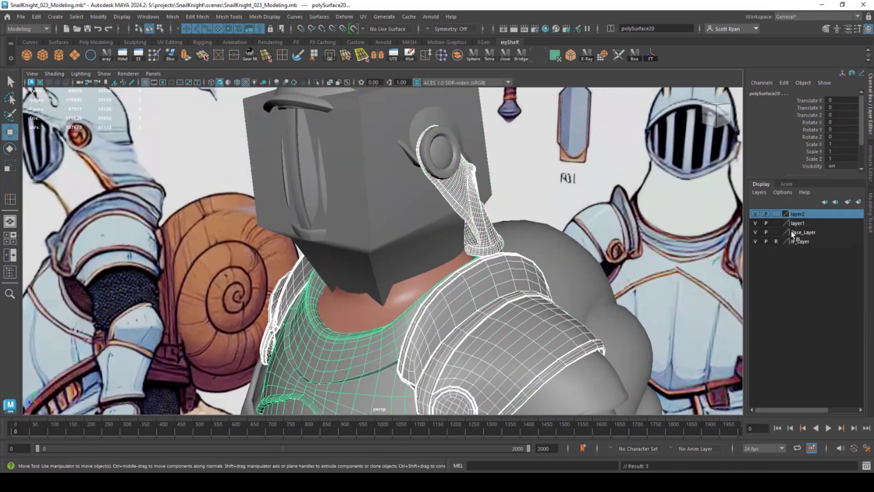
click(755, 213)
Step: Select the head block's neck components in the perspective view and scale them to adjust the neck's width
alt+drag(580, 226, 603, 291)
click(447, 237)
alt+drag(354, 270, 394, 271)
right_drag(394, 272, 355, 270)
alt+drag(355, 271, 441, 297)
key(r)
alt+drag(441, 297, 417, 300)
drag(415, 300, 443, 303)
Step: Insert another edge loop in the head block and smooth the mesh
click(282, 56)
click(310, 263)
alt+drag(316, 266, 386, 275)
key(r)
alt+drag(378, 280, 428, 296)
right_drag(423, 218, 452, 192)
alt+drag(453, 191, 375, 232)
click(172, 16)
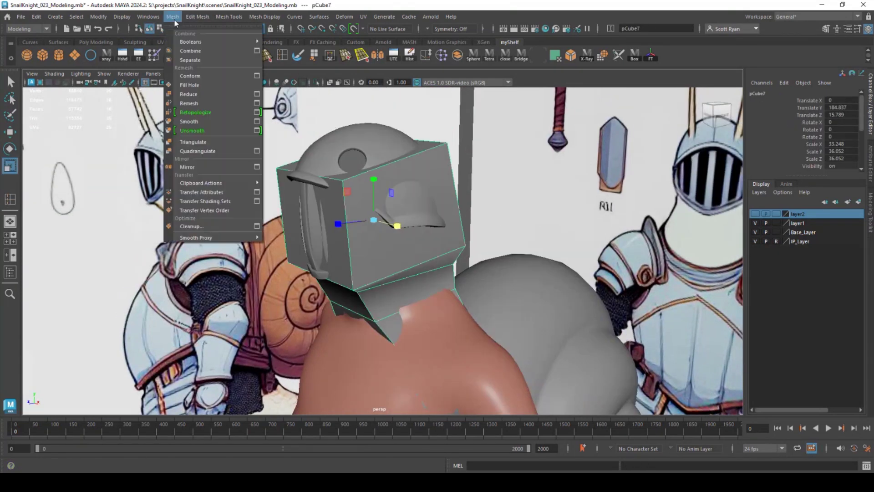
click(193, 122)
Step: Delete the faces capping the bottom of the neck in the side view, keeping the front wall faces out of the selection
alt+drag(334, 205, 357, 279)
right_drag(400, 213, 356, 213)
key(space)
key(space)
drag(337, 292, 391, 318)
shift+drag(405, 272, 555, 301)
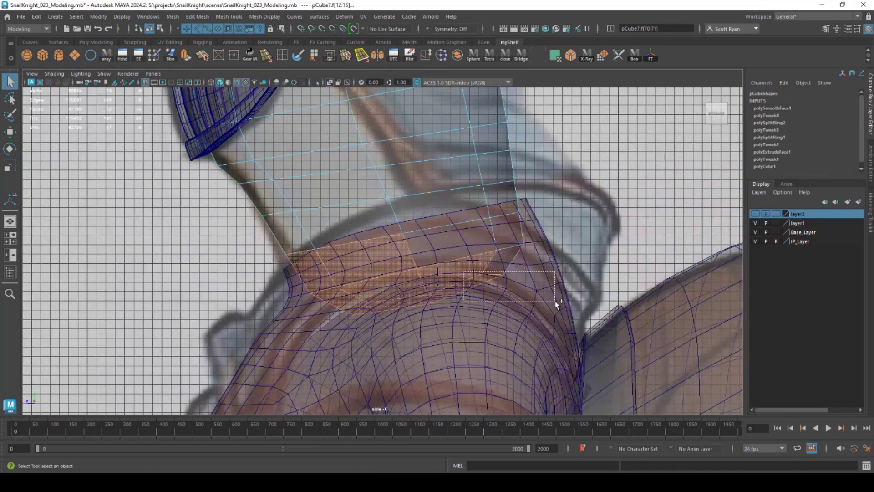
ctrl+drag(300, 255, 336, 269)
key(Delete)
Step: Adjust the rear and front vertices of the neck's bottom rim in the side view
right_drag(419, 212, 378, 212)
drag(478, 199, 542, 264)
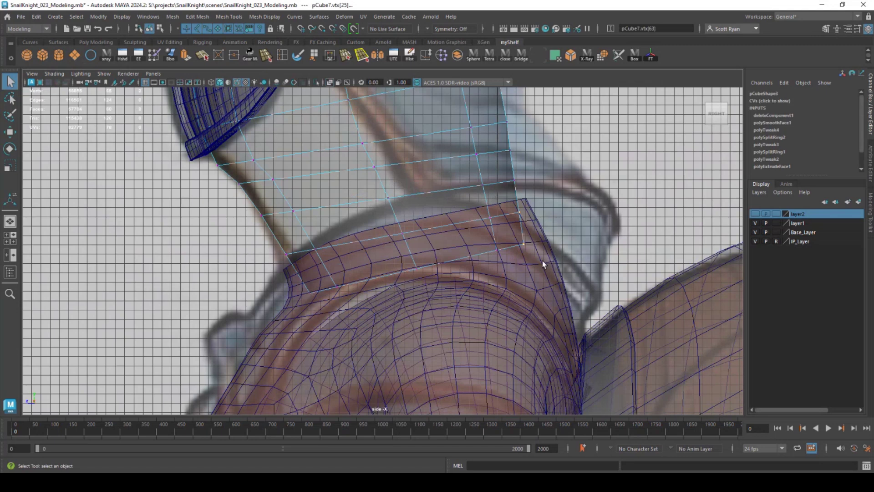
key(b)
drag(519, 228, 671, 266)
drag(297, 280, 303, 307)
Step: Turn on World X symmetry and reposition the side vertices of the neck's lower rim
key(space)
key(space)
alt+drag(597, 199, 626, 208)
click(428, 31)
click(448, 71)
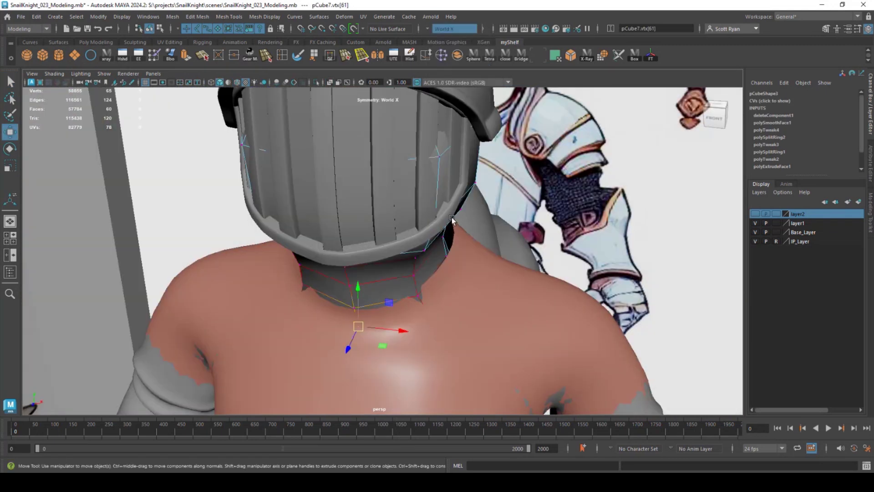
alt+drag(419, 182, 457, 173)
click(448, 257)
drag(449, 258, 560, 296)
Step: Select the rear side vertices of the neck's lower rim and shift them slightly to round the opening
click(431, 284)
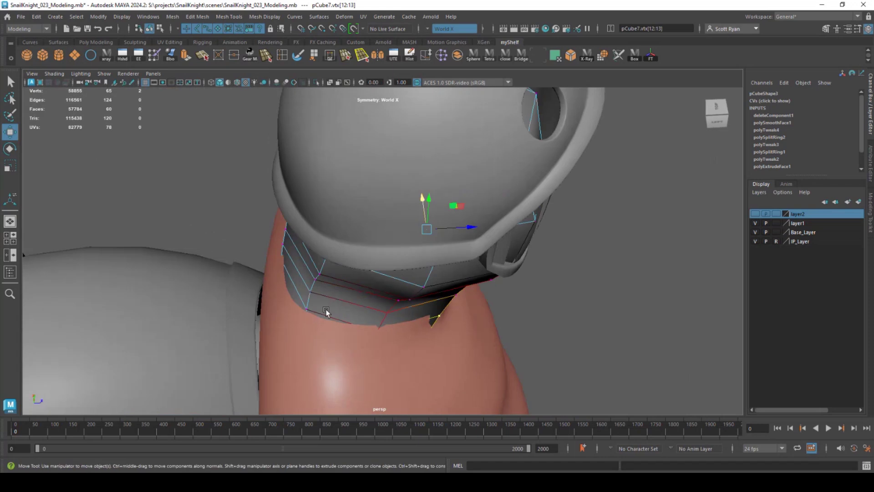
click(326, 314)
key(ctrl+z)
drag(284, 302, 310, 329)
drag(326, 319, 330, 320)
alt+drag(437, 314, 319, 319)
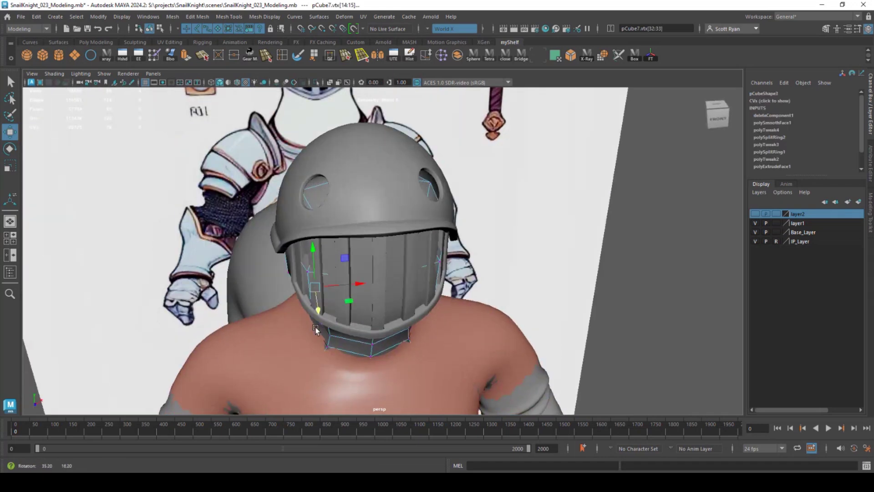
Step: Raise the vertices at the top of the head in the side view toward the helmet's dome
key(space)
key(space)
alt+middle_drag(492, 242, 523, 400)
drag(220, 162, 570, 296)
drag(383, 237, 377, 192)
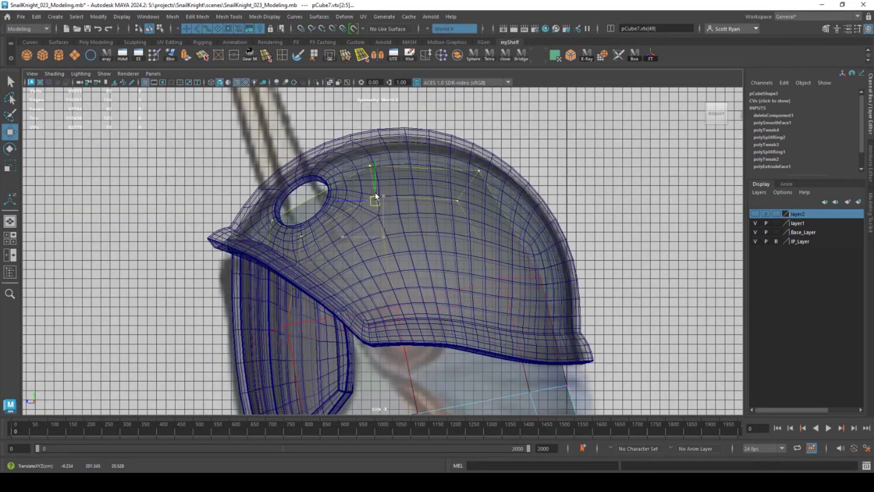
Step: Scale the middle ring of head vertices slightly and shift it back within the helmet
drag(224, 285, 430, 364)
shift+drag(477, 260, 573, 314)
key(r)
drag(397, 321, 409, 307)
key(w)
drag(398, 307, 406, 306)
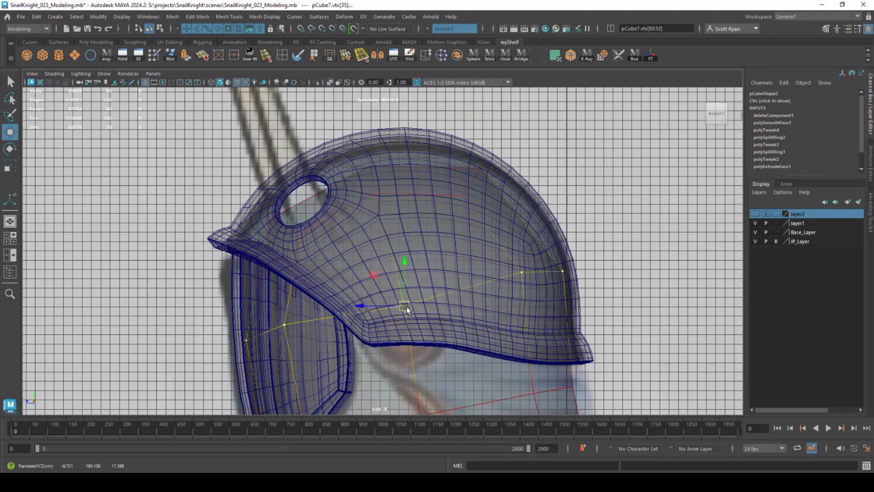
Step: Smooth the head and neck mesh again in the perspective view
key(space)
key(space)
alt+drag(607, 230, 455, 273)
right_drag(339, 337, 362, 315)
alt+drag(362, 315, 382, 235)
click(168, 17)
click(182, 125)
Step: Select a ring of faces around the lower neck and grow the selection to the neighboring rows
key(q)
right_drag(360, 227, 381, 208)
alt+drag(381, 228, 353, 219)
key(4)
right_drag(353, 213, 357, 251)
right_drag(365, 213, 365, 254)
click(363, 322)
shift+double_click(385, 318)
key(shift+period)
key(5)
key(w)
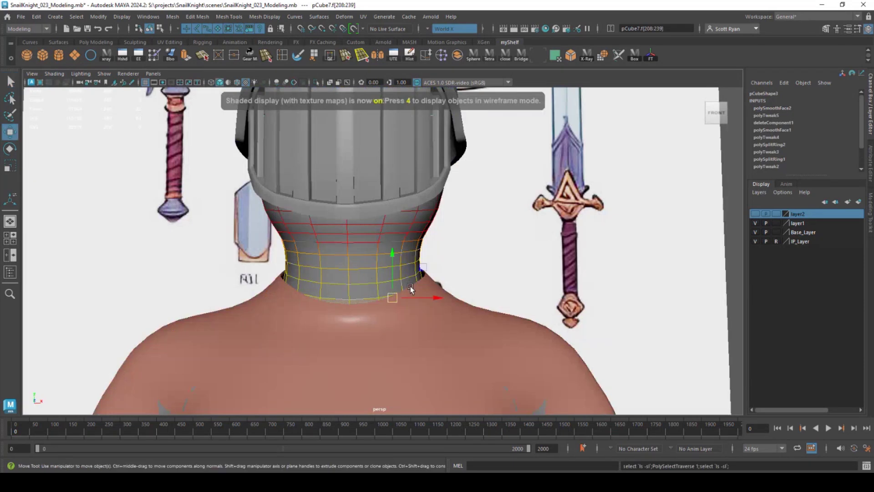
Step: Move the faces at the side of the jaw along X to fit them to the helmet, with symmetry on
mouse_move(459, 273)
alt+mouse_down()
mouse_move(319, 294)
mouse_move(337, 301)
alt+mouse_up()
click(381, 329)
drag(353, 349, 391, 356)
click(418, 335)
alt+drag(390, 357, 445, 304)
middle_drag(445, 305, 446, 305)
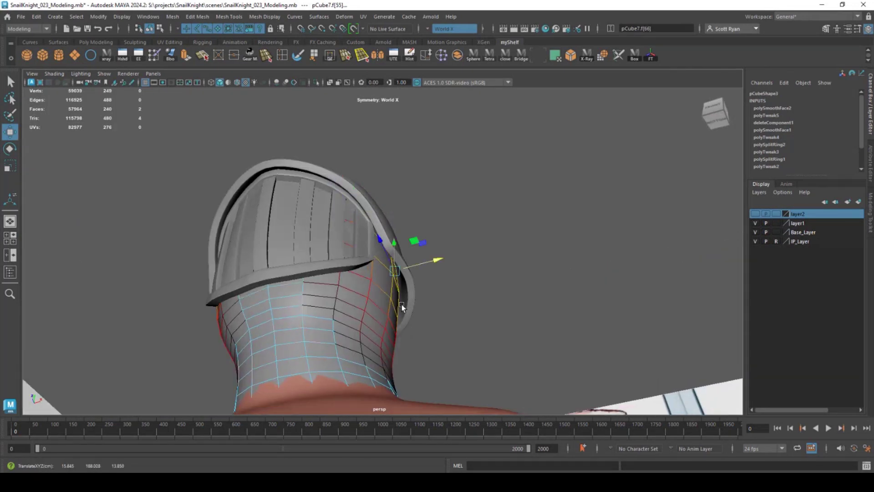
Step: Shift more faces on the side of the head along X beside the visor and return to object selection
alt+drag(401, 304, 310, 298)
click(437, 293)
middle_drag(452, 306, 507, 330)
click(410, 290)
middle_drag(425, 306, 426, 309)
alt+drag(427, 309, 456, 291)
click(381, 237)
middle_drag(460, 262, 480, 263)
alt+drag(456, 282, 379, 257)
right_drag(319, 227, 342, 207)
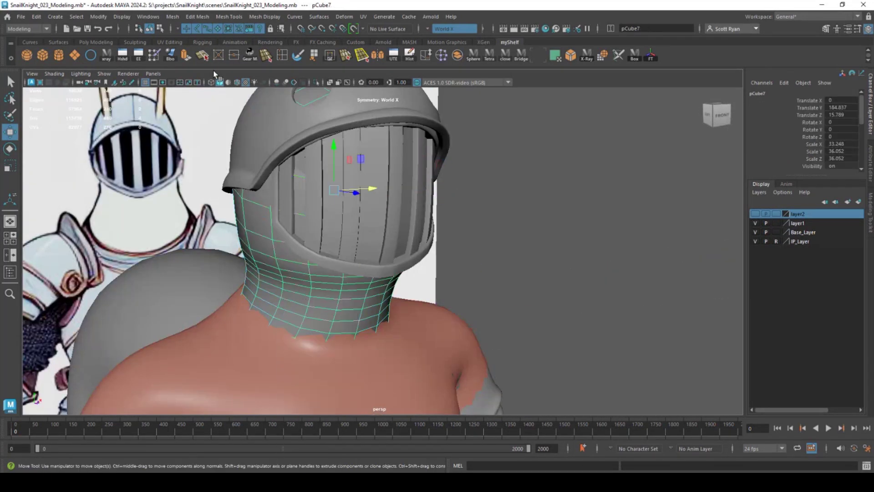
Step: Smooth the neck mesh once more and adjust vertices at the side of the jaw with soft selection
click(172, 17)
click(193, 122)
alt+drag(303, 252, 296, 233)
right_drag(338, 213, 310, 213)
click(382, 215)
key(w)
middle_drag(489, 260, 491, 260)
alt+drag(491, 258, 481, 243)
click(416, 207)
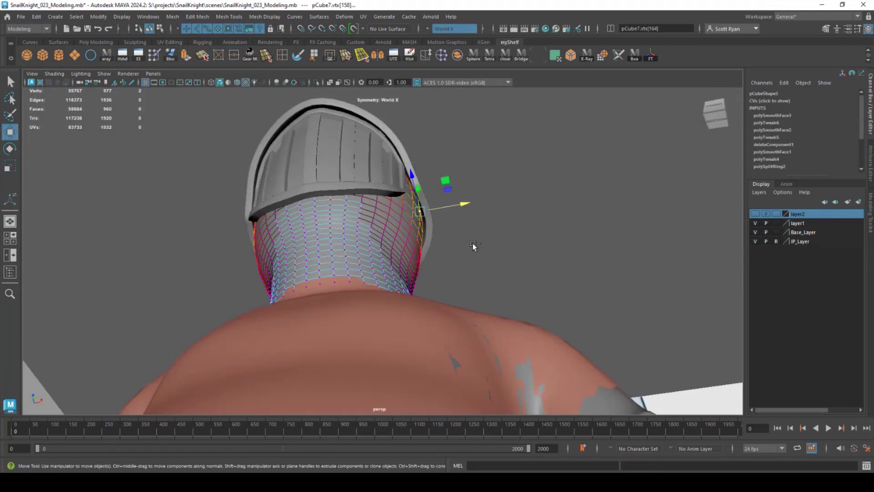
alt+drag(403, 263, 431, 304)
Step: In the side view, shift the front neck vertices to follow the throat outline of the reference drawing
key(space)
key(space)
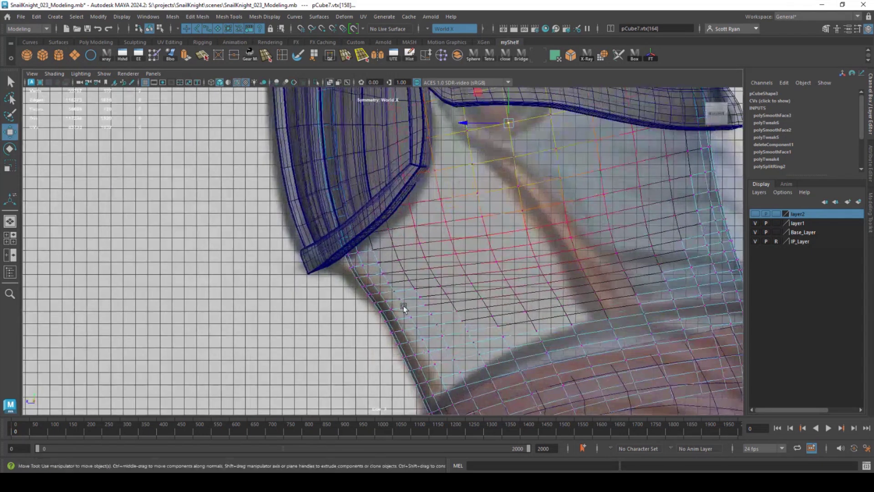
mouse_move(335, 265)
mouse_down()
mouse_move(353, 254)
mouse_move(334, 262)
mouse_up()
drag(368, 323, 392, 313)
drag(381, 320, 387, 318)
key(b)
drag(433, 292, 400, 287)
Step: Refine the chin and throat vertices in the side view so the profile sits behind the visor's lower edge
drag(360, 245, 332, 261)
drag(345, 321, 381, 294)
drag(368, 304, 376, 296)
drag(338, 243, 316, 213)
drag(322, 224, 319, 237)
drag(351, 302, 358, 281)
mouse_move(388, 332)
mouse_down()
mouse_move(408, 314)
mouse_move(399, 326)
mouse_up()
drag(293, 114, 328, 142)
alt+middle_drag(365, 187, 390, 265)
drag(341, 209, 333, 209)
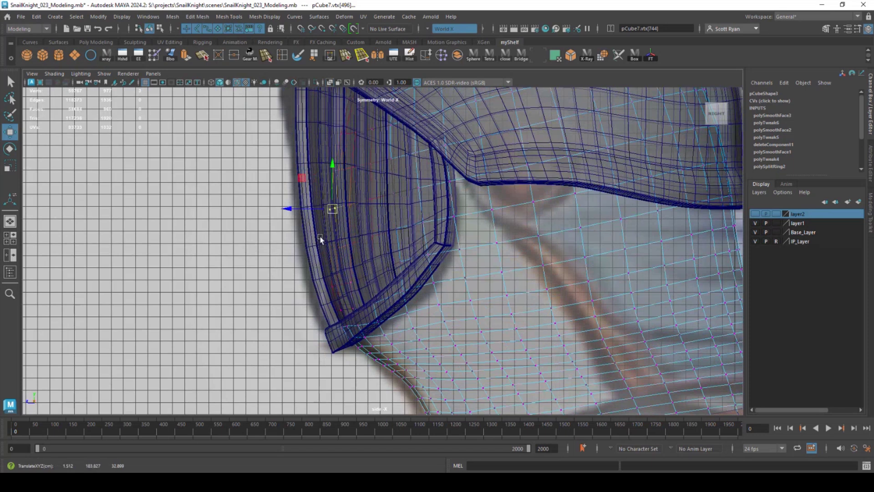
Step: Move the vertices under the visor in the perspective view to close the fit around the chin, and return to object selection
key(space)
key(space)
alt+drag(400, 240, 331, 188)
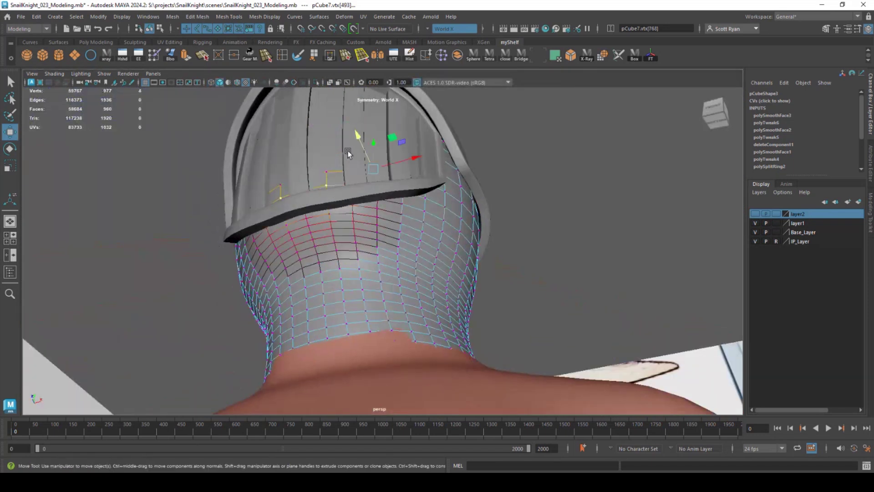
drag(355, 139, 403, 184)
click(430, 201)
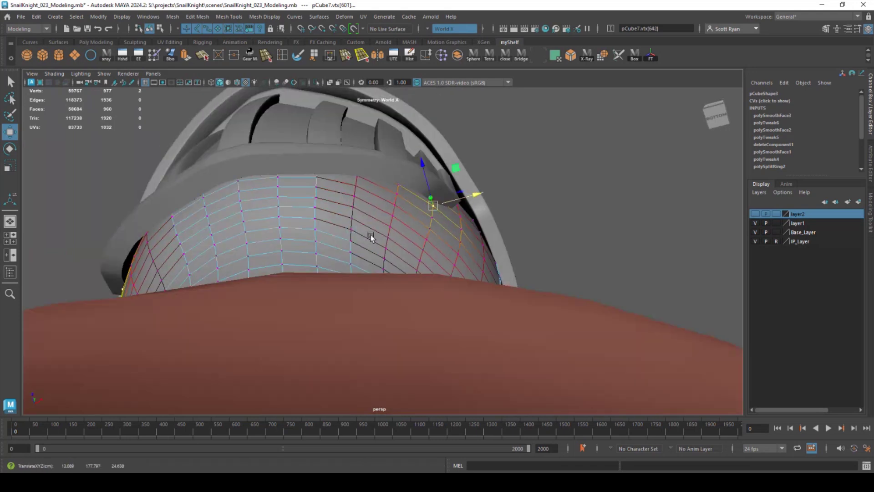
alt+drag(371, 238, 327, 235)
click(360, 173)
right_drag(328, 235, 343, 237)
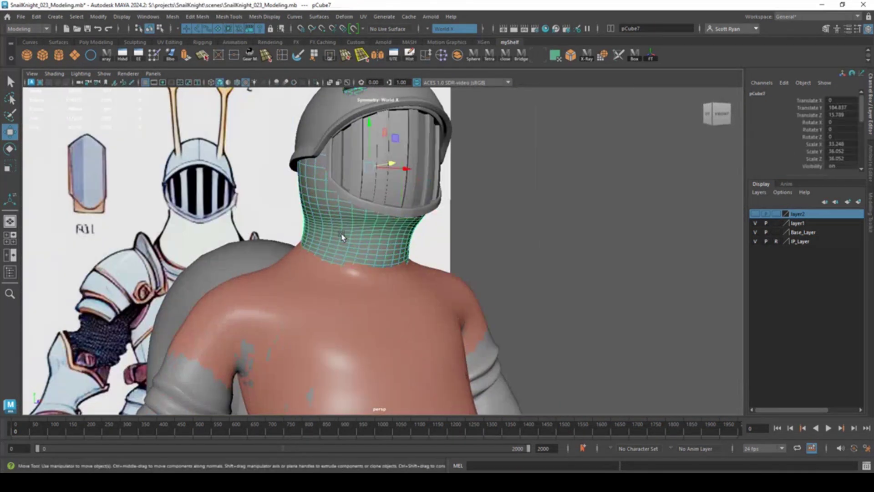
shift+click(439, 282)
alt+drag(439, 281, 361, 279)
alt+right_drag(361, 280, 512, 360)
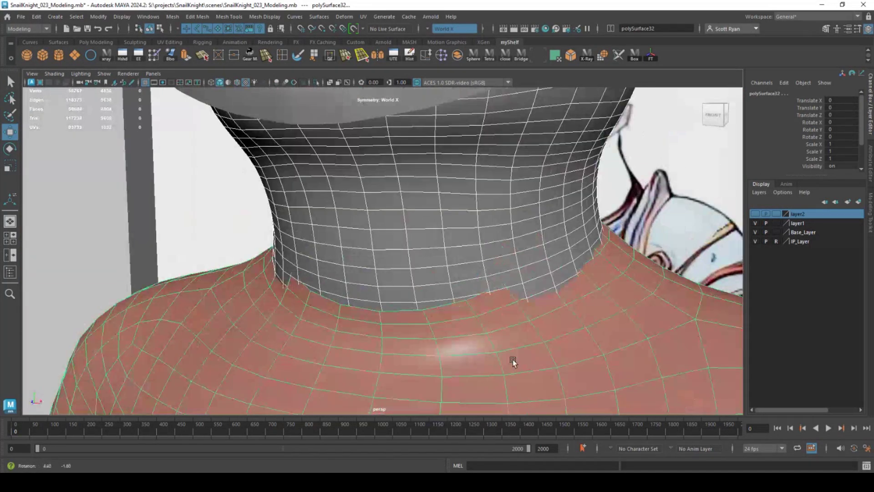
alt+drag(512, 359, 399, 276)
click(386, 275)
right_drag(399, 277, 350, 212)
alt+drag(350, 212, 352, 329)
alt+drag(477, 285, 476, 255)
right_drag(440, 266, 492, 199)
click(455, 313)
key(ctrl+shift+x)
right_drag(486, 305, 527, 199)
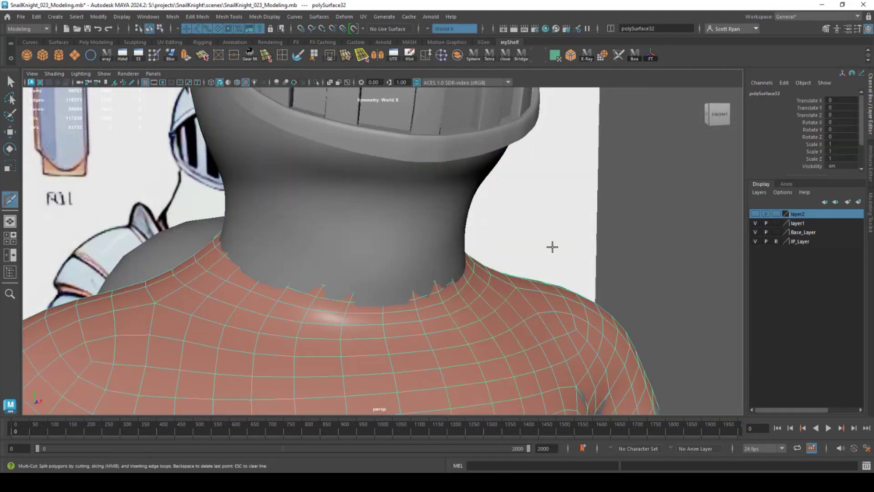
Step: Make the neck mesh and the torso live surfaces together and activate Quad Draw
alt+drag(552, 247, 523, 286)
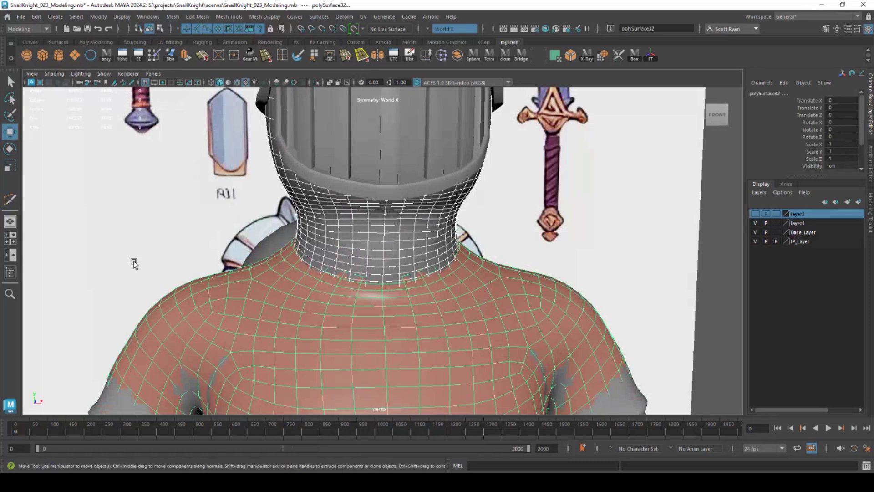
alt+right_drag(133, 261, 320, 277)
alt+drag(321, 277, 279, 261)
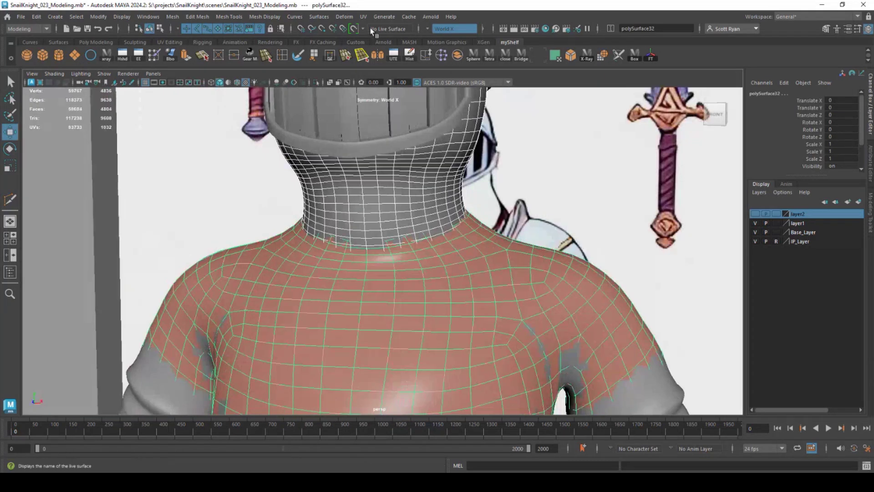
click(354, 29)
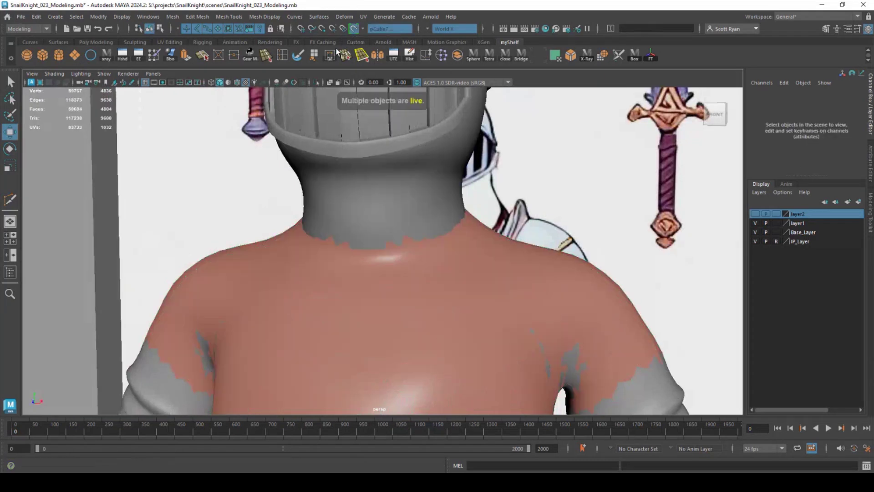
mouse_move(455, 218)
alt+mouse_down()
mouse_move(381, 209)
mouse_move(452, 232)
alt+mouse_up()
click(870, 217)
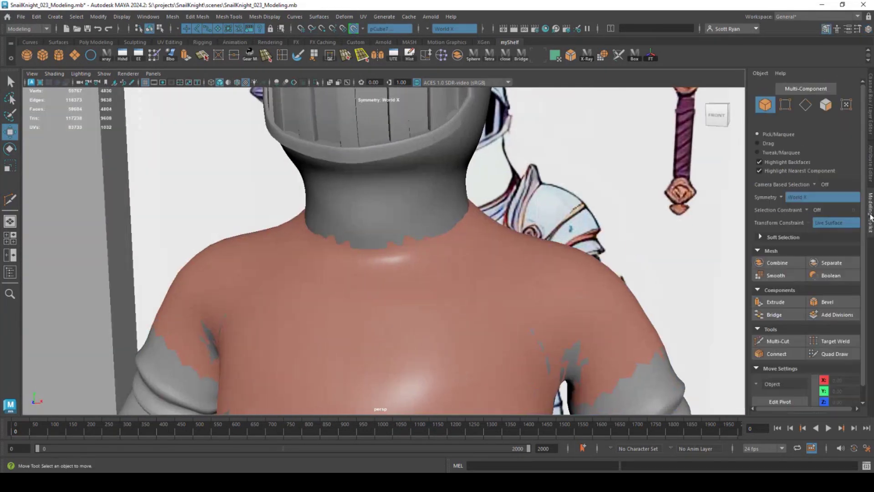
click(834, 354)
alt+drag(409, 248, 311, 85)
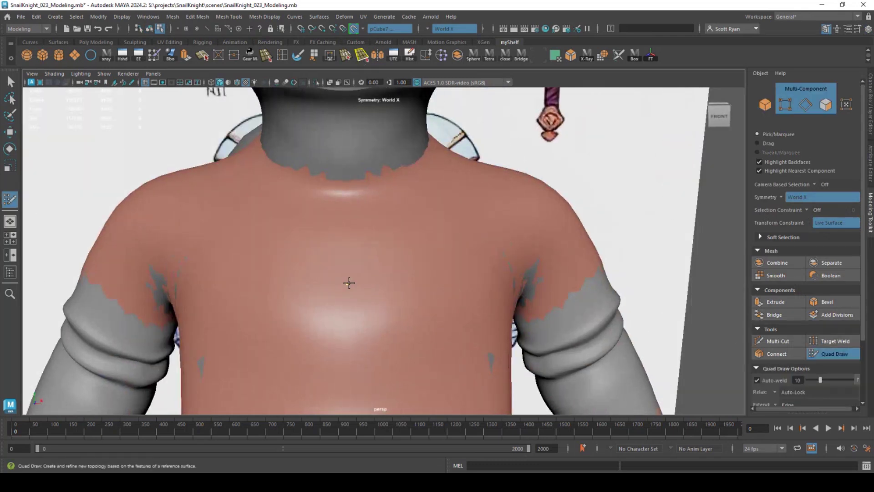
Step: Show the armor on layer2 as a guide for where the neckline of the chest plate runs
click(870, 136)
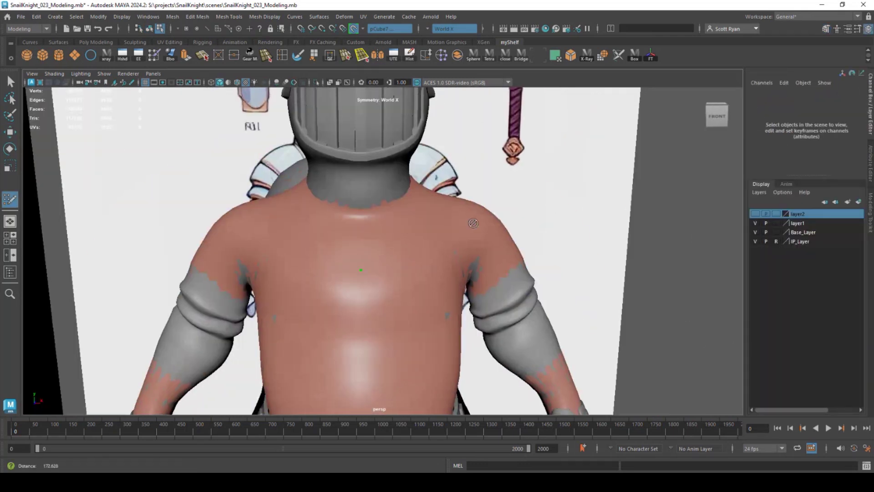
click(755, 213)
click(755, 214)
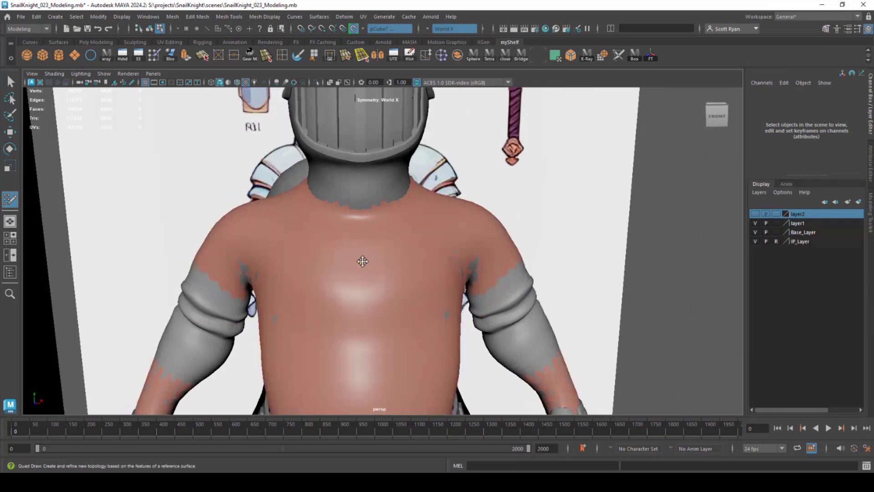
click(755, 214)
scroll(304, 293, up, 5)
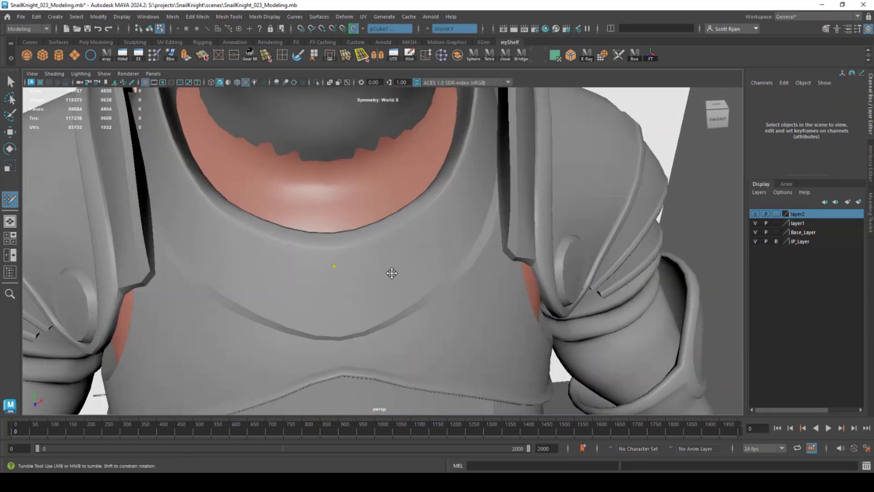
scroll(296, 234, down, 4)
alt+drag(392, 273, 326, 272)
scroll(318, 220, up, 5)
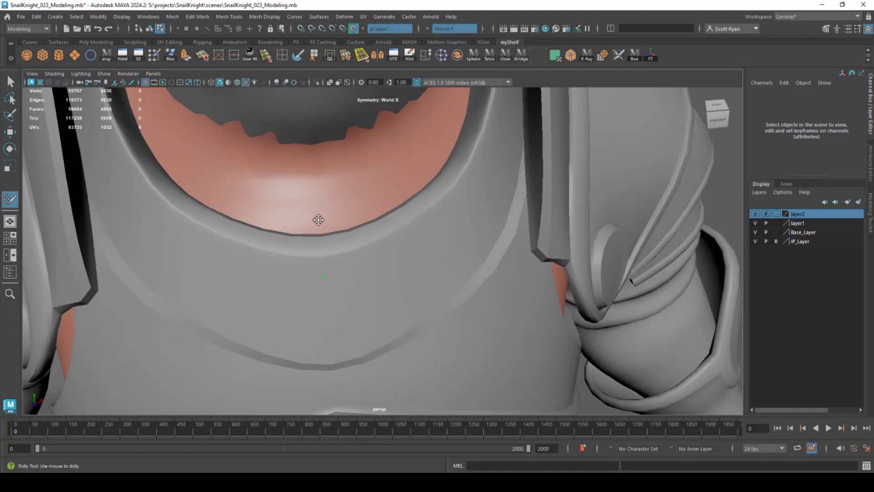
mouse_move(318, 220)
alt+mouse_down()
mouse_move(426, 233)
mouse_move(450, 181)
mouse_move(412, 183)
alt+mouse_up()
Step: Draw the first Quad Draw faces along the front edge of the chest armor's neck opening
shift+click(355, 238)
alt+drag(411, 183, 402, 262)
alt+middle_drag(402, 261, 340, 325)
drag(352, 315, 406, 275)
alt+middle_drag(406, 255, 365, 310)
drag(351, 334, 382, 231)
alt+middle_drag(383, 231, 358, 310)
Step: Continue the strip of quads up the side of the neck opening toward the shoulder
click(353, 279)
click(389, 291)
shift+click(358, 315)
click(365, 230)
click(389, 230)
shift+click(374, 243)
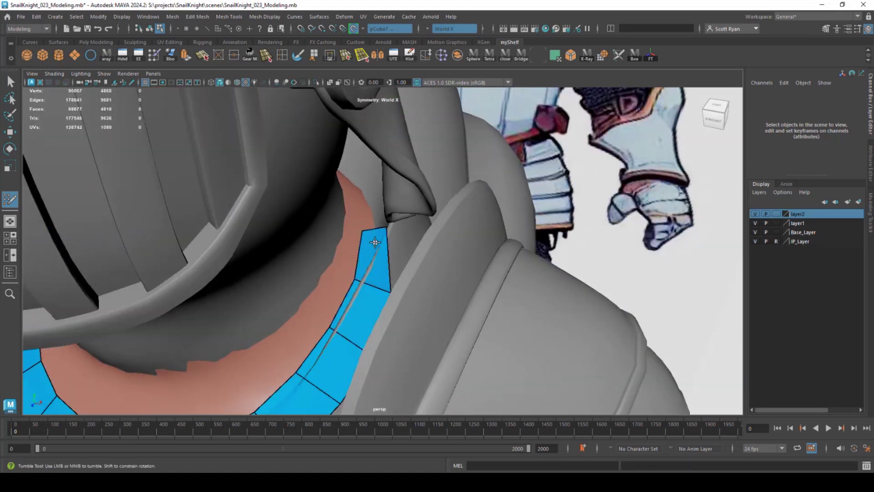
alt+drag(377, 240, 314, 232)
Step: Hide layer2 and place points behind the neck to fill quads across the back centerline
click(755, 214)
alt+drag(500, 230, 442, 265)
alt+drag(495, 285, 479, 317)
click(490, 364)
click(441, 315)
click(425, 359)
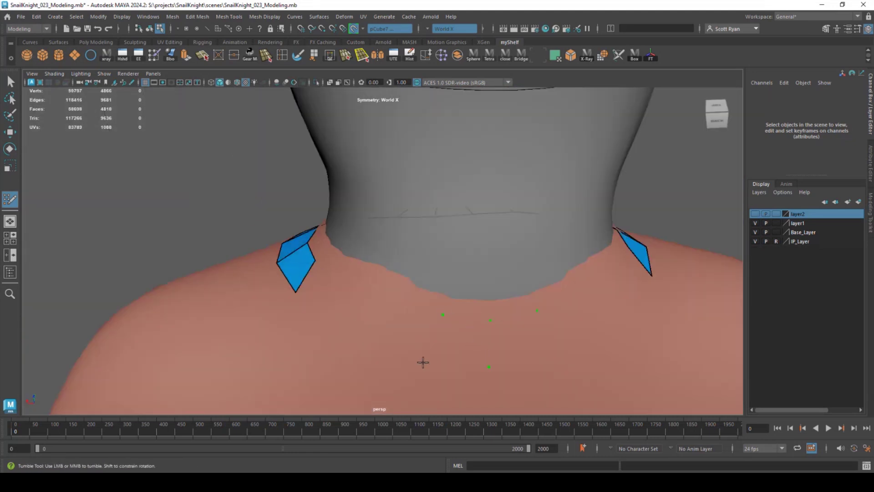
shift+click(449, 341)
Step: Fill the gap between the back and shoulder quads, insert edge loops, and adjust the points to complete the collar ring
shift+click(363, 308)
ctrl+click(338, 298)
drag(341, 275, 347, 277)
alt+drag(347, 277, 363, 311)
ctrl+click(398, 317)
Step: Draw symmetric rows of quads on the chin just below the visor's lower rim
alt+drag(452, 310, 362, 209)
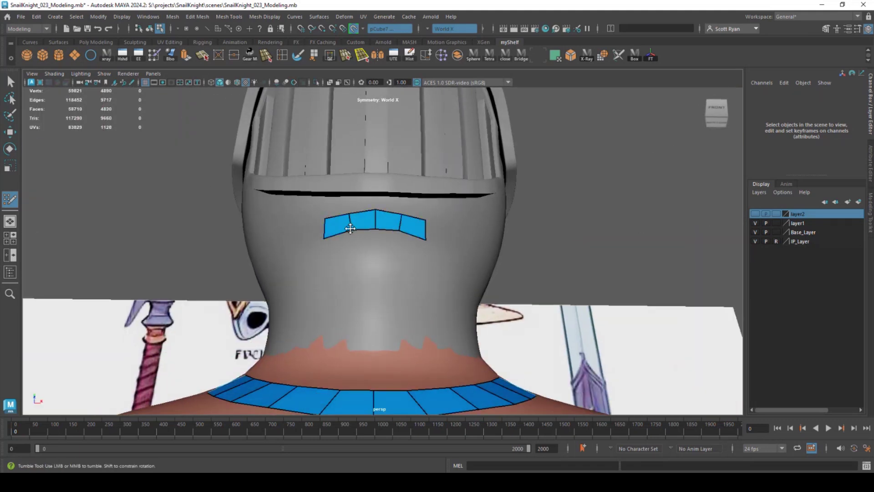
alt+drag(370, 211, 390, 259)
alt+middle_drag(390, 260, 394, 225)
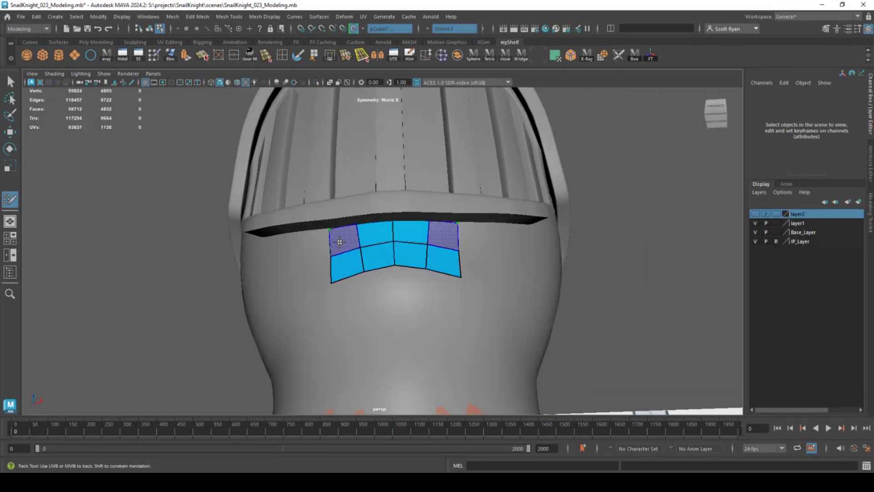
alt+drag(439, 260, 382, 238)
key(Caps_Lock)
key(Caps_Lock)
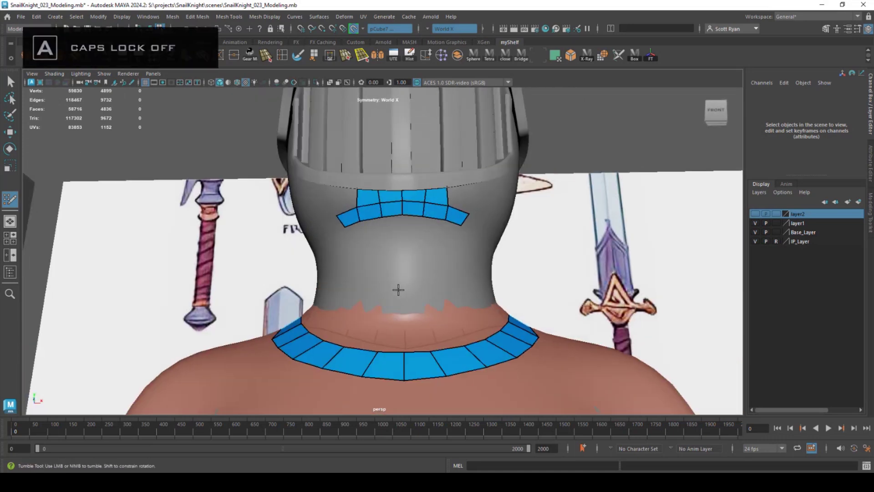
Step: Fill tall quads down the throat between the chin strip and collar ring, extending the strip around the side of the neck
shift+click(396, 287)
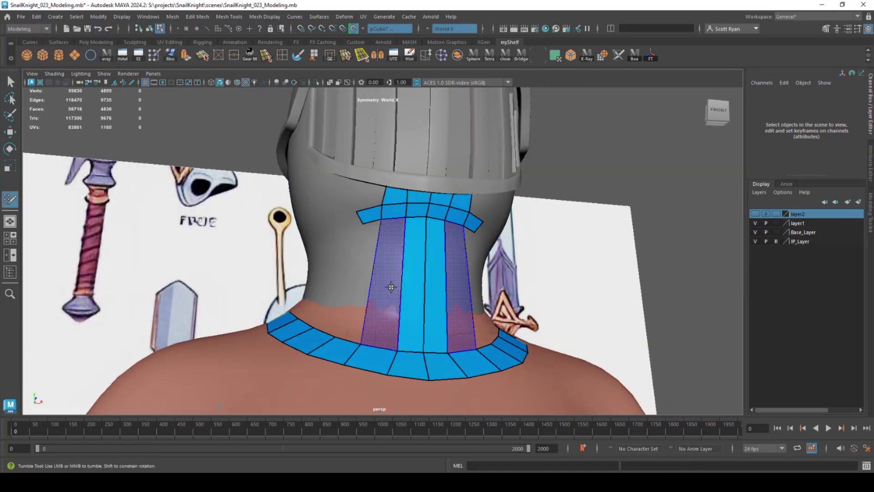
shift+click(364, 287)
alt+drag(364, 286, 286, 263)
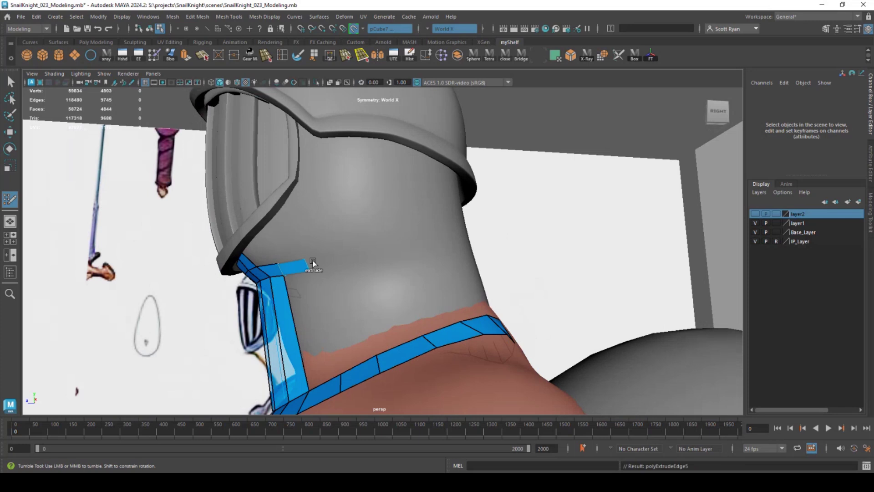
shift+click(337, 287)
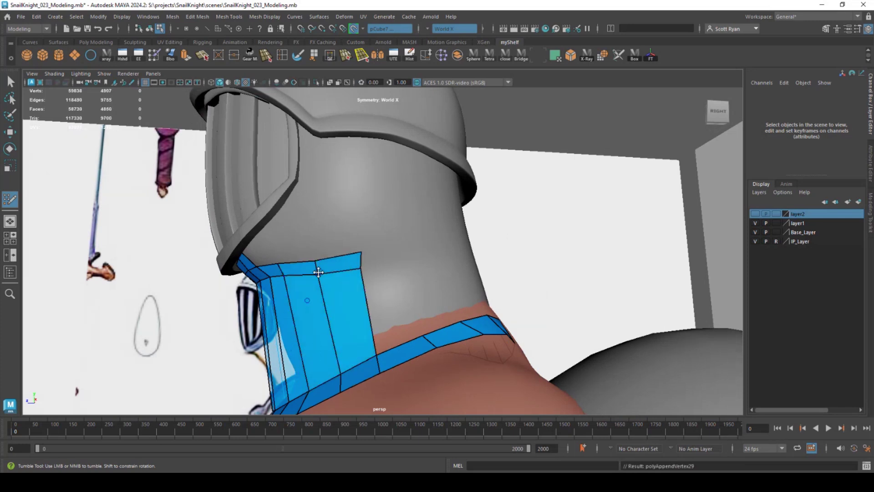
alt+drag(336, 287, 412, 393)
shift+click(371, 292)
alt+middle_drag(410, 381, 426, 302)
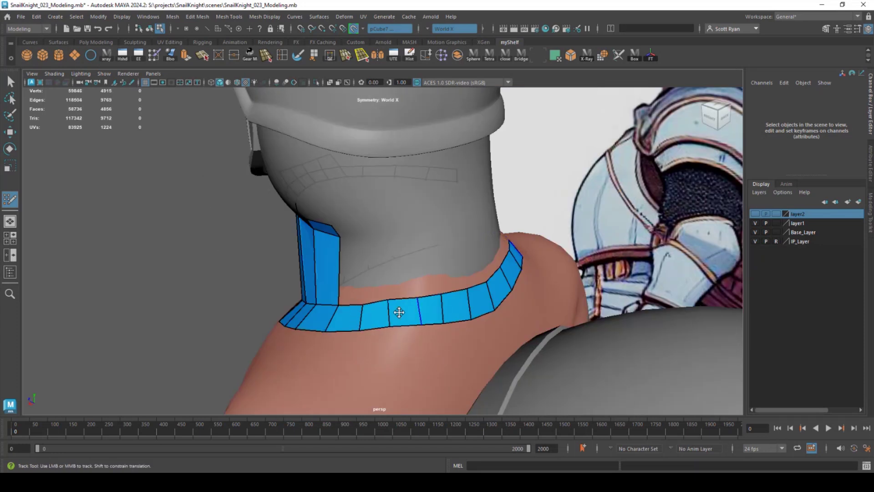
Step: Extend the upper strip toward the back of the neck and fill the quads down to the collar ring
alt+middle_drag(390, 327, 407, 286)
alt+drag(403, 292, 372, 287)
alt+drag(451, 276, 359, 227)
click(389, 237)
shift+click(376, 235)
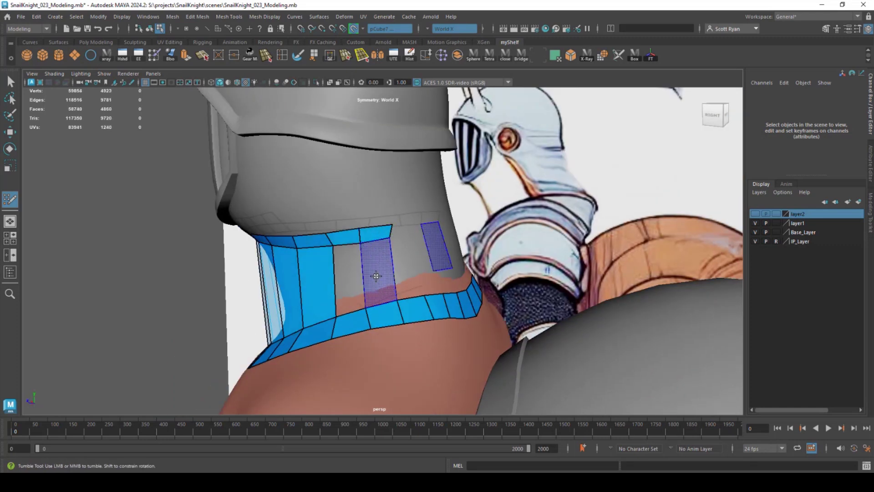
shift+click(376, 274)
shift+click(350, 275)
alt+drag(389, 242, 366, 243)
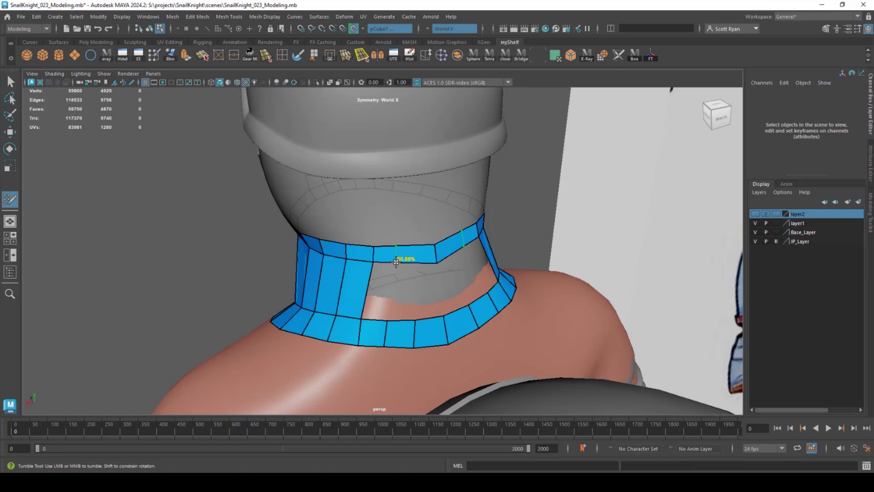
Step: Insert edge loops and fill the remaining gap at the back of the neck with quads
ctrl+click(396, 262)
shift+click(428, 287)
alt+drag(403, 265, 385, 279)
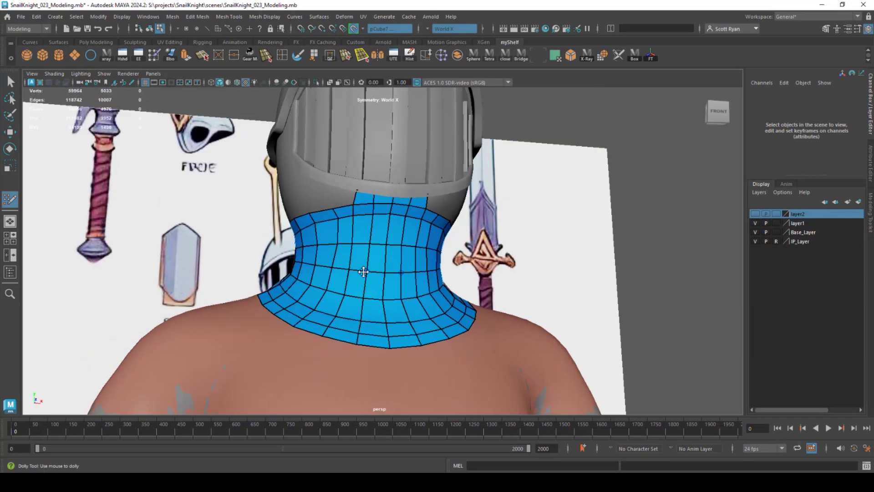
Step: Start a new row of quads above the neck strip on the side of the head behind the visor
mouse_move(360, 273)
alt+mouse_down()
mouse_move(410, 292)
mouse_move(348, 284)
alt+mouse_up()
scroll(429, 306, up, 3)
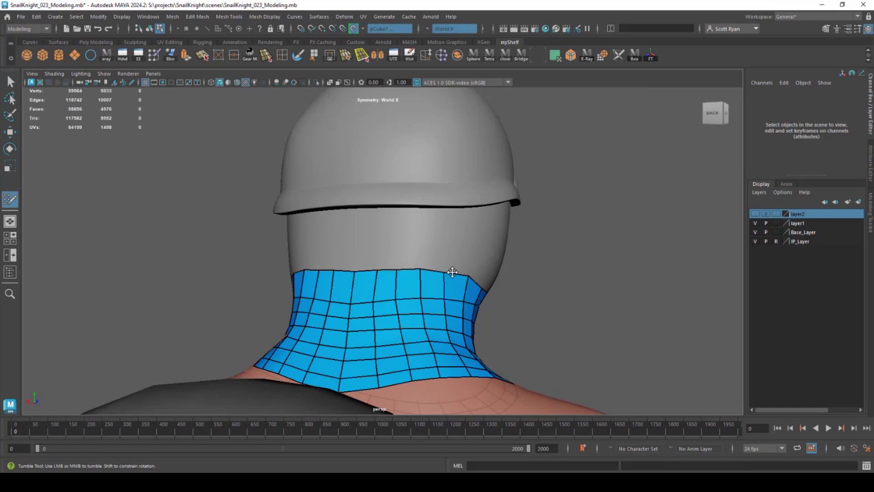
mouse_move(452, 272)
alt+mouse_down()
mouse_move(398, 291)
mouse_move(341, 329)
mouse_move(441, 310)
mouse_move(481, 331)
mouse_move(373, 324)
mouse_move(362, 333)
alt+mouse_up()
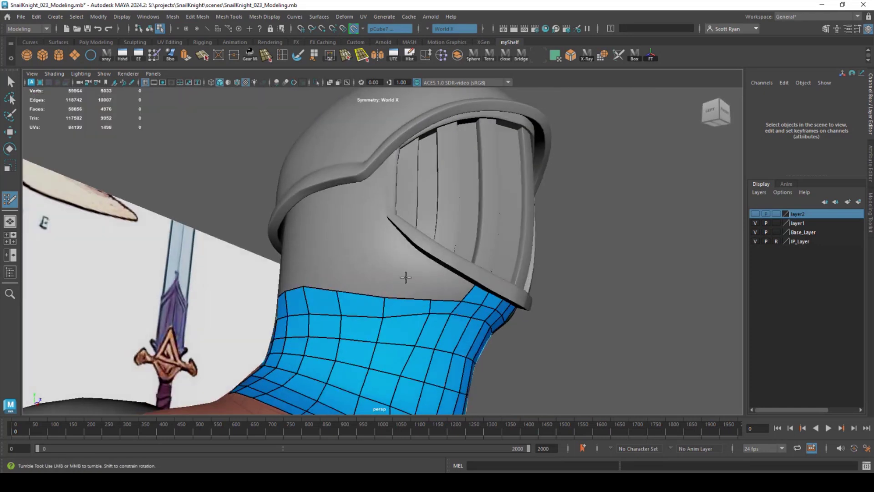
click(440, 269)
shift+click(445, 284)
click(388, 263)
shift+click(412, 276)
click(333, 259)
shift+click(360, 279)
alt+drag(364, 280, 471, 308)
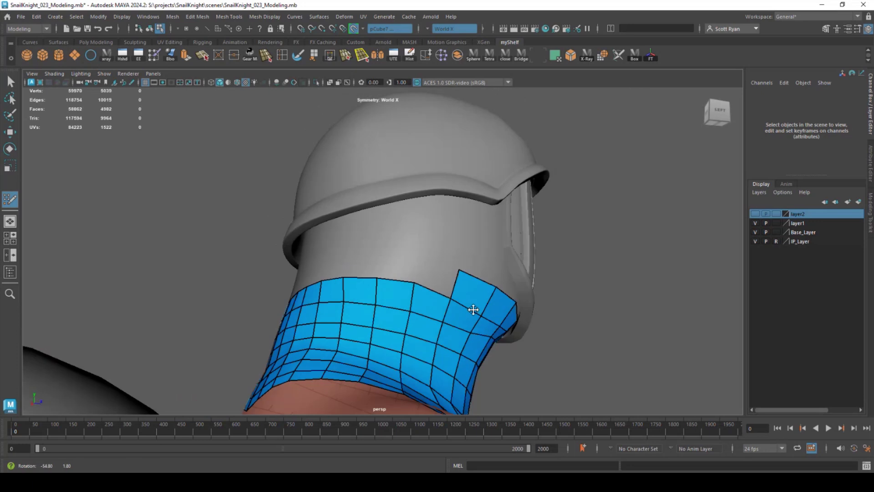
Step: Continue the new row of quads around the head toward the back below the helmet
click(414, 258)
shift+click(435, 278)
click(379, 251)
shift+click(395, 268)
mouse_move(395, 270)
alt+mouse_down()
mouse_move(423, 299)
mouse_move(396, 328)
mouse_move(389, 301)
alt+mouse_up()
mouse_move(313, 306)
alt+mouse_down()
mouse_move(339, 303)
mouse_move(320, 319)
alt+mouse_up()
alt+drag(320, 318, 512, 327)
key(space)
drag(511, 328, 628, 322)
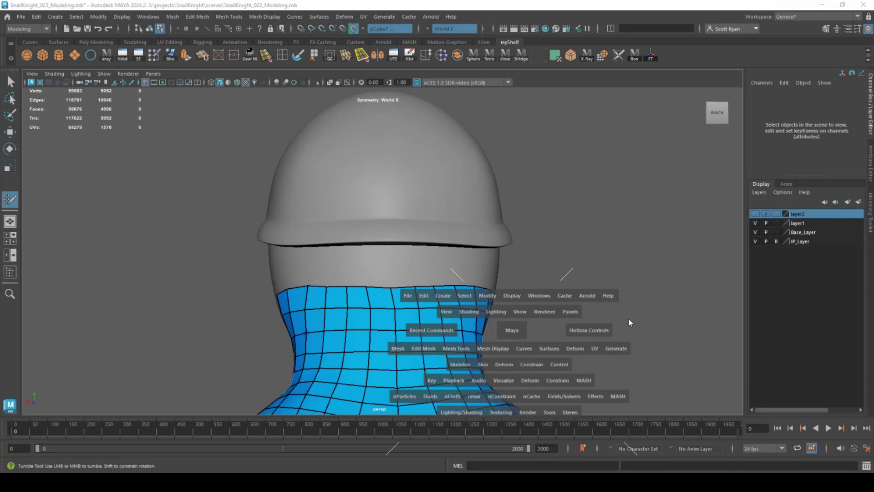
alt+middle_drag(628, 321, 444, 277)
mouse_move(512, 225)
mouse_down()
mouse_move(510, 236)
mouse_move(558, 251)
mouse_move(590, 214)
mouse_up()
key(space)
Step: Undo the last edit at the back of the neck and even out the top row of quads there
mouse_move(343, 330)
ctrl+mouse_down()
mouse_move(345, 307)
mouse_move(426, 363)
ctrl+mouse_up()
key(ctrl+z)
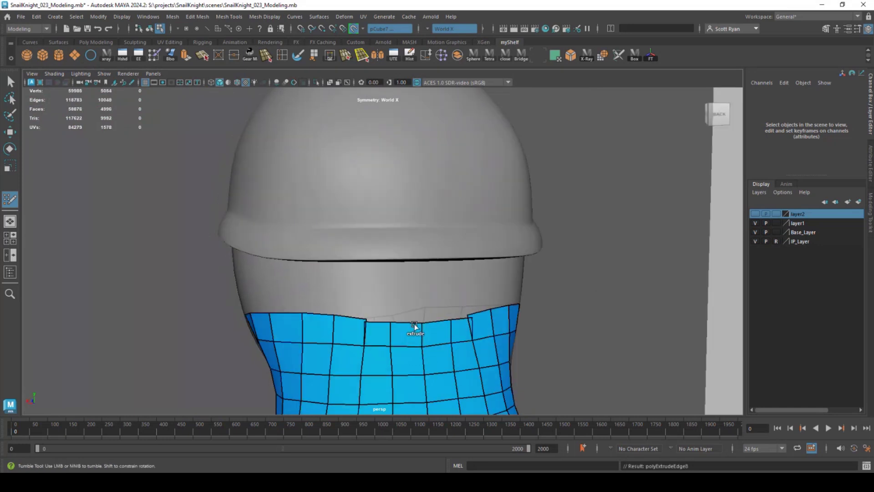
shift+click(399, 326)
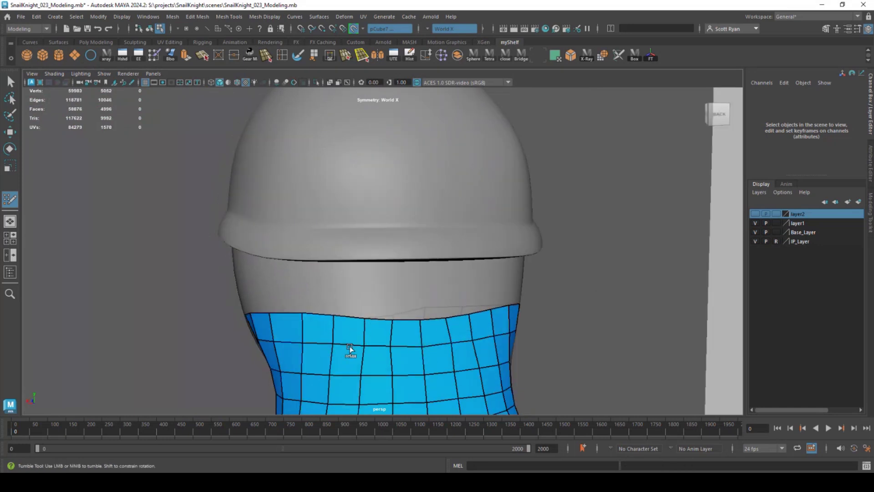
Step: Relax the quads at the back of the neck and add quads to the top row under the visor's lower rim
mouse_move(401, 348)
shift+mouse_down()
mouse_move(347, 351)
mouse_move(405, 392)
mouse_move(385, 314)
shift+mouse_up()
alt+middle_drag(385, 314, 378, 278)
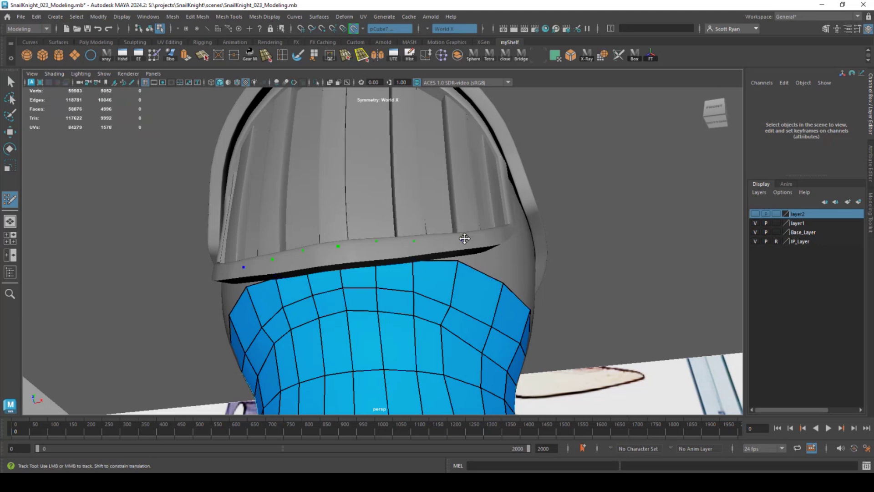
shift+click(391, 252)
mouse_move(338, 246)
alt+mouse_down()
mouse_move(380, 260)
mouse_move(347, 304)
mouse_move(340, 256)
mouse_move(404, 261)
mouse_move(394, 282)
alt+mouse_up()
shift+click(353, 236)
shift+click(395, 282)
Step: Extend the top row of quads across the back of the head below the helmet and close its gap at the side
alt+drag(474, 302, 417, 301)
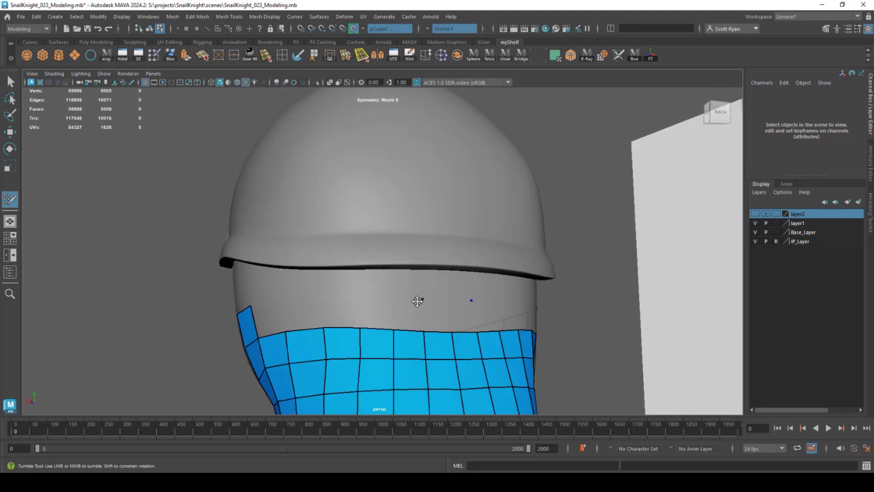
shift+click(436, 313)
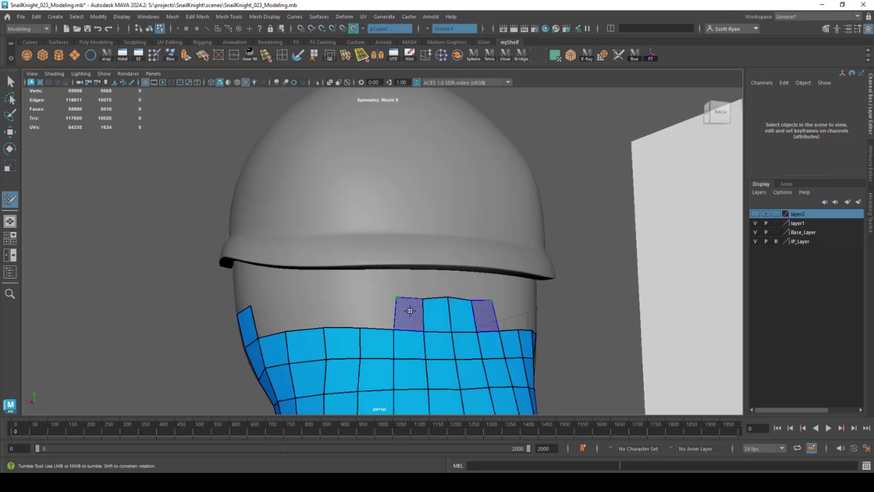
shift+click(409, 309)
alt+drag(390, 295, 432, 319)
middle_drag(373, 333, 368, 298)
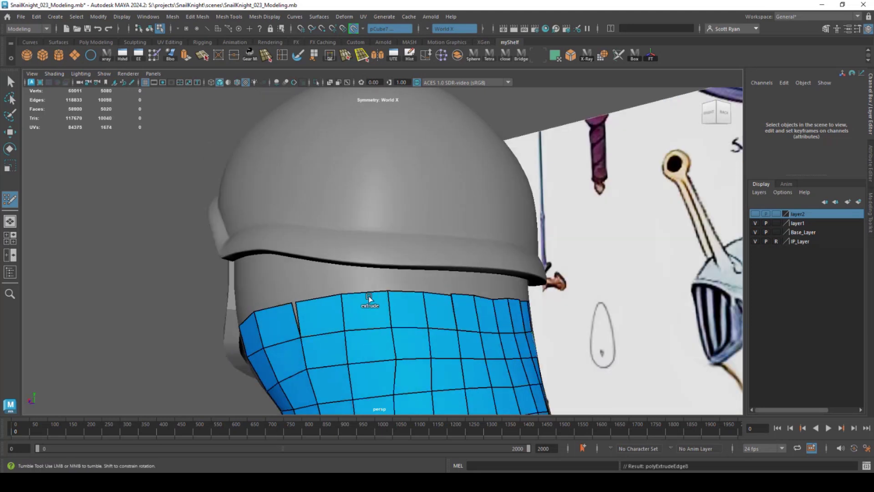
alt+drag(469, 315, 346, 311)
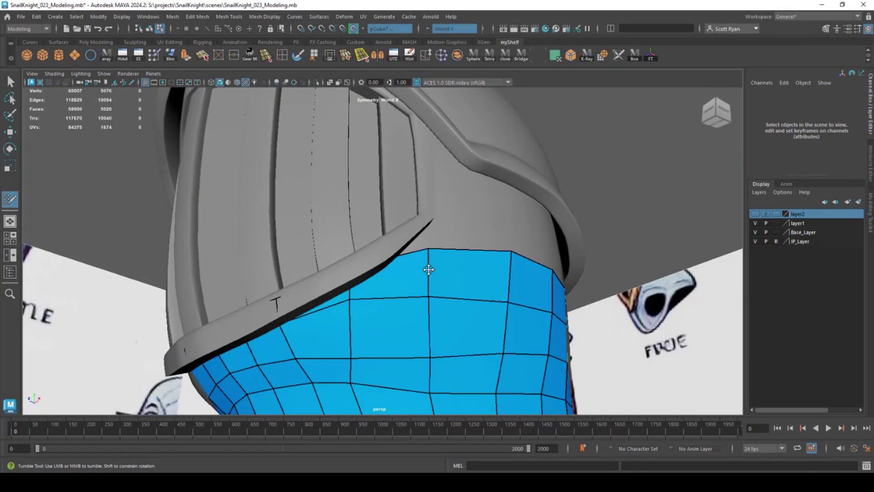
alt+drag(429, 269, 430, 334)
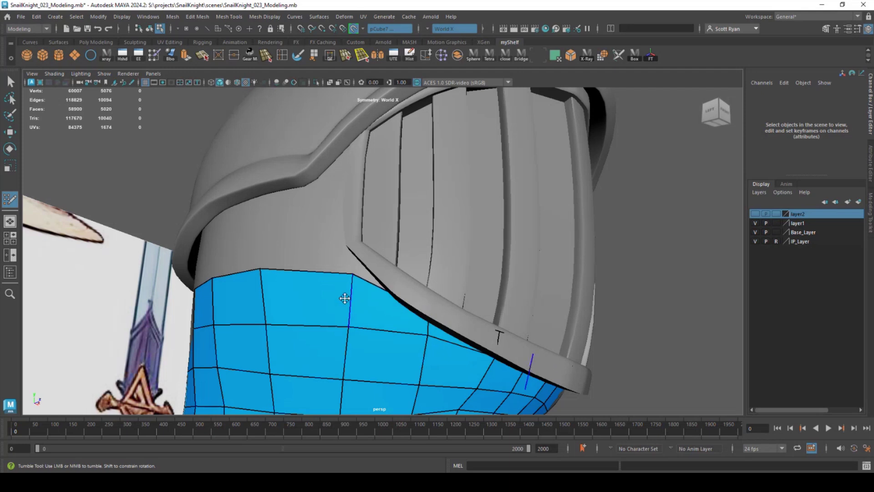
Step: Delete the quad at the visor's lower rear corner, reposition the adjoining vertex, and draw replacement quads there
ctrl+shift+click(368, 306)
mouse_move(352, 274)
mouse_down()
mouse_move(332, 278)
mouse_move(331, 265)
mouse_up()
click(397, 266)
shift+click(409, 307)
shift+click(349, 276)
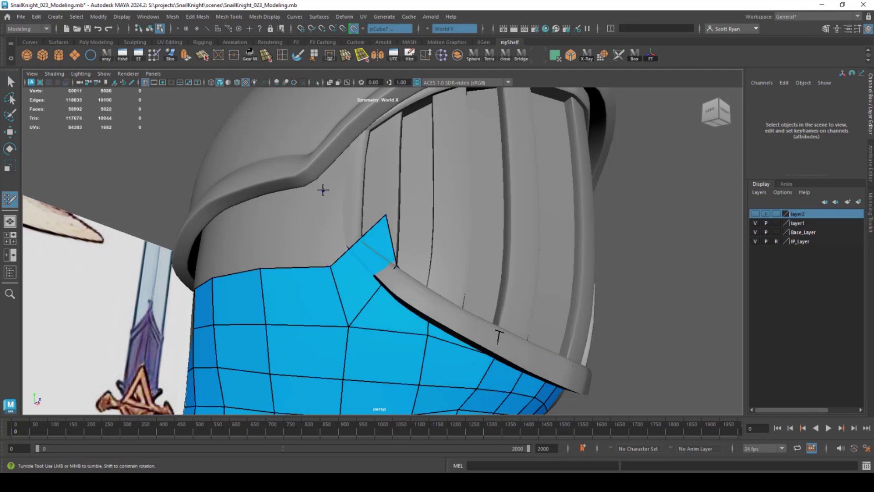
Step: Stack two more quads upward along the visor's rear edge toward the helmet rim
click(323, 191)
click(379, 178)
shift+click(356, 210)
click(383, 133)
click(327, 140)
shift+click(351, 166)
Step: Add two stacked quads behind the visor column on the side of the head, reaching up under the helmet rim
alt+drag(346, 184, 373, 194)
click(323, 219)
shift+click(339, 235)
alt+drag(337, 227, 343, 248)
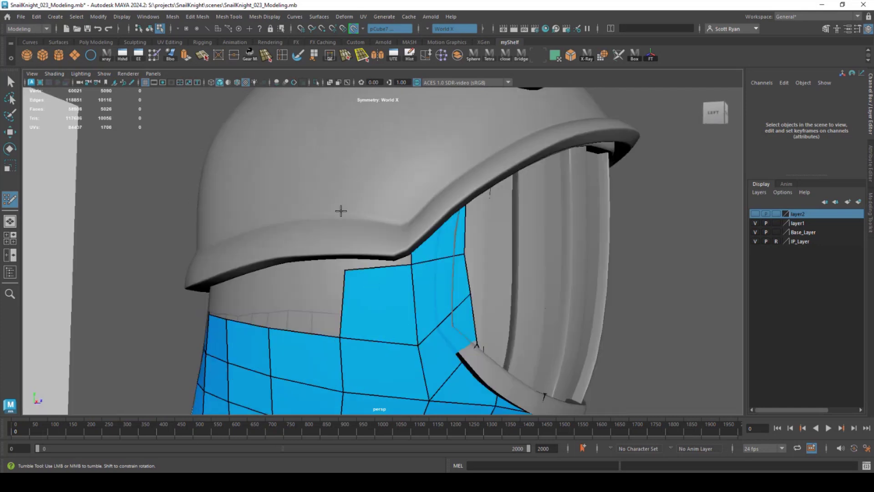
click(341, 209)
shift+click(348, 223)
drag(341, 209, 349, 207)
Step: Extend the two quad rows from the side of the head toward the back beneath the helmet rim
mouse_move(350, 236)
alt+mouse_down()
mouse_move(399, 230)
mouse_move(466, 263)
alt+mouse_up()
click(399, 229)
shift+click(433, 203)
shift+click(433, 267)
click(331, 236)
click(339, 179)
shift+click(363, 204)
shift+click(364, 253)
Step: Add another column to both quad rows at the rear quarter of the head
alt+drag(374, 257, 446, 239)
shift+click(479, 262)
click(374, 234)
click(378, 195)
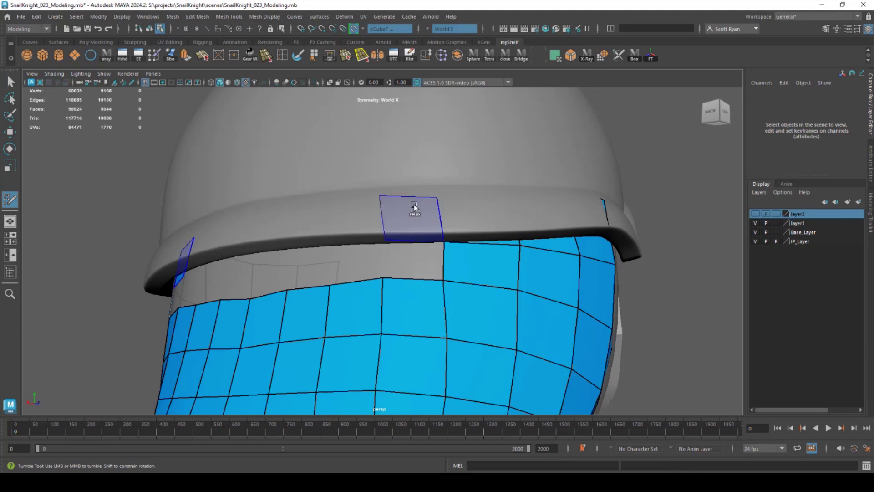
shift+click(413, 209)
shift+click(414, 259)
alt+drag(418, 266, 476, 310)
alt+middle_drag(476, 310, 457, 321)
alt+drag(457, 321, 355, 303)
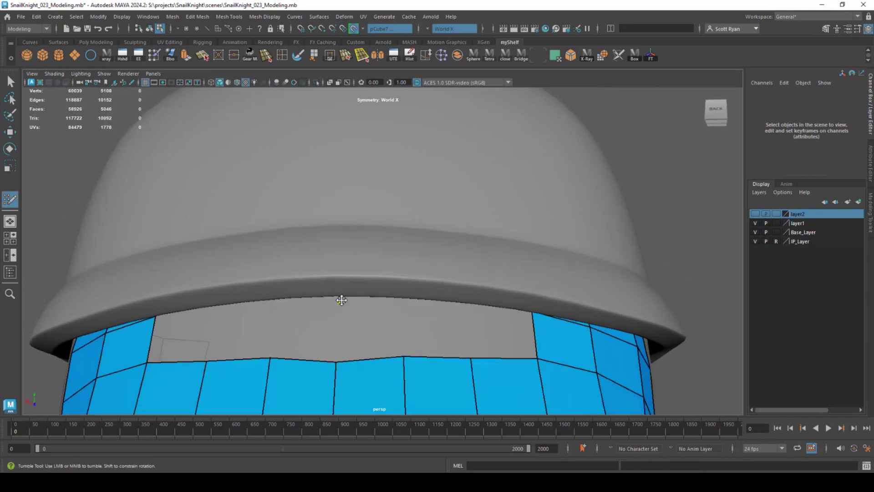
Step: Fill the remaining opening across the back centre of the head with two rows of quads under the helmet
click(401, 242)
click(403, 305)
shift+click(367, 326)
shift+click(372, 267)
click(214, 309)
click(218, 248)
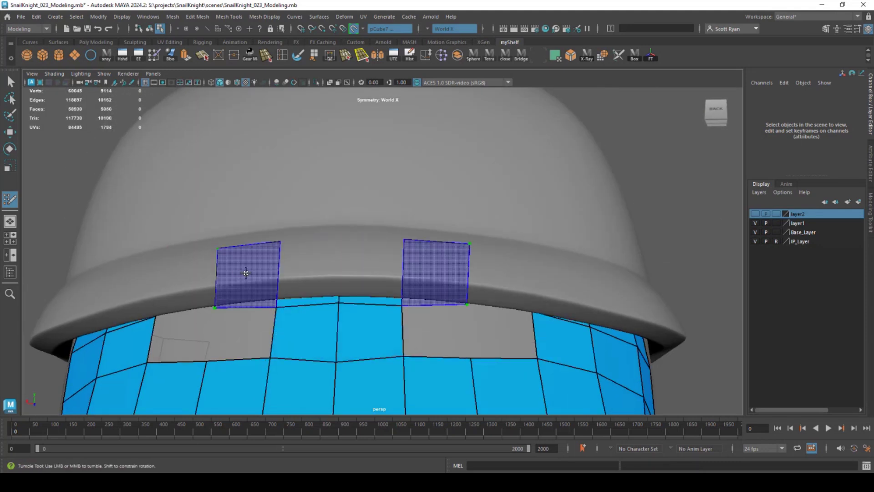
shift+click(246, 273)
shift+click(187, 287)
shift+click(244, 337)
Step: Leave Quad Draw and hide Base_Layer to check the neck mesh against the helmet
alt+drag(564, 351, 423, 292)
alt+right_drag(423, 292, 384, 331)
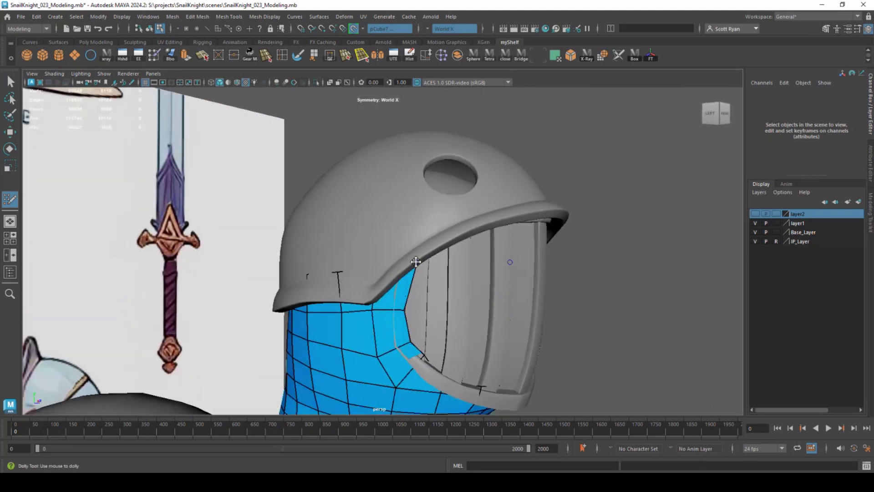
alt+middle_drag(339, 313, 334, 239)
alt+drag(334, 239, 312, 241)
key(w)
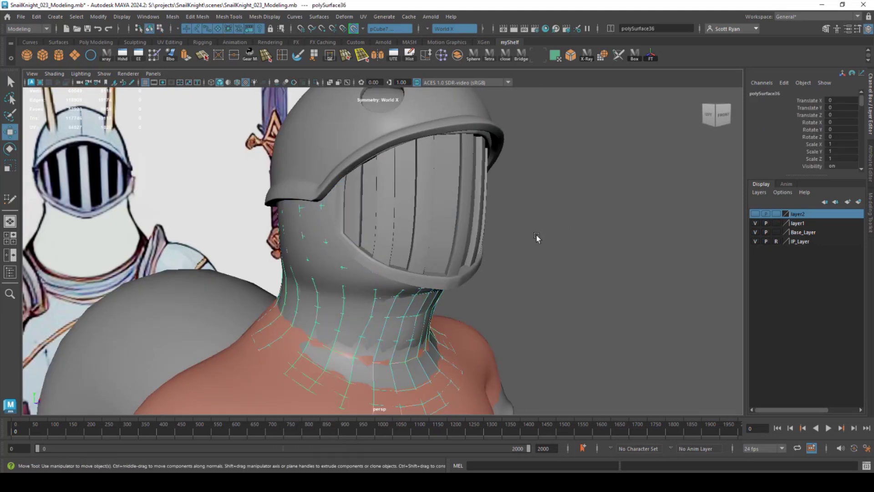
click(538, 238)
click(755, 233)
click(390, 374)
alt+drag(390, 374, 459, 368)
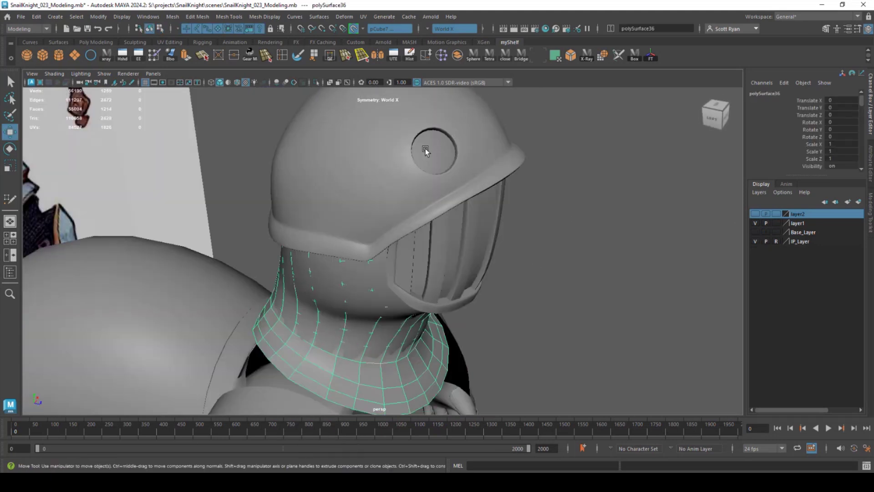
Step: Clear the live surface, show Base_Layer again, and make the head mesh inside the helmet live
click(354, 29)
right_click(809, 234)
click(805, 250)
alt+drag(605, 245, 455, 273)
alt+right_drag(455, 273, 496, 318)
alt+drag(496, 317, 409, 226)
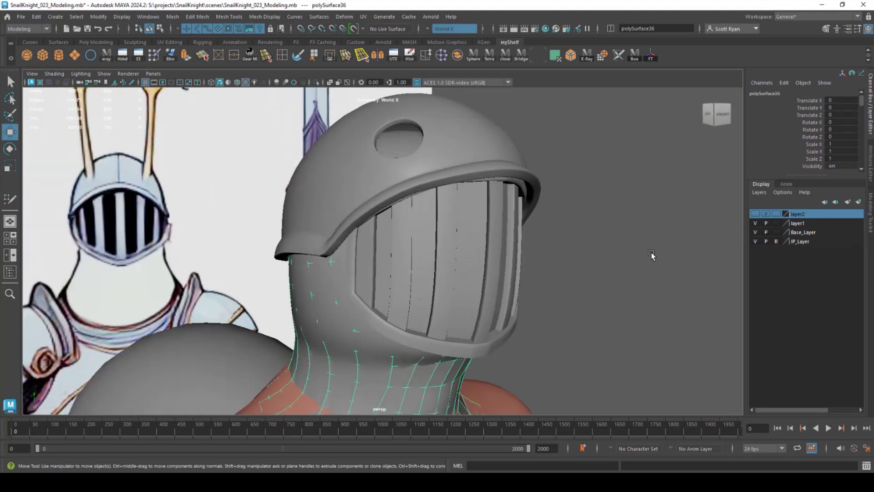
alt+right_drag(650, 255, 601, 255)
click(398, 166)
click(353, 29)
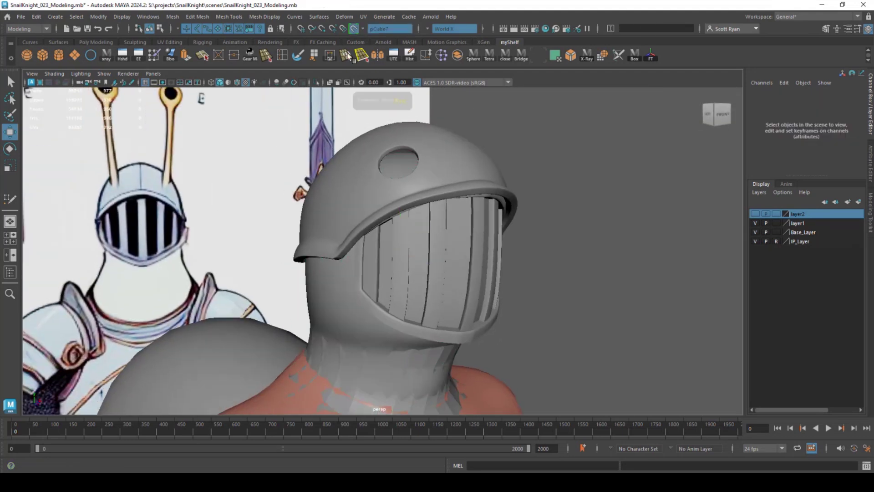
Step: Reactivate Quad Draw on the neck mesh in wireframe display and start filling another row of quads inside the helmet
click(400, 364)
alt+right_drag(400, 364, 477, 363)
alt+middle_drag(383, 302, 375, 246)
key(4)
alt+drag(375, 245, 369, 296)
click(870, 212)
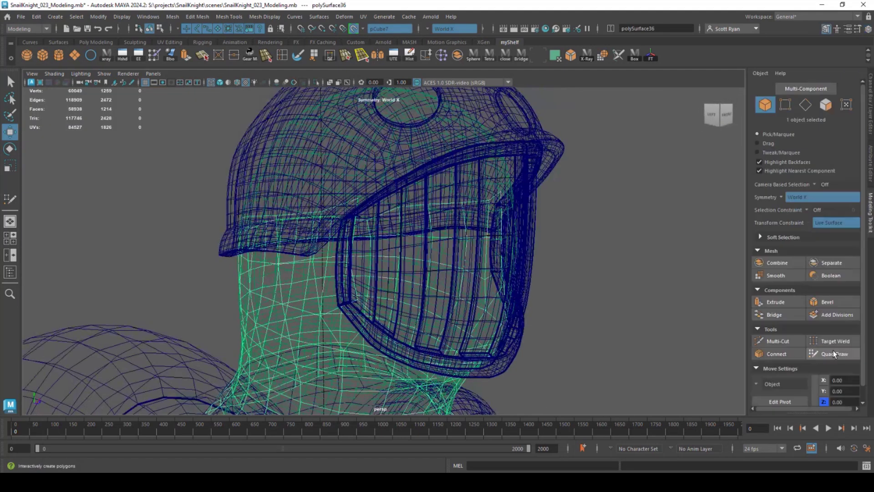
click(834, 354)
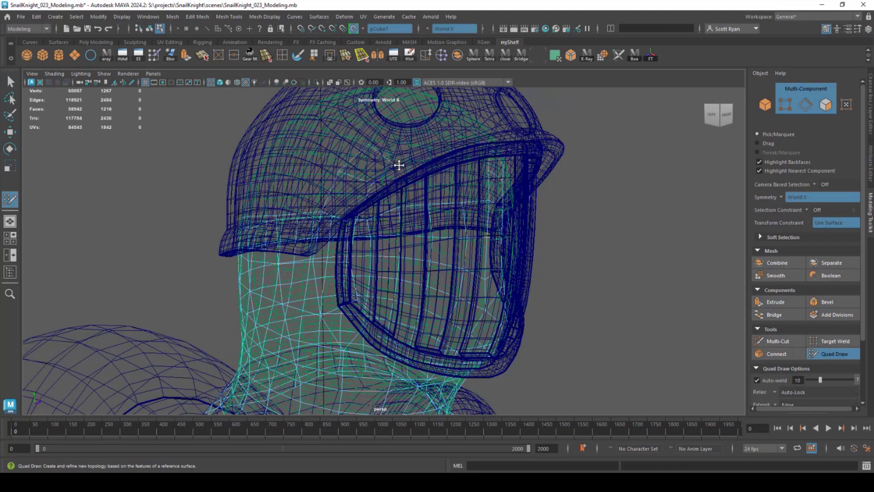
alt+drag(399, 165, 384, 227)
shift+click(196, 236)
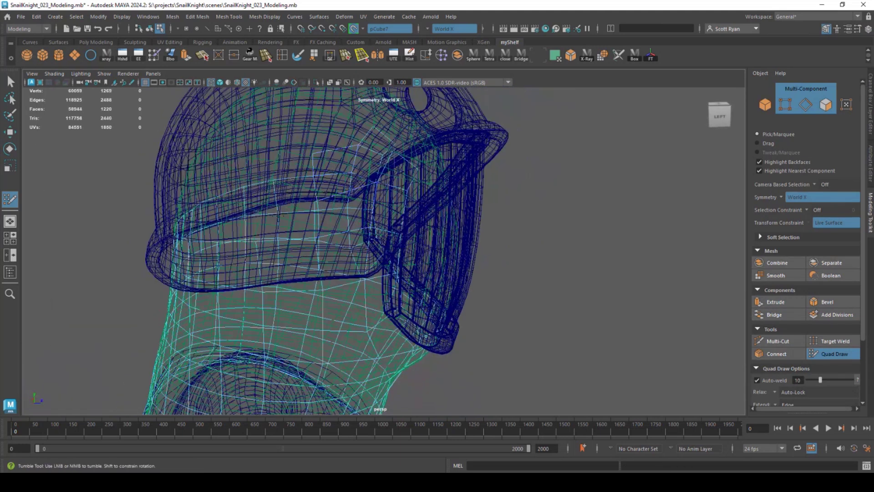
Step: Continue adding quads around the side and back of the head inside the helmet
shift+click(289, 223)
shift+click(306, 252)
mouse_move(307, 252)
alt+mouse_down()
mouse_move(268, 245)
mouse_move(296, 258)
alt+mouse_up()
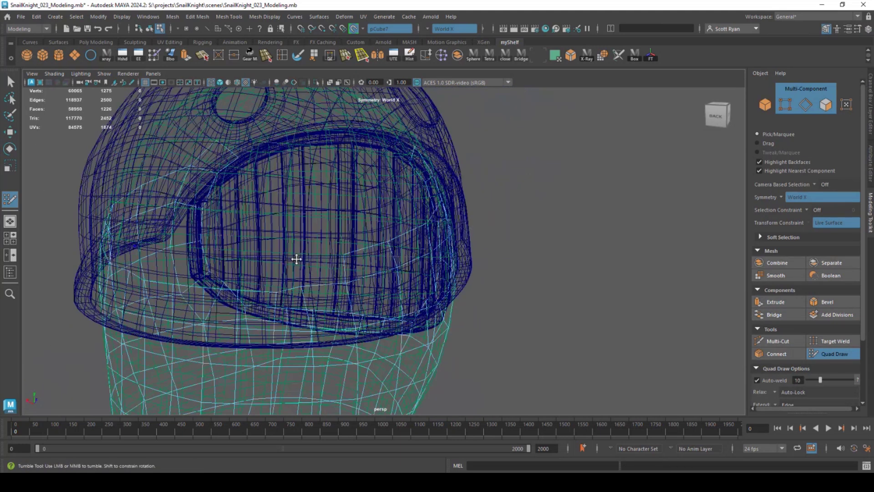
shift+click(283, 274)
shift+click(261, 275)
shift+click(238, 274)
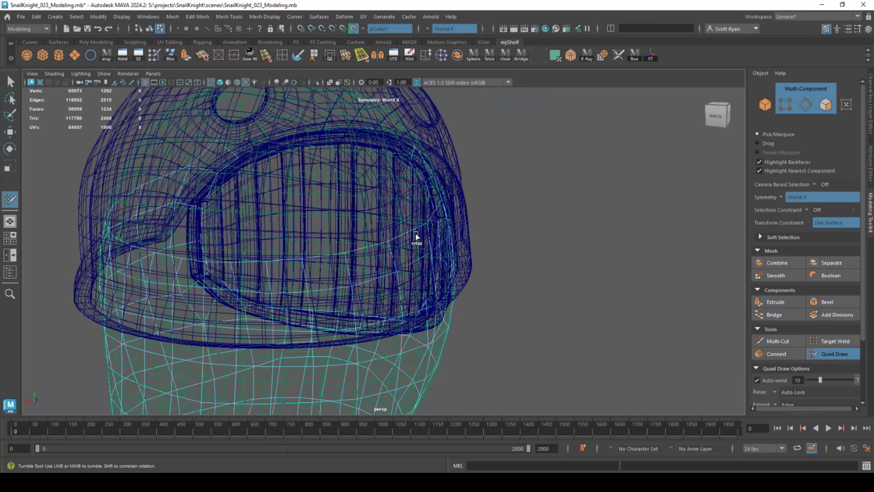
mouse_move(415, 240)
alt+mouse_down()
mouse_move(312, 277)
mouse_move(253, 240)
mouse_move(343, 212)
mouse_move(355, 218)
mouse_move(374, 191)
mouse_move(360, 173)
alt+mouse_up()
shift+click(338, 272)
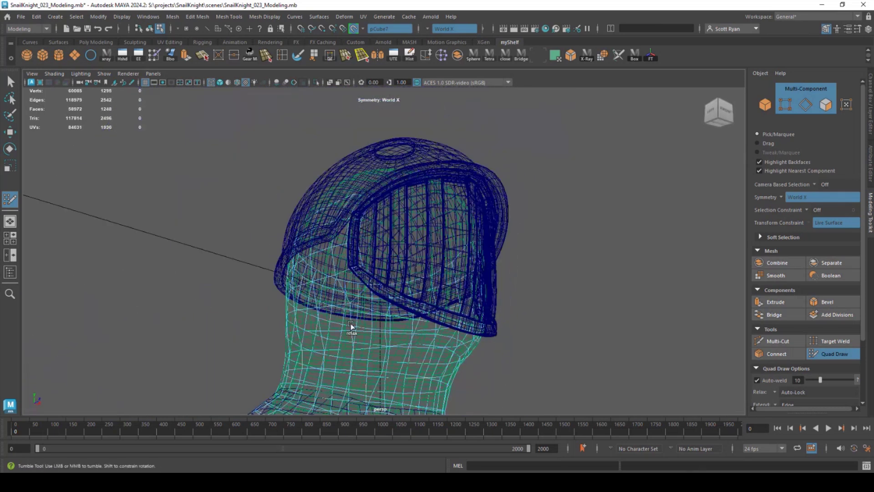
Step: Return to shaded display and insert an edge loop around the neck
mouse_move(351, 327)
alt+mouse_down()
mouse_move(457, 283)
mouse_move(450, 318)
alt+mouse_up()
key(5)
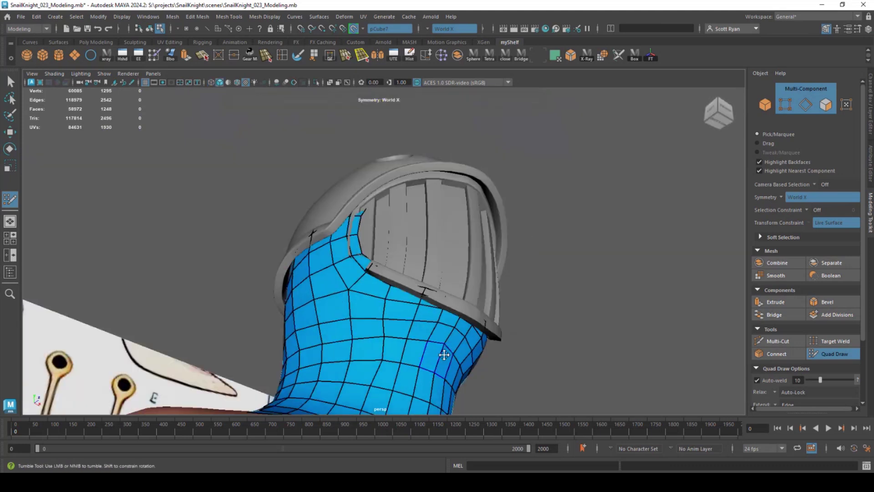
shift+drag(411, 341, 422, 341)
alt+drag(336, 323, 391, 350)
alt+middle_drag(391, 350, 357, 318)
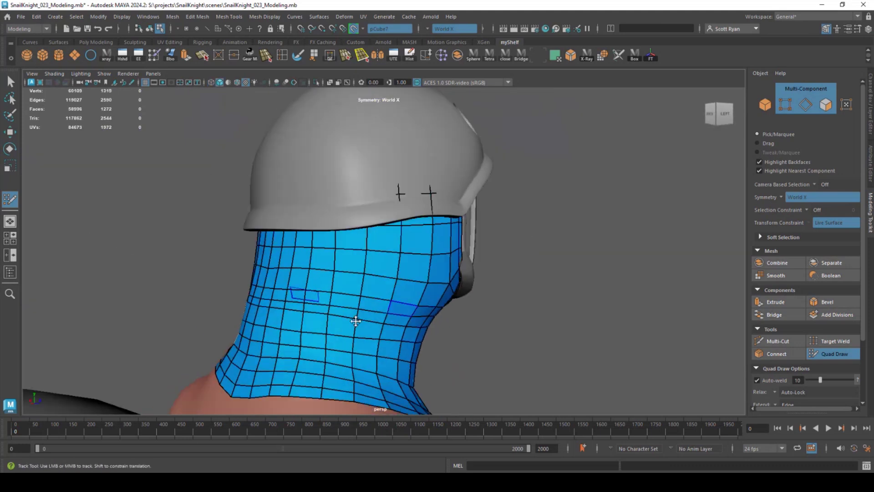
Step: Relax the quads on the side and back of the neck, and undo the last edit
mouse_move(357, 318)
shift+mouse_down()
mouse_move(288, 329)
mouse_move(292, 300)
mouse_move(269, 330)
shift+mouse_up()
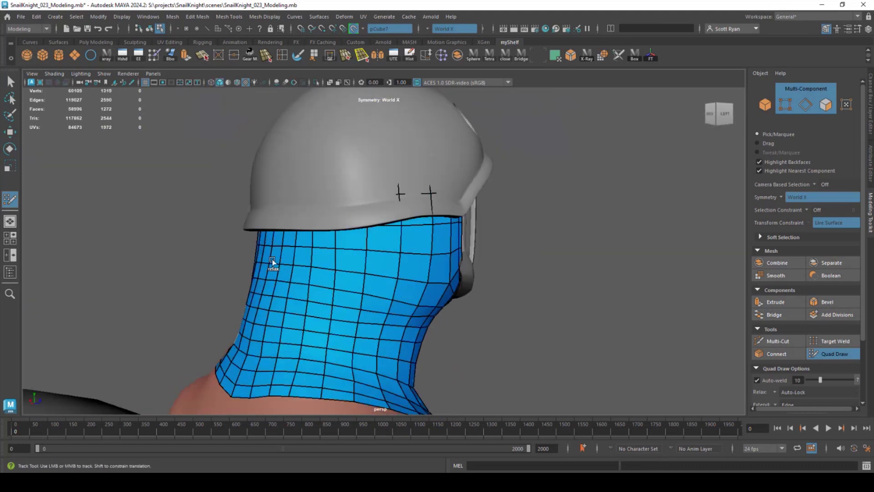
shift+drag(272, 262, 334, 282)
alt+drag(388, 339, 402, 282)
alt+middle_drag(402, 282, 406, 223)
key(ctrl+z)
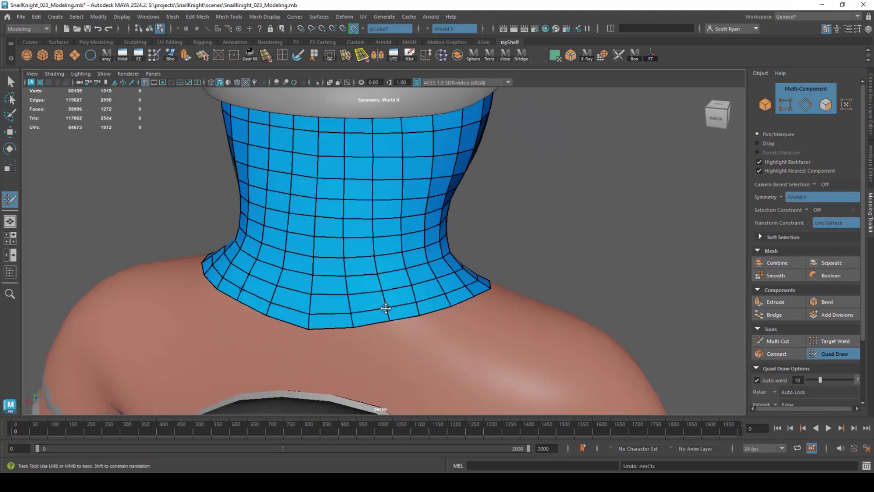
Step: Leave Quad Draw, make the torso and neck base meshes live together, and reselect the retopologized neck mesh
mouse_move(385, 308)
alt+mouse_down()
mouse_move(478, 269)
mouse_move(338, 316)
mouse_move(292, 265)
mouse_move(348, 292)
mouse_move(357, 313)
alt+mouse_up()
key(w)
right_drag(477, 213, 506, 196)
click(469, 309)
click(354, 29)
alt+drag(339, 114, 315, 182)
shift+click(346, 314)
click(354, 29)
alt+drag(395, 229, 402, 173)
click(404, 224)
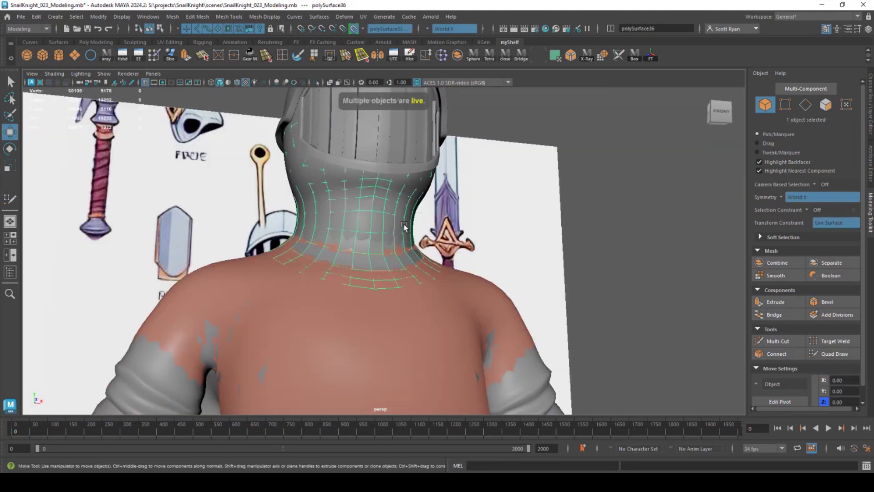
Step: Resume Quad Draw on the neck mesh, insert additional edge loops around the neck, and relax the quads under the visor
key(y)
scroll(254, 272, up, 3)
alt+drag(332, 197, 366, 257)
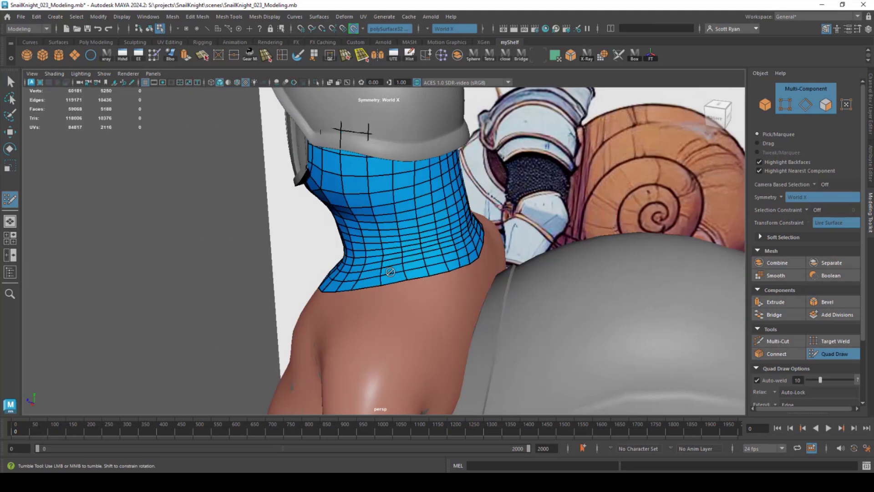
alt+drag(363, 253, 291, 246)
alt+right_drag(273, 236, 303, 227)
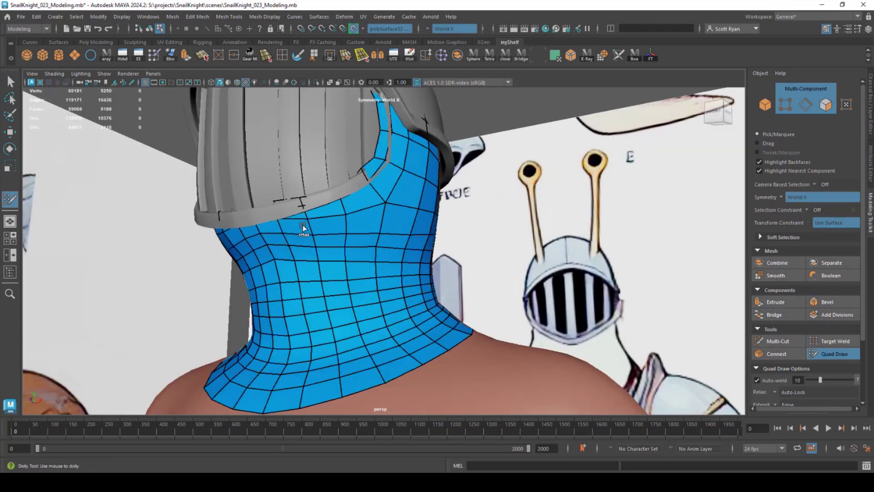
shift+drag(299, 227, 269, 232)
mouse_move(273, 232)
alt+mouse_down()
mouse_move(359, 295)
mouse_move(391, 291)
alt+mouse_up()
alt+right_drag(391, 291, 345, 291)
alt+middle_drag(345, 291, 337, 266)
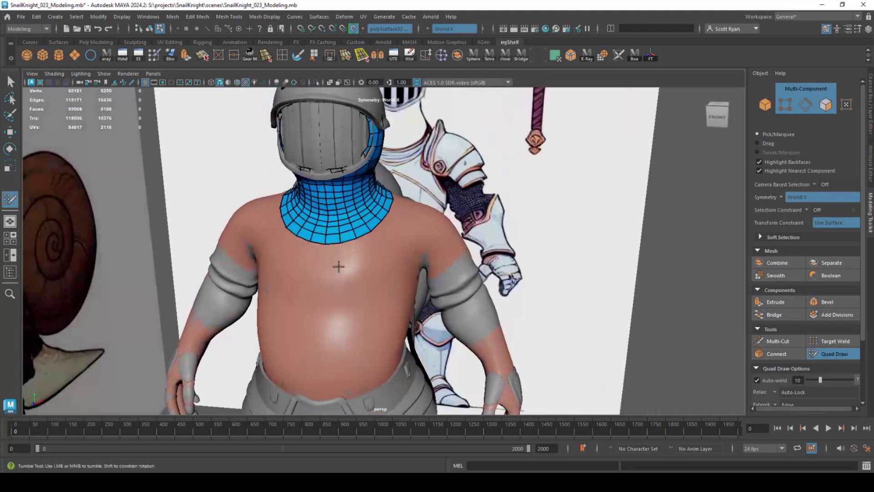
Step: Leave Quad Draw, hide Base_Layer, and show the armor in layer2
key(w)
click(870, 105)
click(755, 232)
click(755, 214)
alt+drag(605, 272, 542, 276)
click(542, 276)
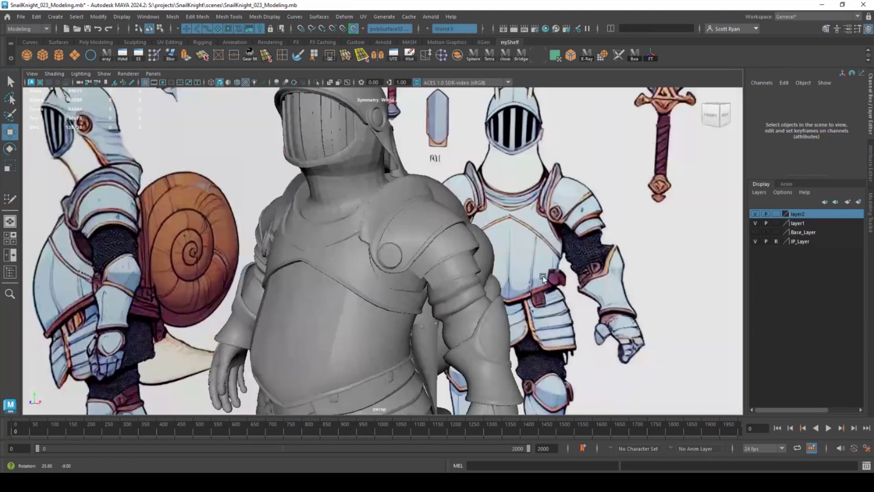
Step: Apply Smooth to the neck mesh with 1 division
click(362, 152)
alt+drag(327, 291, 455, 305)
alt+right_drag(455, 306, 476, 304)
alt+drag(476, 304, 489, 317)
click(173, 17)
click(203, 132)
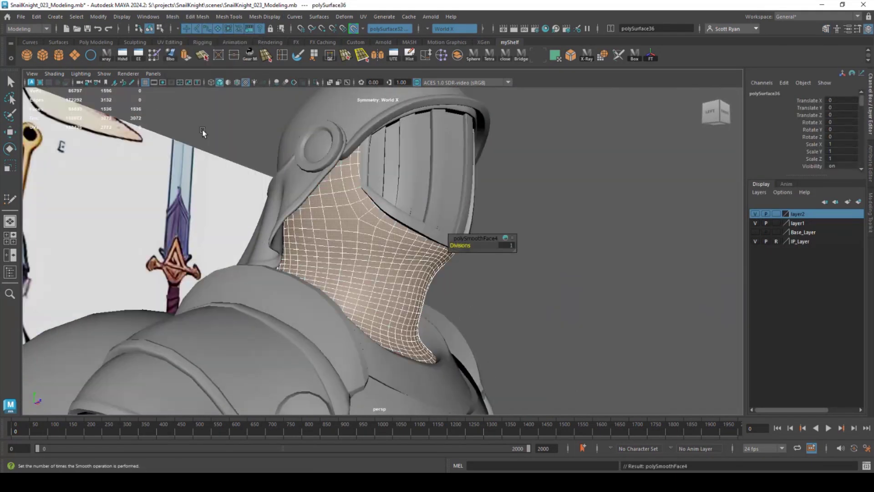
Step: Inspect the smoothed neck against the armor and delete its construction history
click(600, 248)
alt+drag(601, 249, 381, 272)
click(401, 313)
alt+middle_drag(401, 313, 384, 242)
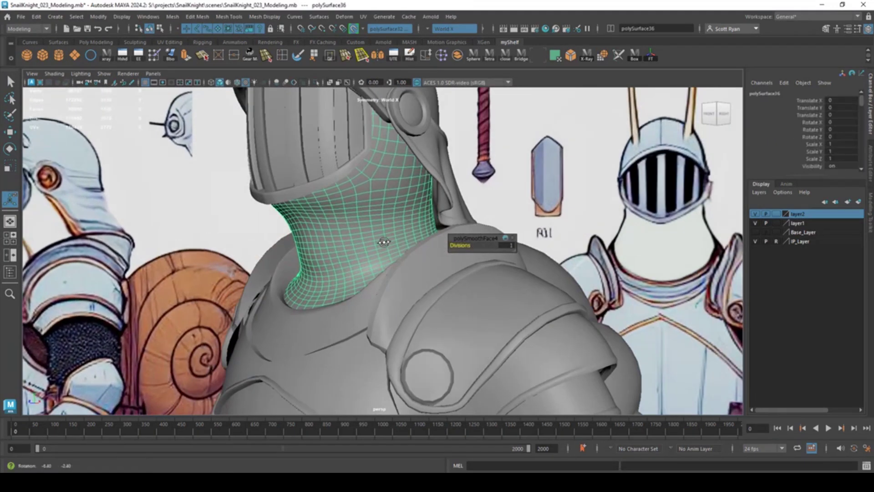
alt+drag(384, 242, 405, 264)
alt+right_drag(405, 264, 191, 251)
alt+drag(191, 252, 149, 255)
click(411, 58)
Step: Review the full armored character and return from the front view to the perspective view
alt+middle_drag(407, 151, 427, 260)
alt+right_drag(427, 259, 341, 241)
alt+drag(341, 242, 382, 244)
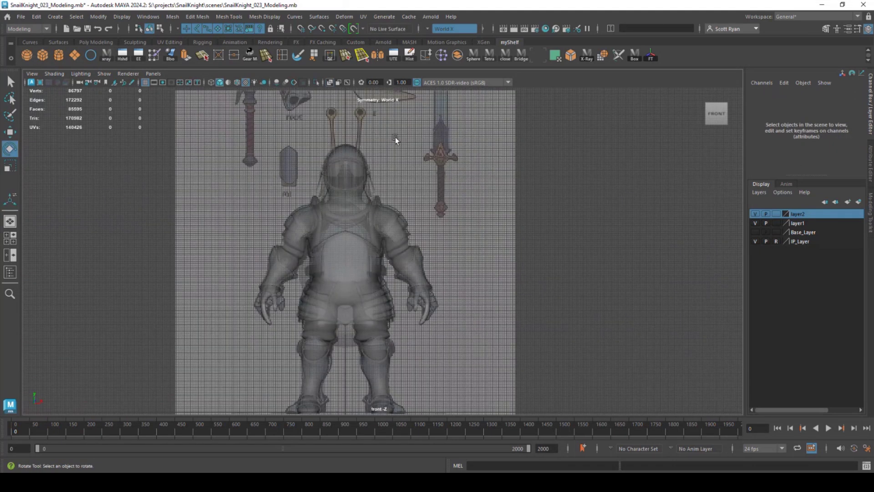
key(space)
key(space)
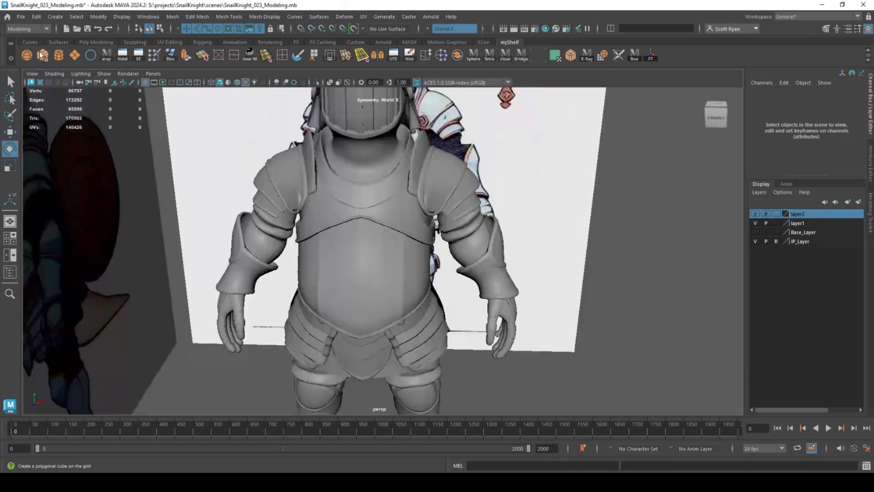
Step: Create a polygon sphere at the origin, isolate it, and apply Smooth with 1 division
click(26, 55)
key(ctrl+1)
key(f)
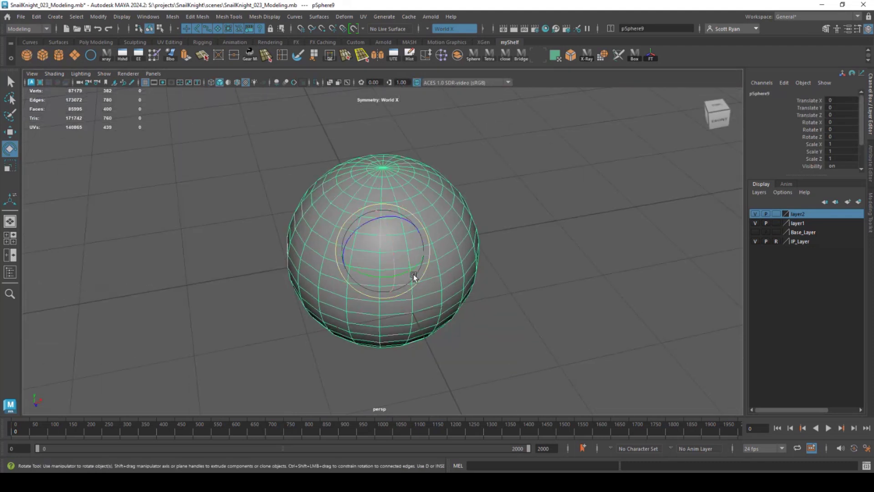
scroll(351, 187, up, 3)
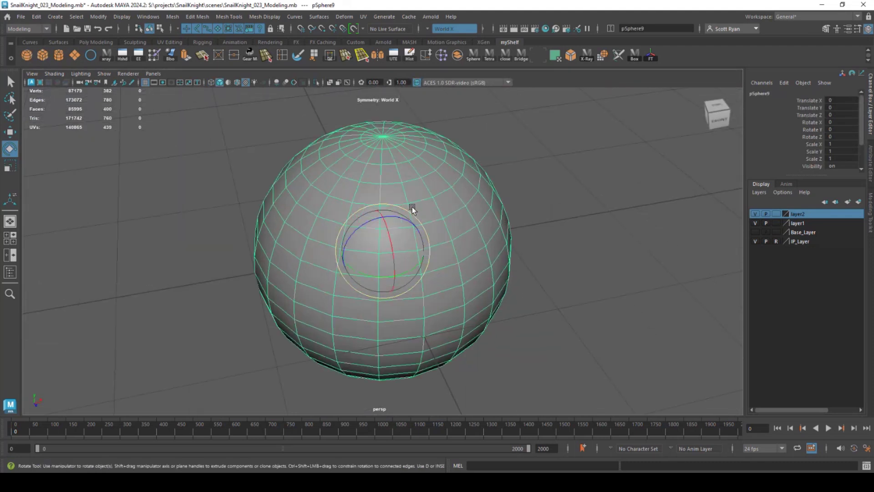
click(172, 17)
click(187, 119)
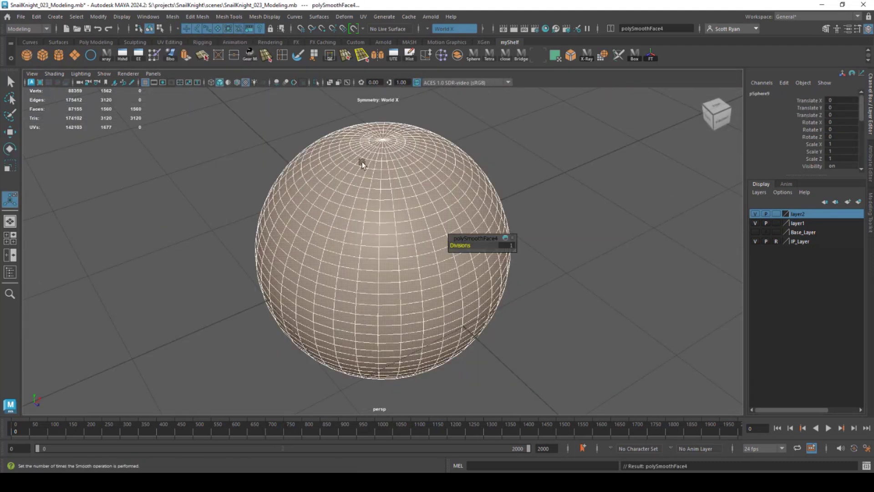
Step: Return the sphere to object mode and examine the edge flow around its top pole
right_drag(361, 161, 397, 150)
key(q)
alt+drag(393, 172, 411, 179)
scroll(350, 245, up, 5)
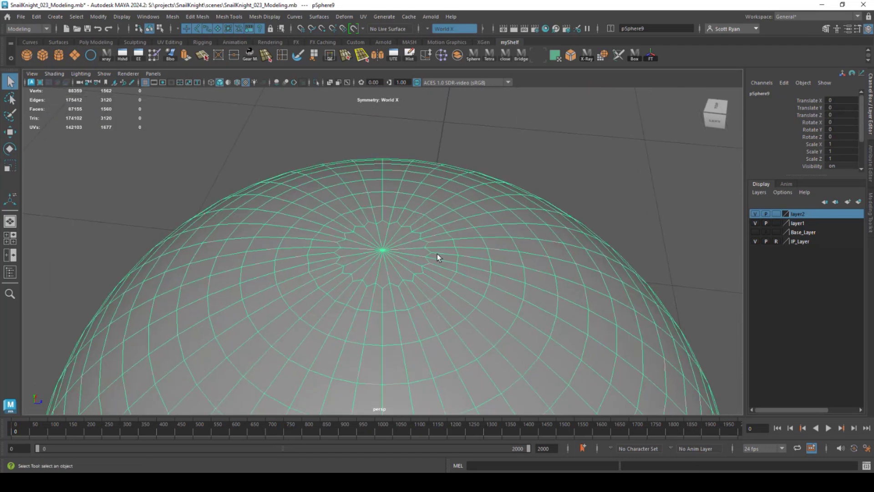
scroll(437, 253, down, 3)
alt+drag(437, 253, 366, 234)
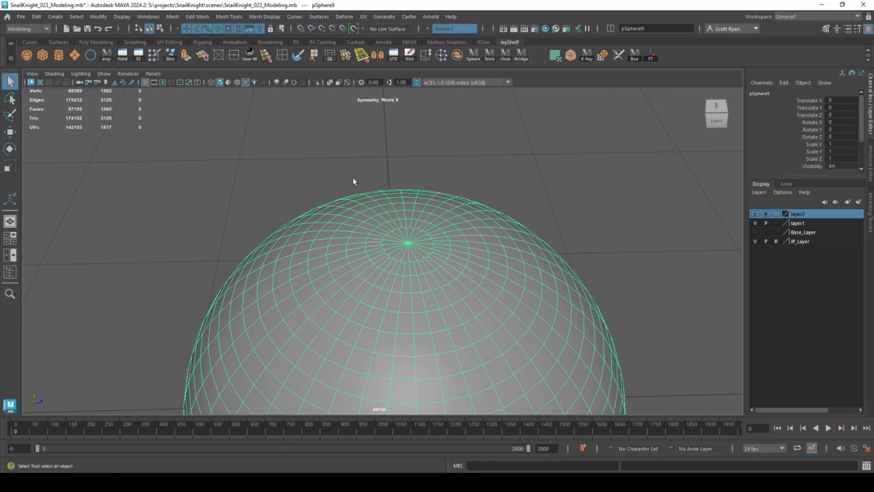
right_click(383, 210)
right_drag(386, 448, 321, 177)
Step: Save the scene under the new version name SnailKnight_024_Modeling.mb
click(20, 16)
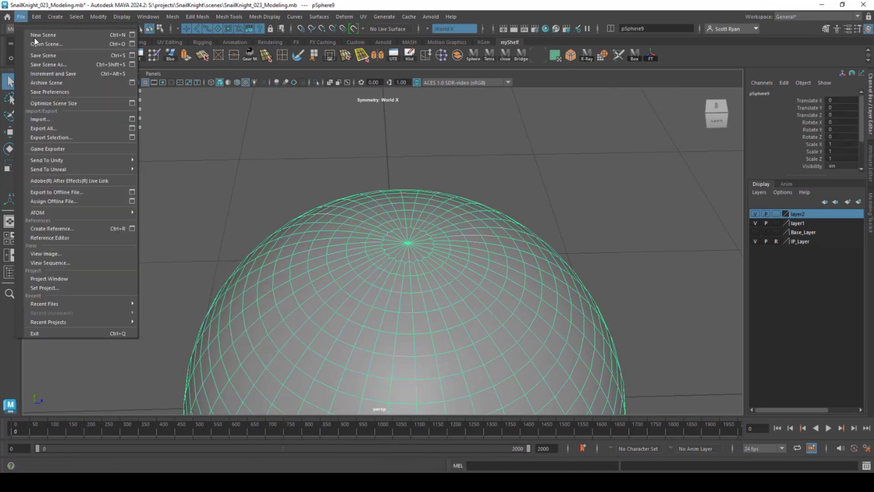
click(50, 67)
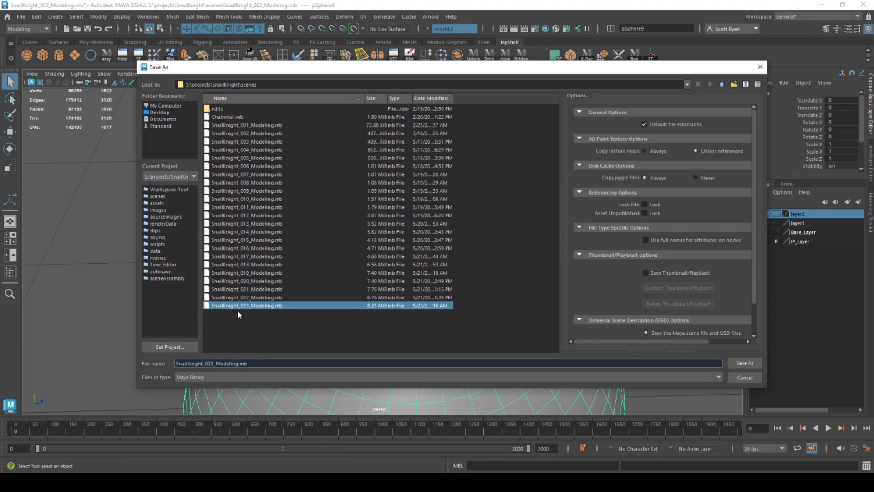
key(BackSpace)
text(4)
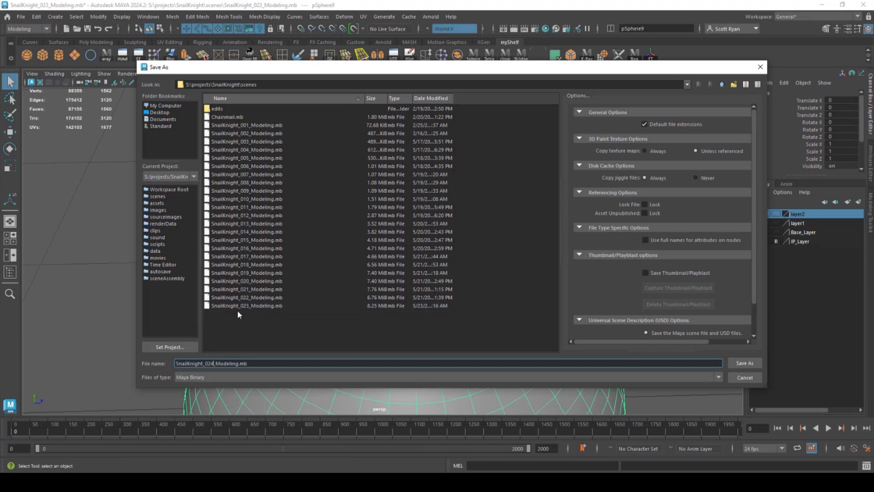
key(Return)
Step: Assign a Blinn material to the sphere with black color, Eccentricity 0.096, Specular Roll Off 1.000, and maximum Specular Color brightness
right_drag(368, 213, 358, 463)
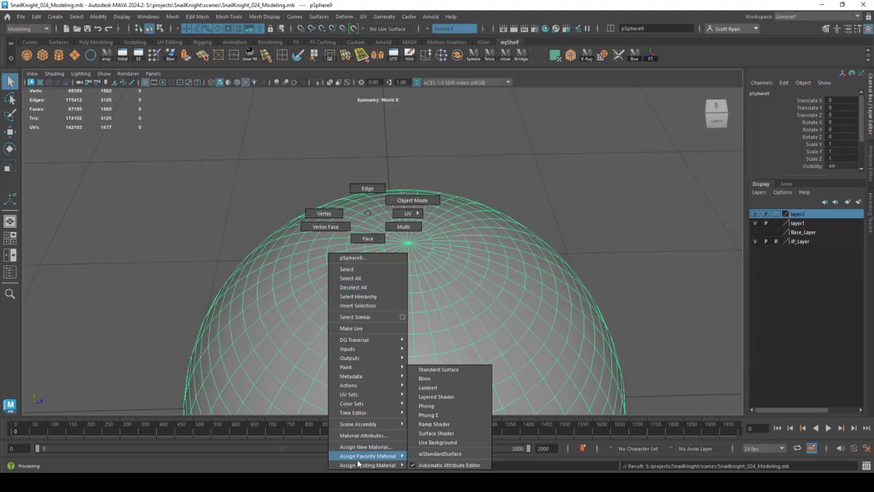
right_drag(422, 381, 423, 378)
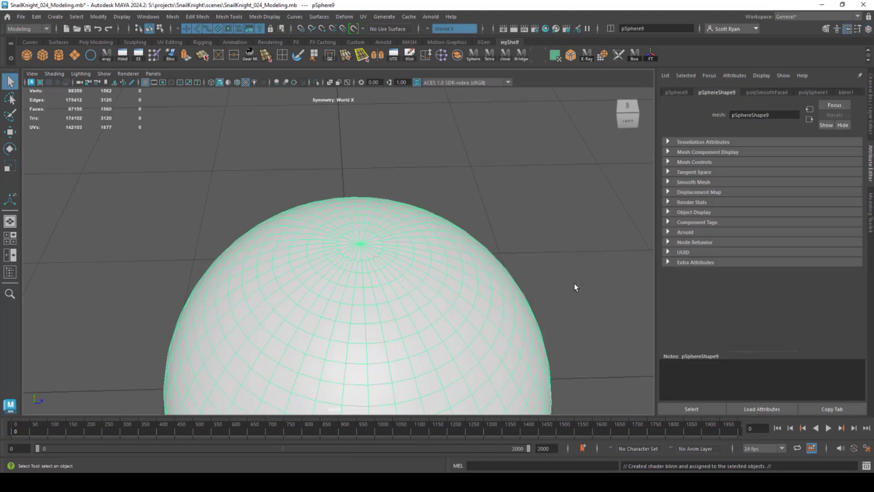
click(846, 92)
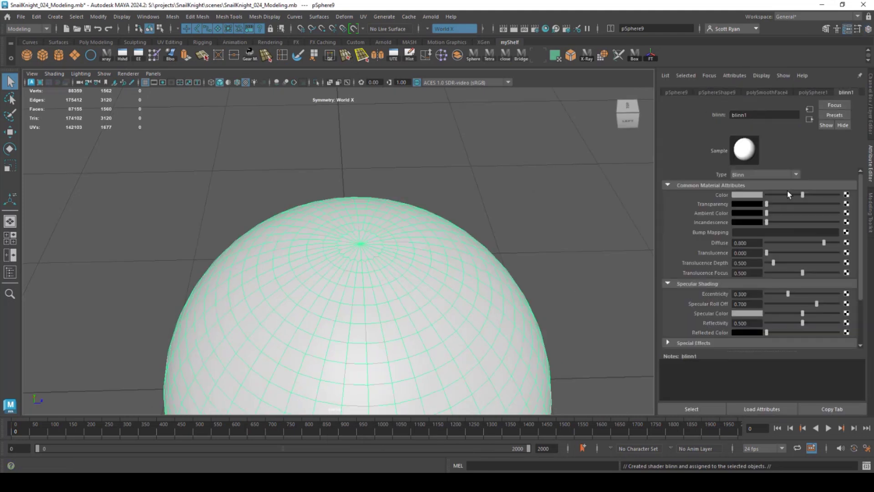
drag(767, 195, 752, 199)
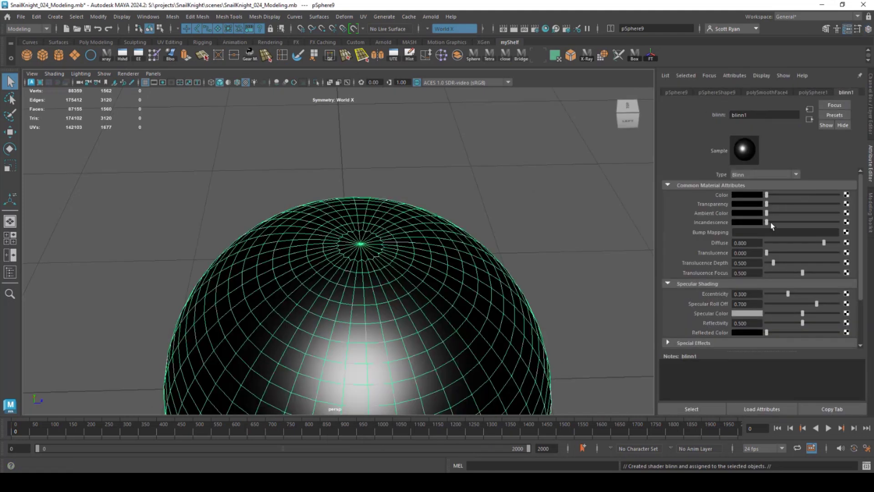
drag(801, 314, 858, 311)
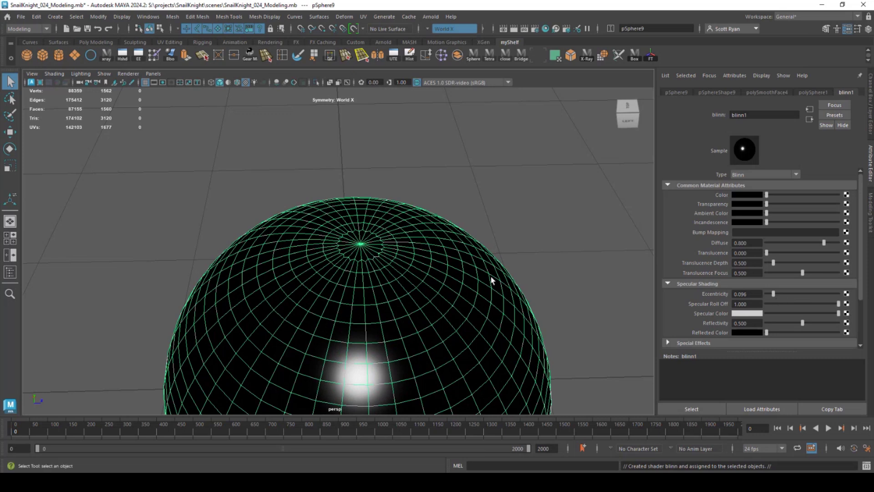
Step: Deselect the sphere and examine how the specular highlight behaves over its top pole
click(580, 321)
alt+middle_drag(387, 334, 378, 225)
alt+drag(378, 225, 319, 232)
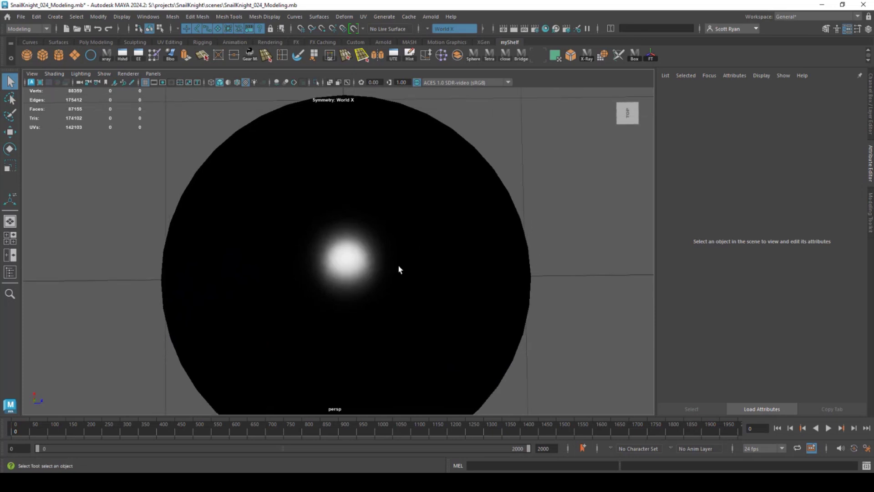
Step: Remove the test sphere from the scene and run Optimize Scene Size
key(ctrl+z)
click(21, 17)
click(54, 103)
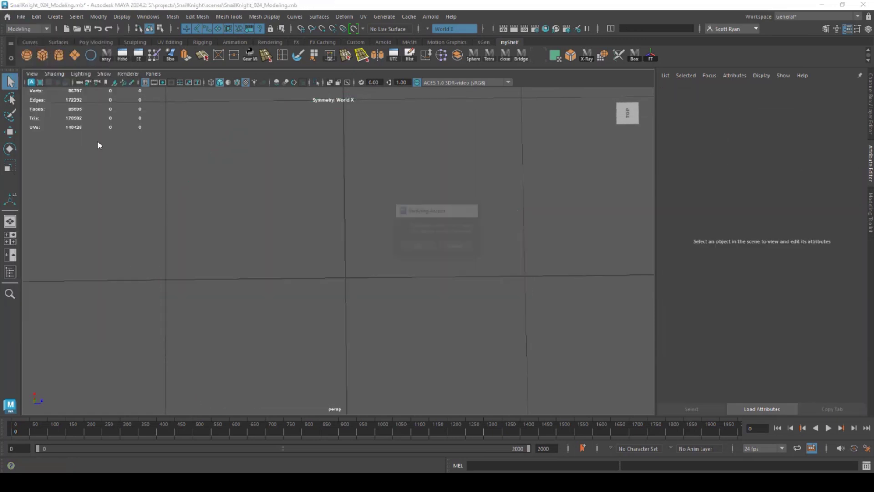
click(415, 246)
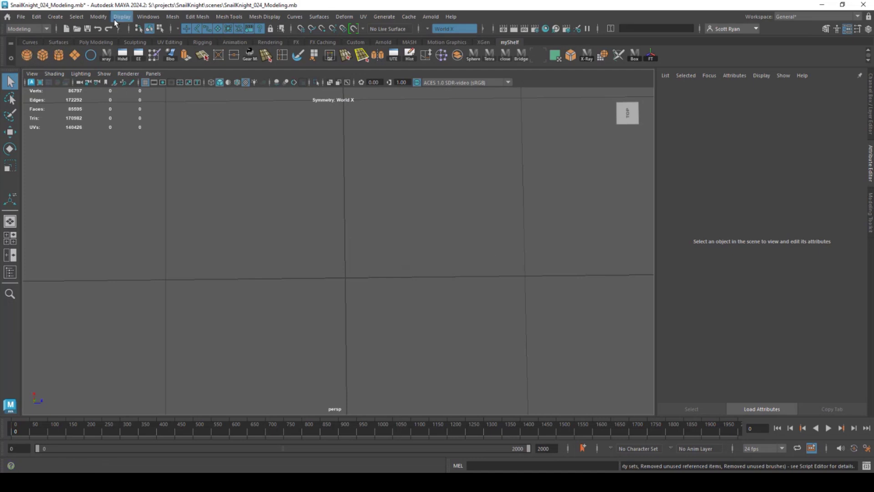
Step: Create a platonic solid polygon primitive at the origin
click(55, 16)
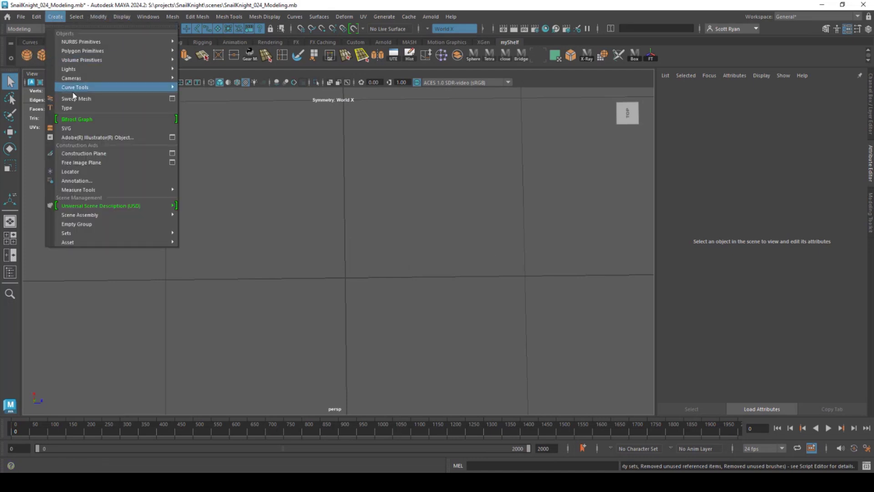
mouse_move(82, 52)
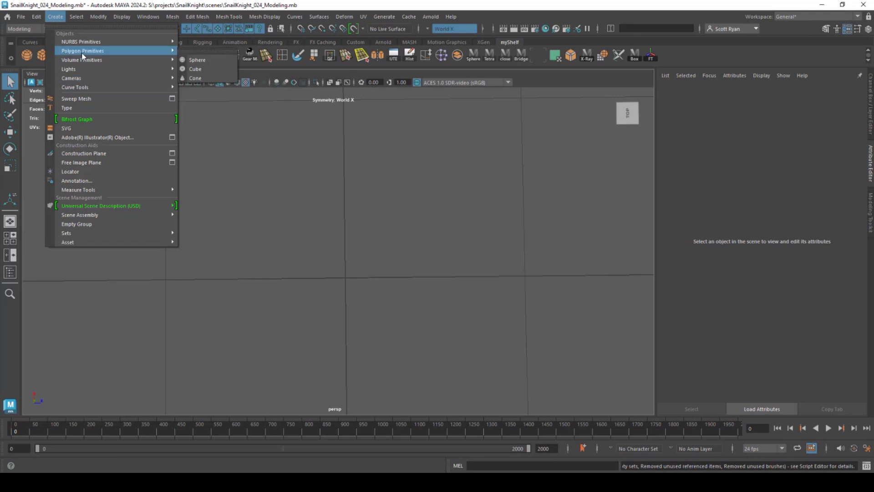
click(215, 118)
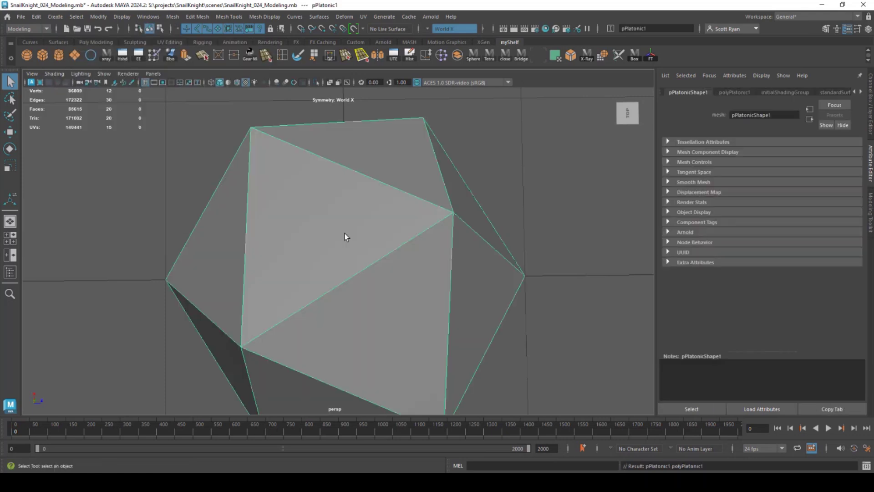
alt+drag(345, 233, 350, 200)
alt+right_drag(350, 200, 296, 197)
alt+drag(296, 198, 418, 213)
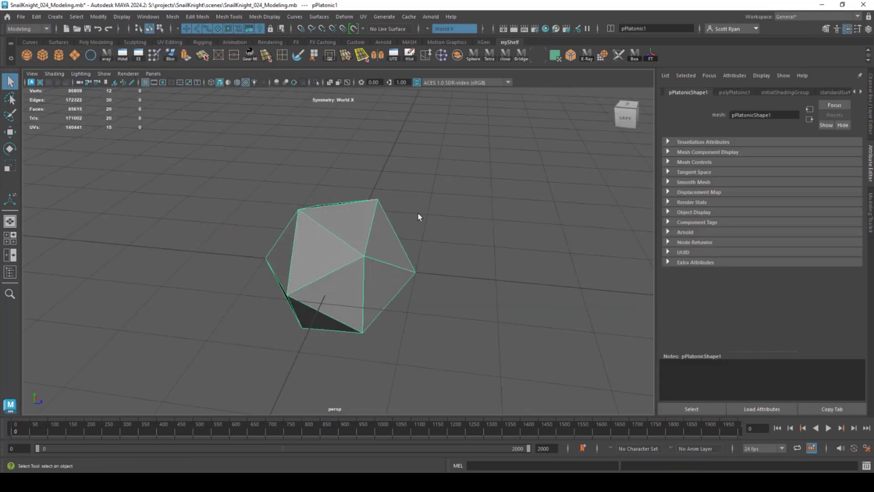
Step: Change the platonic solid's Primitive to Cube and set its Subdivisions to 4 to form an all-quad sphere
click(870, 108)
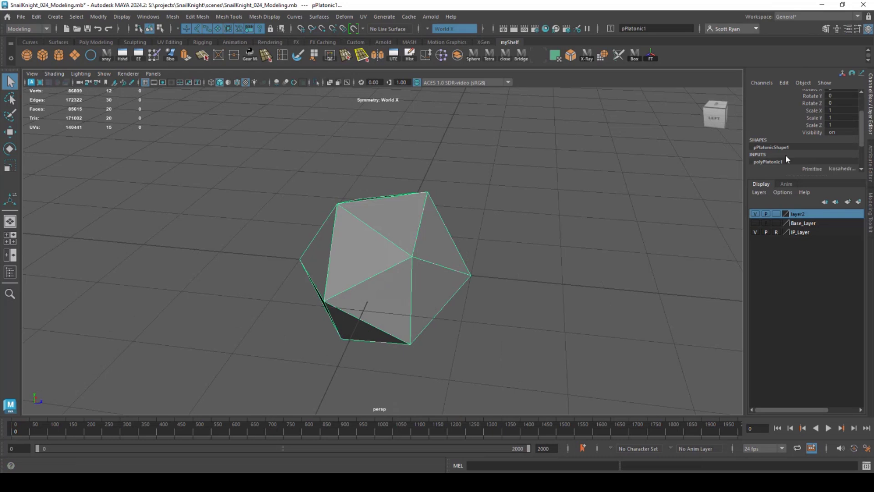
scroll(787, 153, down, 2)
click(841, 125)
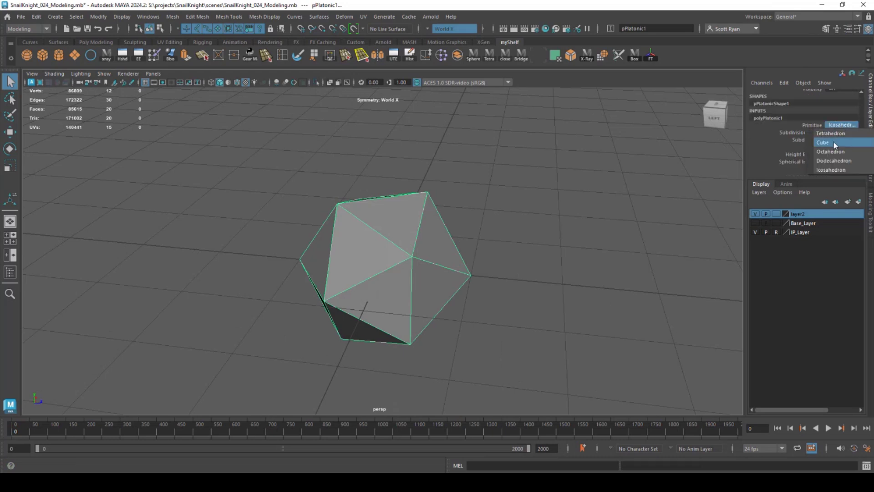
click(835, 143)
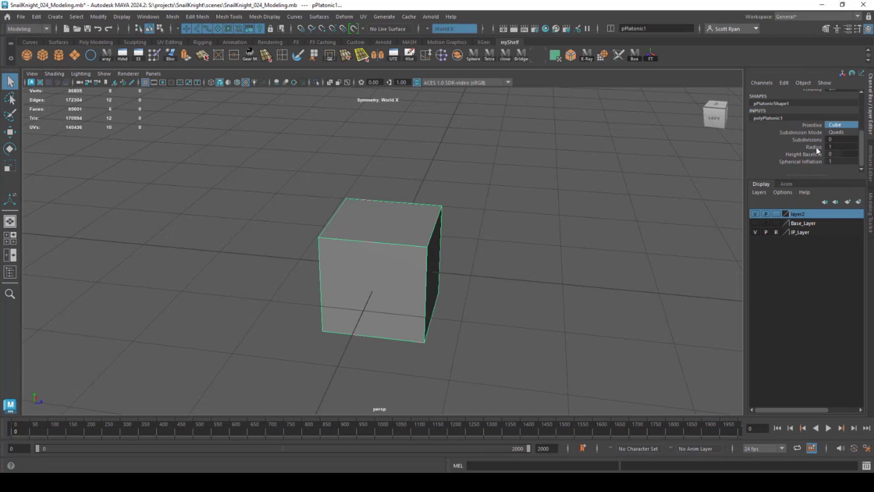
click(801, 140)
middle_drag(561, 208, 581, 207)
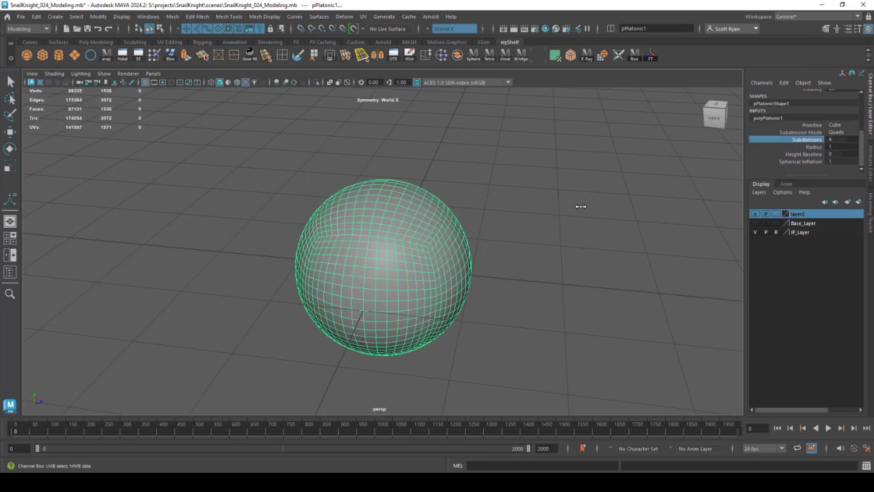
Step: Create a polygon cube and move it about 2.13 along Z, beside the quad sphere
click(43, 55)
key(w)
drag(435, 278, 630, 296)
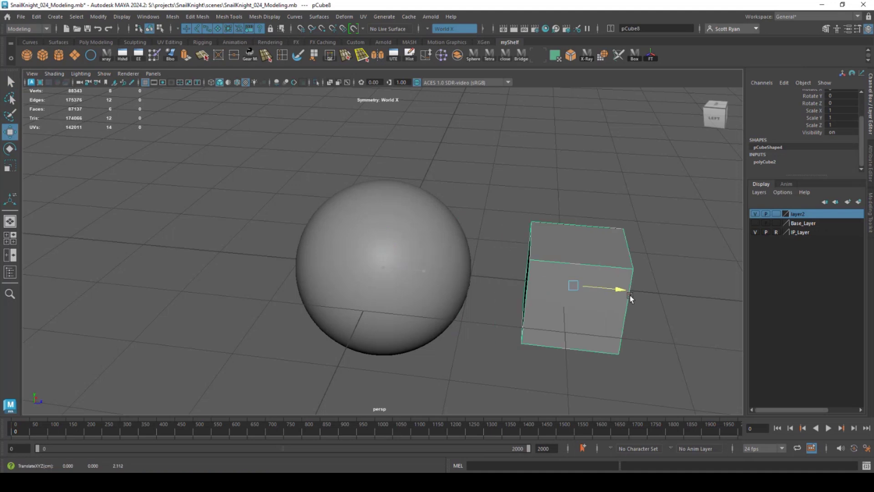
alt+middle_drag(630, 296, 476, 253)
Step: Smooth the cube five times at 1 division each and deselect it
click(172, 17)
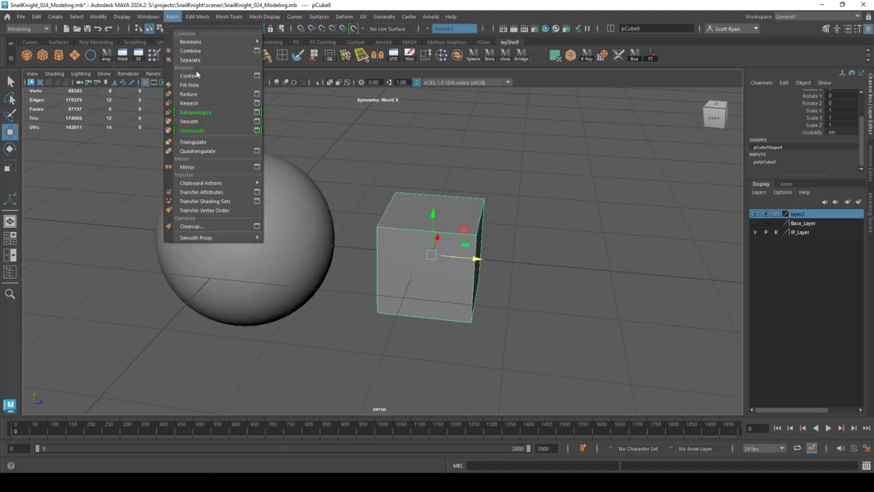
click(201, 121)
key(g)
key(g)
key(g)
key(g)
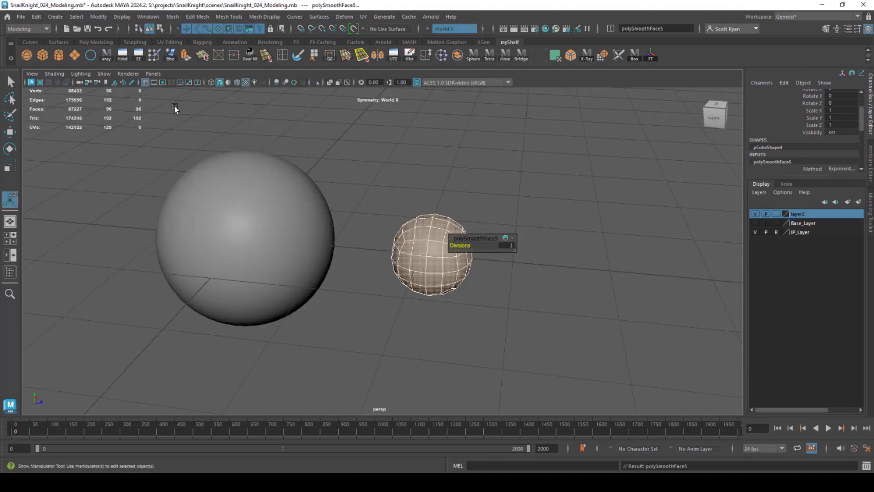
key(q)
click(448, 185)
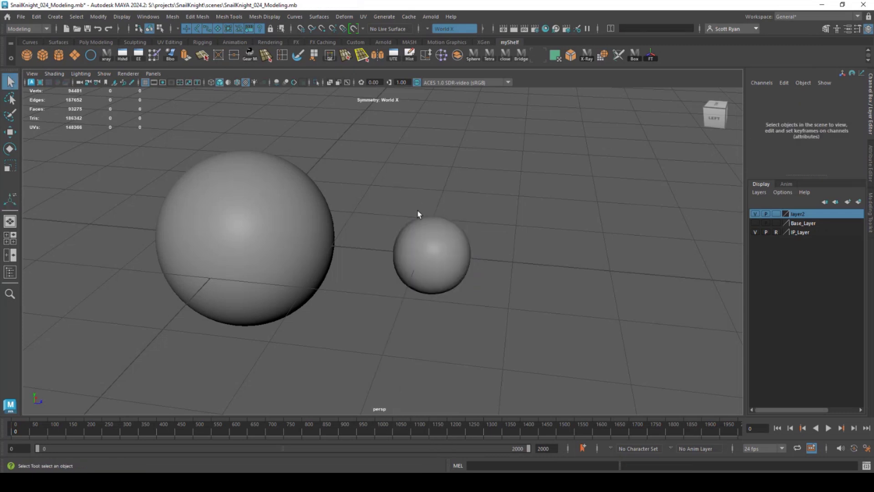
Step: Duplicate the smoothed cube and rotate the copy in place by about 102.5, -64.2, -68.7 to compare its roundness
alt+right_drag(399, 232, 512, 272)
alt+drag(512, 272, 504, 288)
alt+middle_drag(504, 287, 389, 278)
alt+drag(389, 278, 410, 240)
click(408, 234)
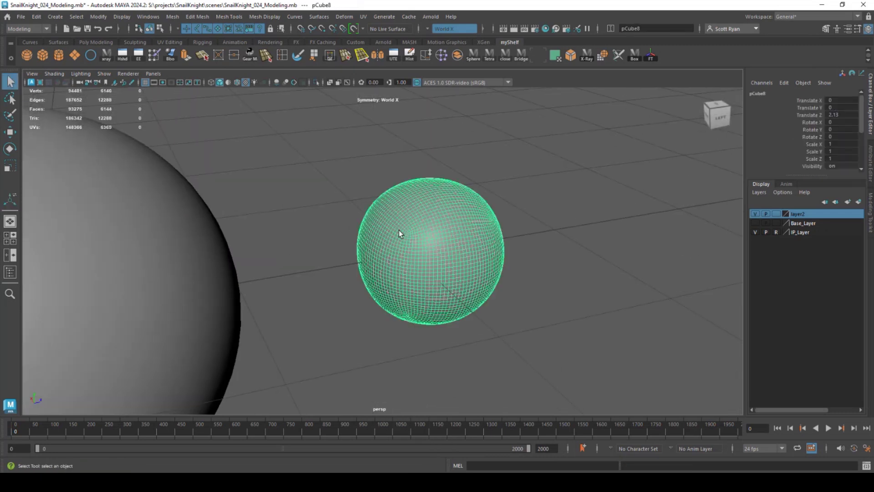
key(ctrl+d)
key(e)
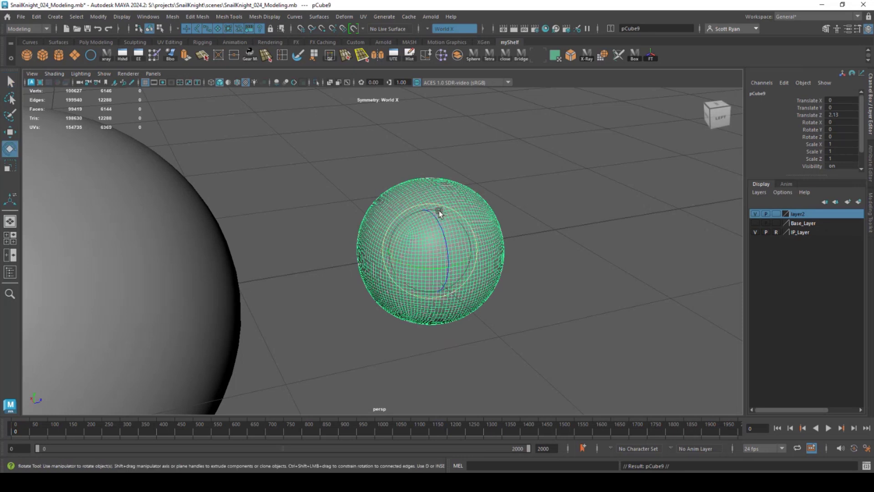
drag(439, 211, 417, 195)
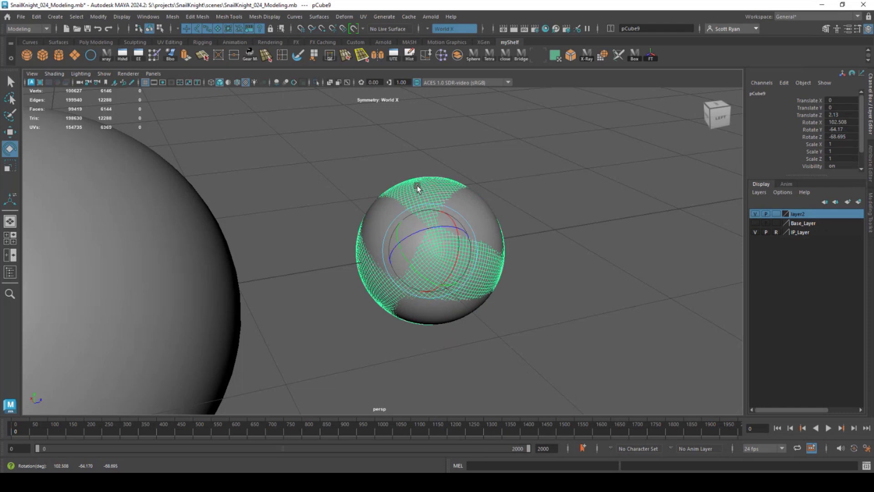
Step: Duplicate the large quad sphere and rotate the copy, then delete the copy and both smoothed cubes, keeping the original selected
click(201, 250)
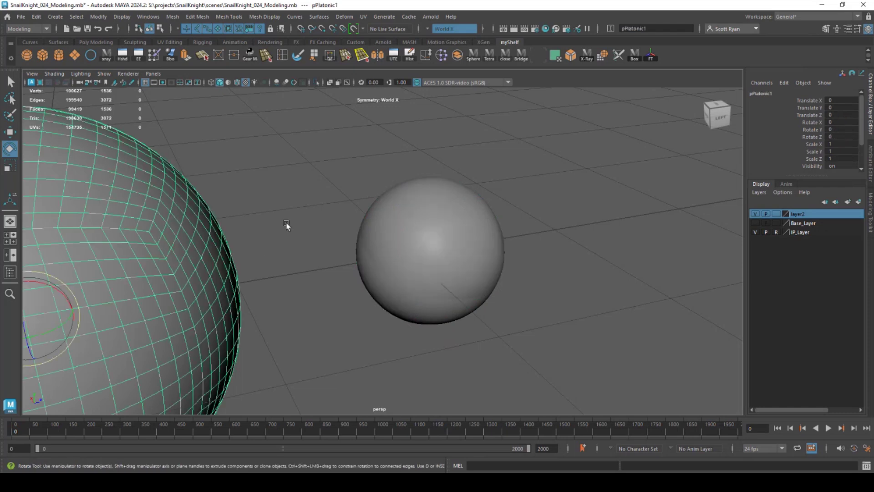
key(f)
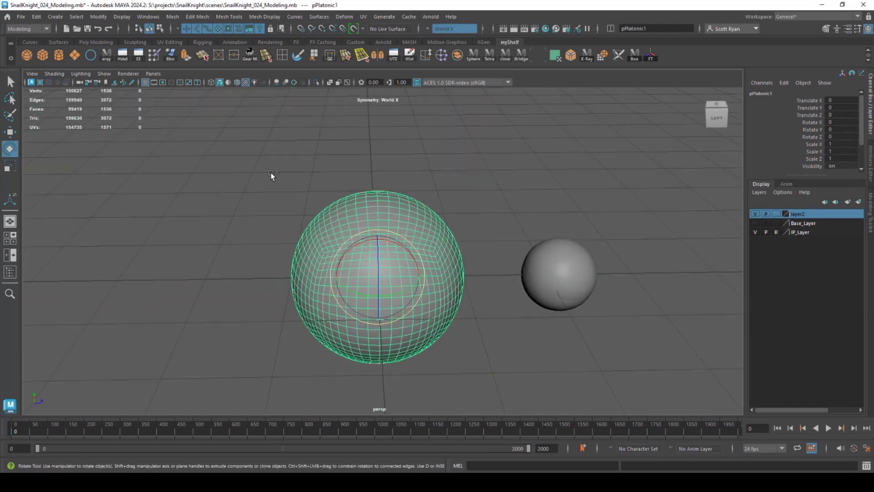
mouse_move(313, 217)
shift+mouse_down()
mouse_move(400, 259)
mouse_move(413, 285)
mouse_move(376, 283)
mouse_move(352, 257)
mouse_move(389, 272)
mouse_move(392, 289)
mouse_move(351, 302)
mouse_move(385, 255)
mouse_move(411, 260)
mouse_move(379, 280)
mouse_move(348, 267)
mouse_move(356, 239)
shift+mouse_up()
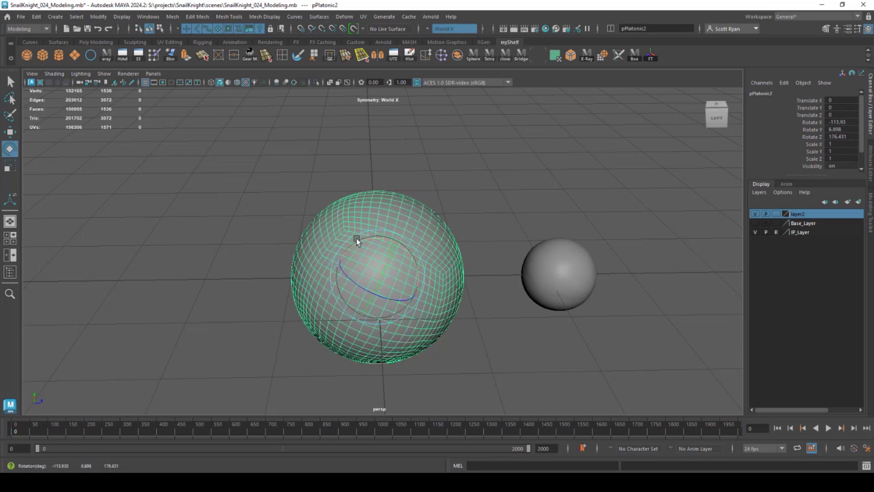
key(Delete)
click(409, 239)
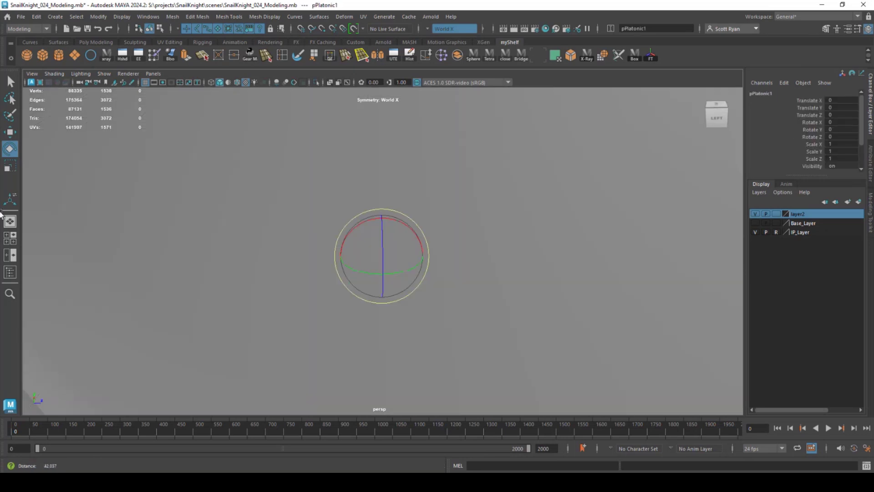
Step: Move the quad sphere onto the drawn eye at the tip of the eye stalk, at about X 11.644, Y 233.654, Z 40.214
key(w)
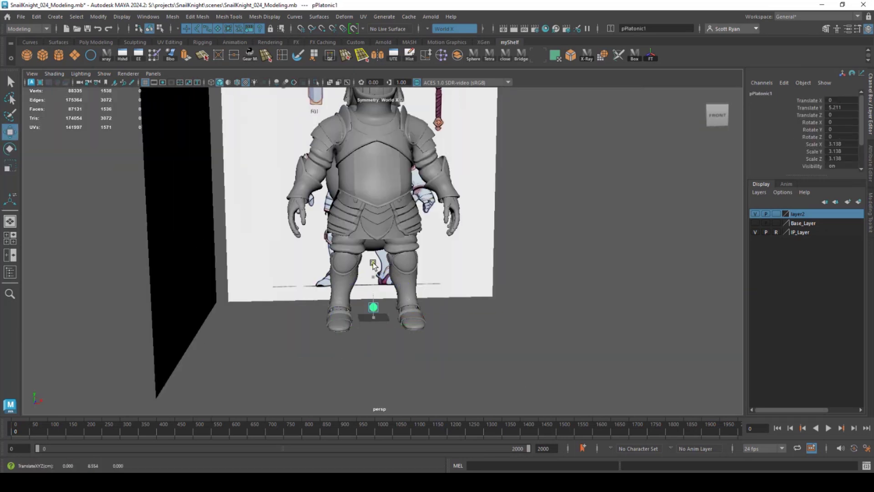
key(space)
drag(292, 308, 334, 151)
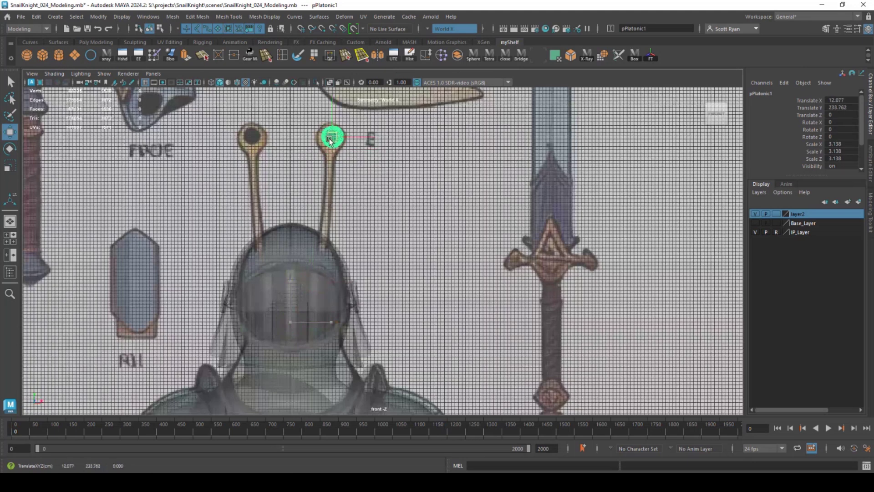
key(f)
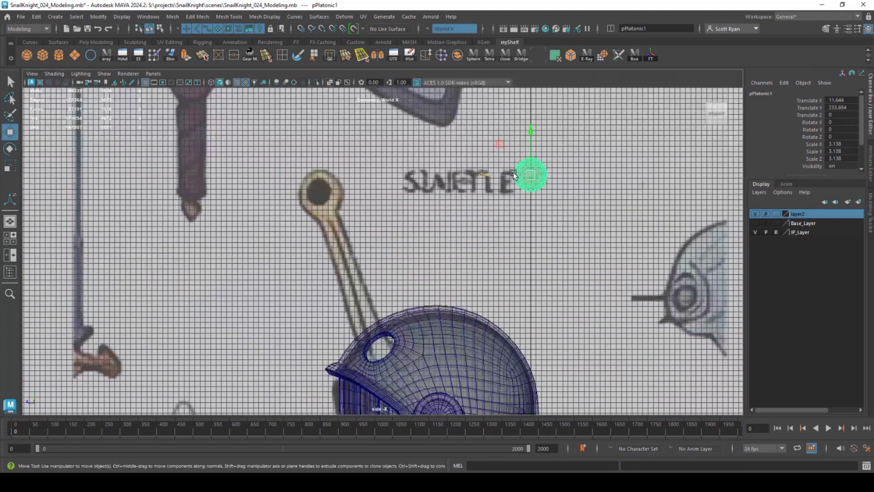
drag(498, 179, 280, 180)
scroll(417, 263, up, 3)
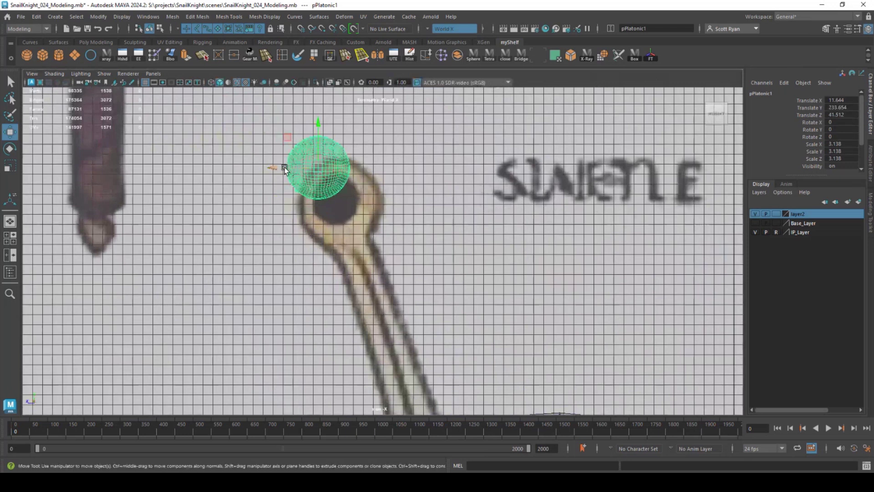
drag(285, 166, 288, 172)
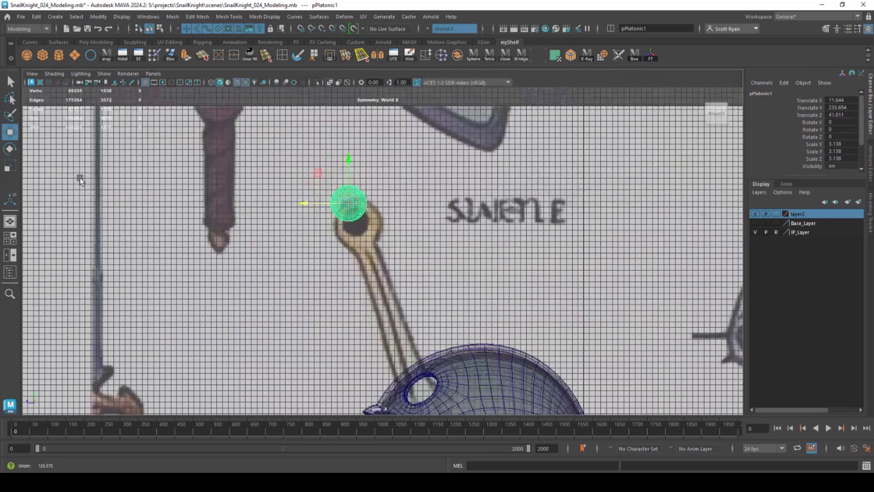
key(space)
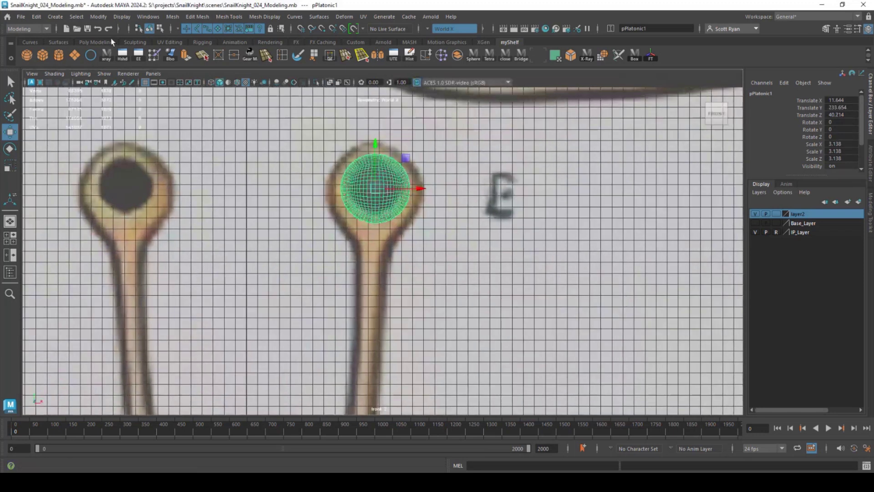
click(174, 18)
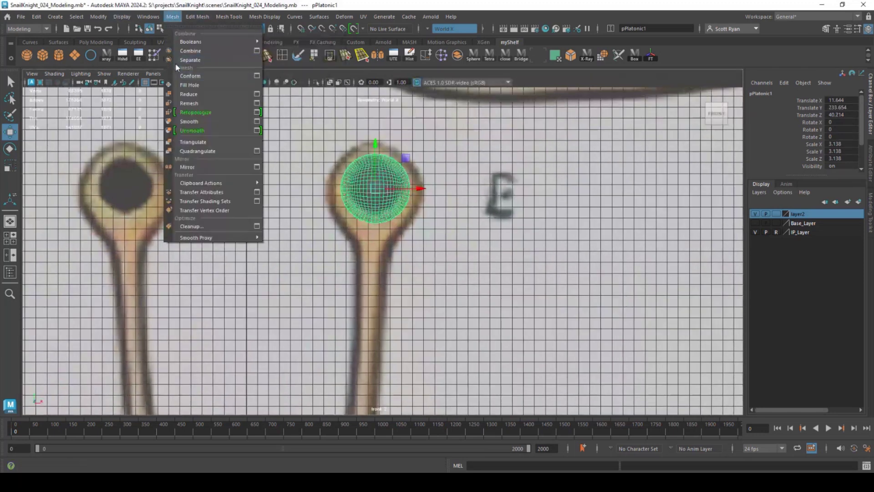
mouse_move(223, 18)
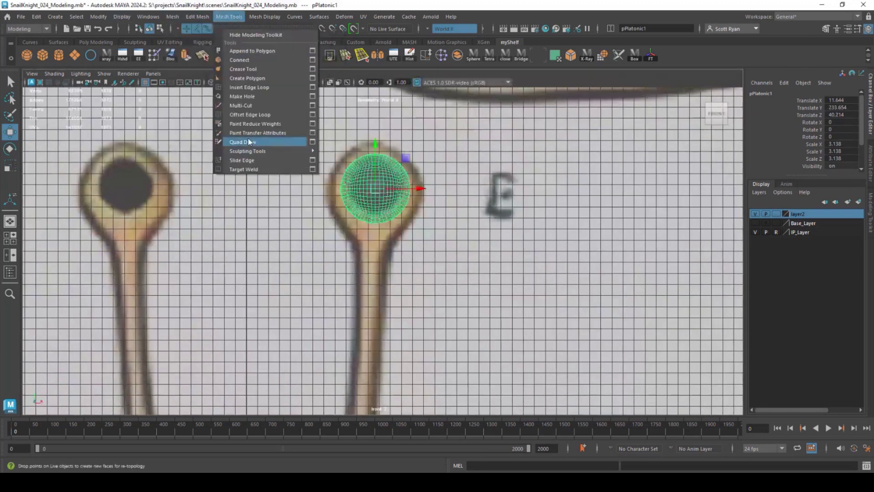
click(293, 142)
click(17, 81)
click(363, 184)
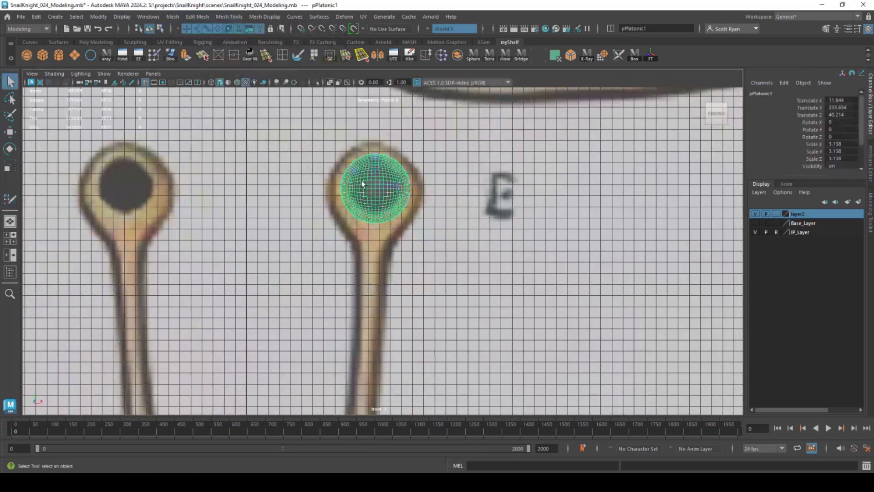
Step: Draw an eight-sided polygon around the drawn pupil of the eye with the Create Polygon tool
click(230, 17)
click(254, 77)
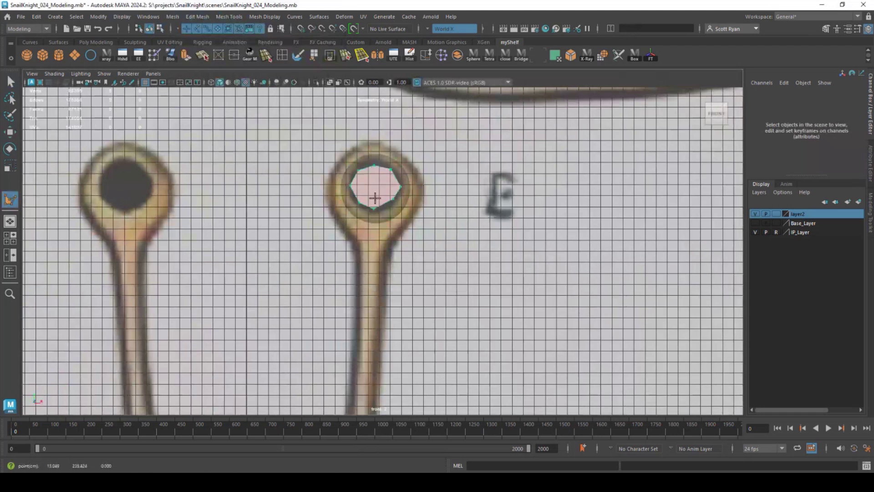
key(Return)
Step: Move the eight-sided polygon forward to about Z 44.3, in front of the eyeball sphere
key(space)
key(space)
alt+drag(494, 193, 391, 192)
right_click(341, 188)
right_drag(339, 192, 341, 214)
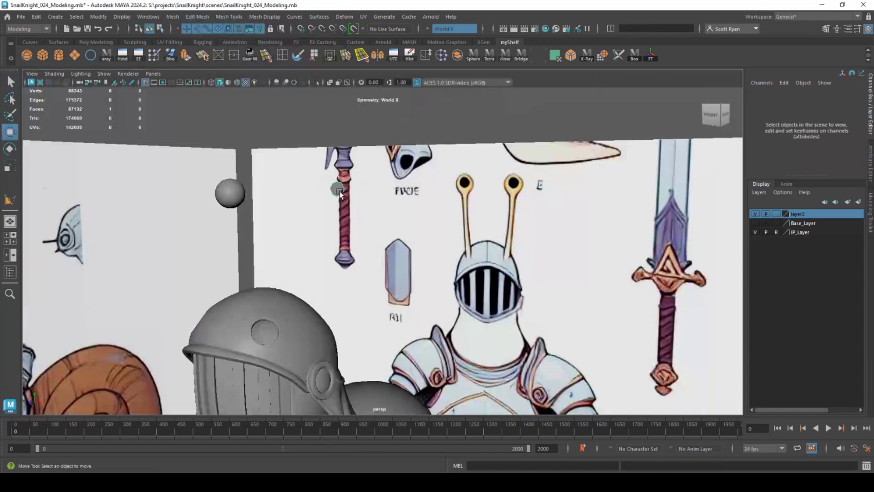
click(337, 189)
drag(300, 190, 193, 205)
Step: Adjust the corner vertices of the eight-sided polygon in the front view to even out its outline
key(space)
key(space)
mouse_move(387, 223)
alt+right_down()
mouse_move(404, 235)
mouse_move(385, 235)
alt+right_up()
drag(402, 233, 439, 256)
drag(421, 237, 422, 245)
click(414, 161)
drag(414, 160, 420, 166)
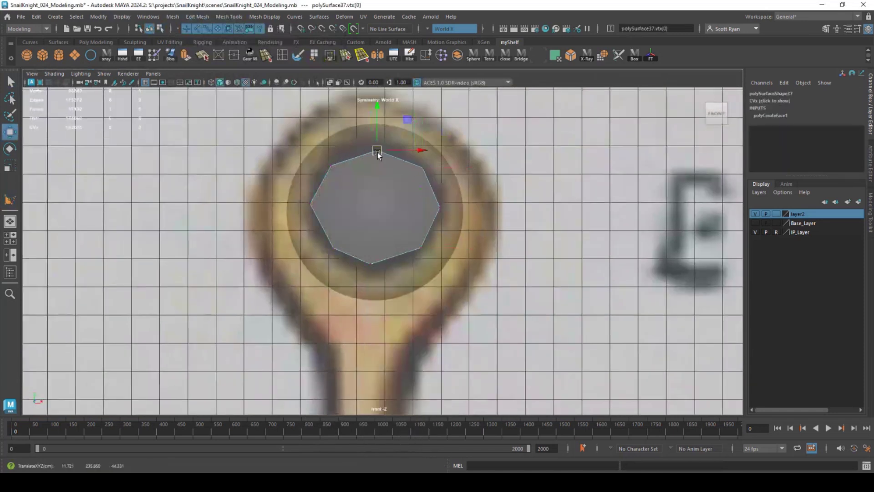
key(ctrl+z)
click(422, 247)
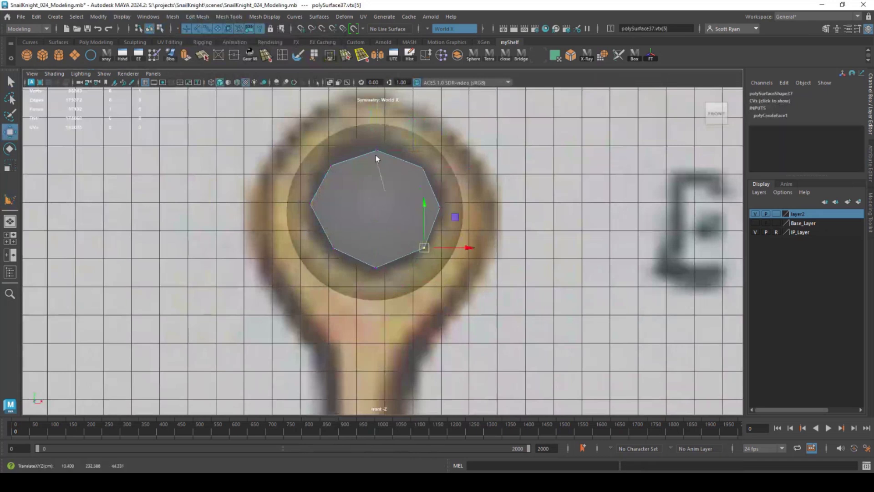
Step: Extrude all border edges of the polygon outward with symmetry off, forming a band around it
right_drag(376, 155, 374, 155)
double_click(341, 167)
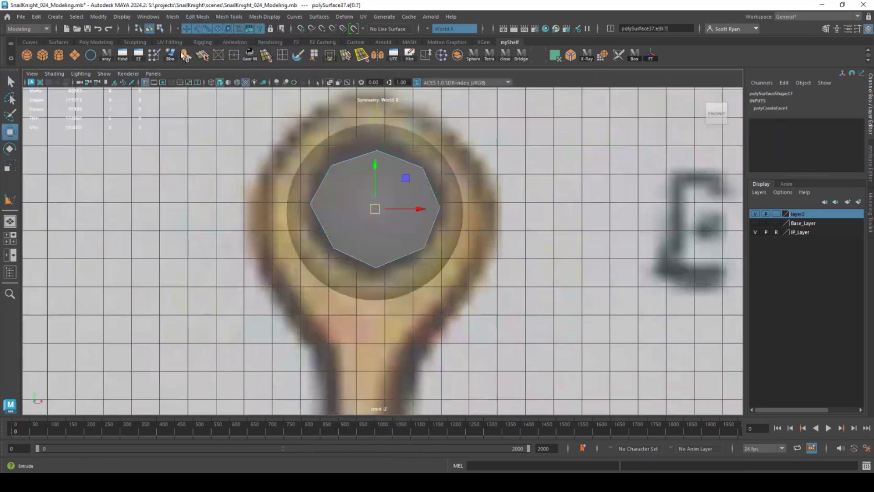
click(185, 55)
click(429, 28)
click(438, 33)
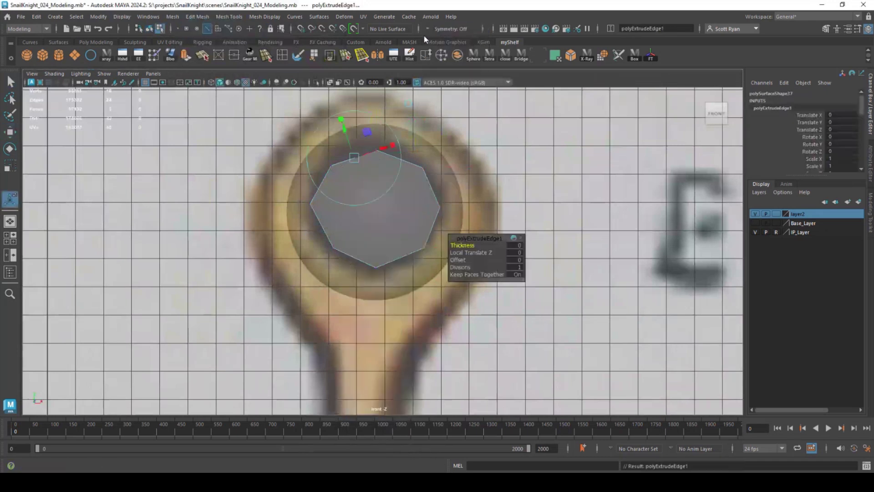
drag(345, 133, 335, 115)
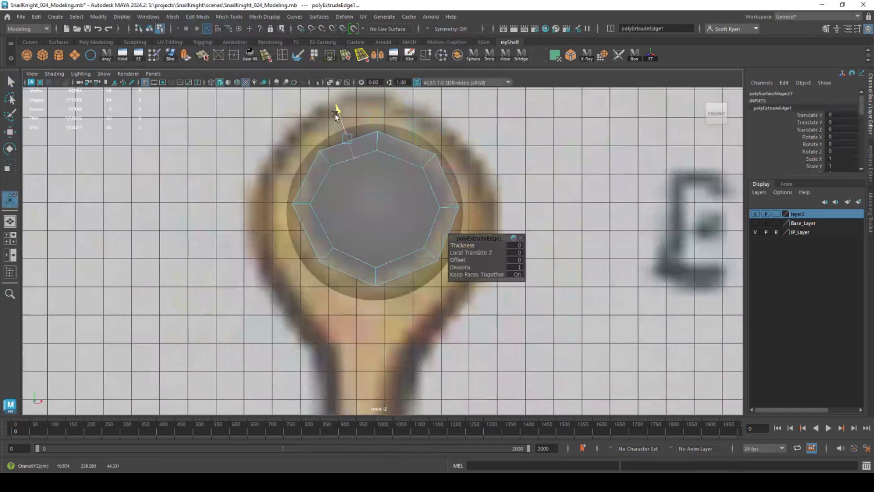
Step: Delete the polygon's central face, leaving only the eight-segment eyelid ring
right_drag(357, 212, 359, 234)
click(373, 217)
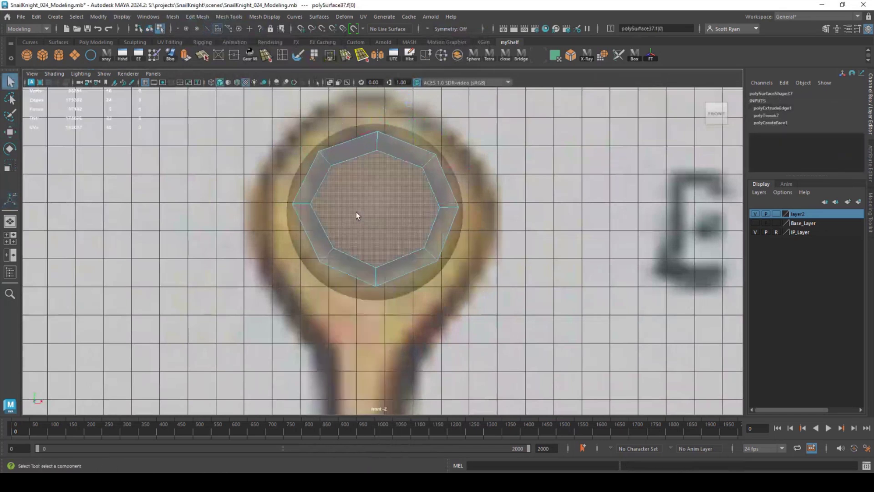
key(Delete)
right_drag(382, 146, 402, 130)
Step: Select all vertices of the eyelid ring and move them back along Z against the eyeball
key(space)
key(space)
key(f)
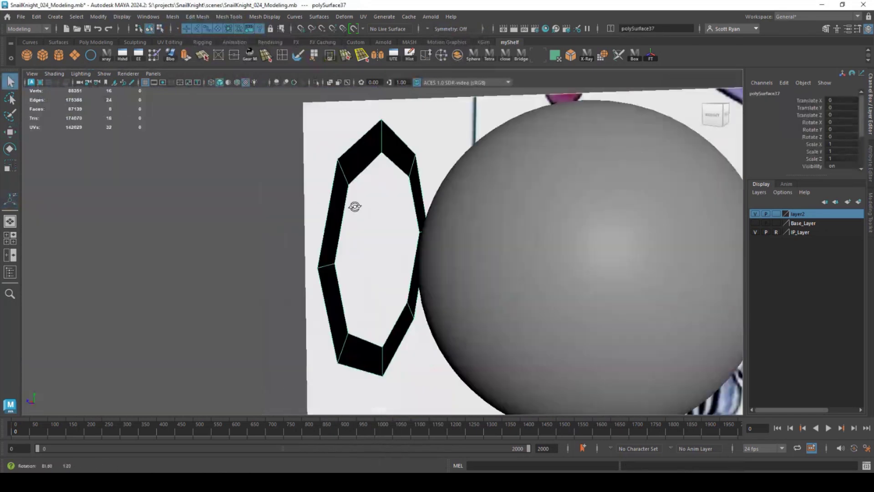
alt+drag(353, 205, 409, 146)
right_drag(408, 146, 369, 145)
drag(259, 119, 523, 367)
key(w)
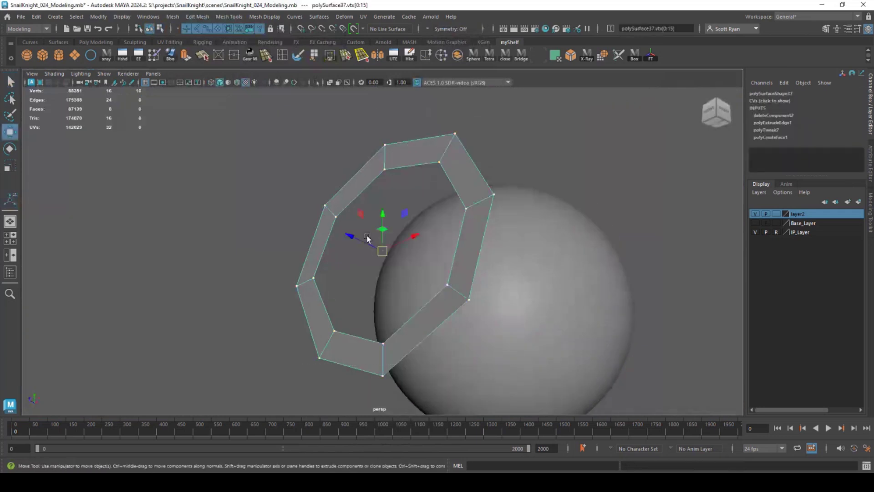
drag(359, 240, 518, 275)
Step: Shift the first inner and outer vertex pairs around the ring along Z to follow the eyeball's curvature
drag(336, 247, 390, 318)
alt+drag(528, 330, 490, 296)
drag(414, 302, 406, 302)
alt+drag(537, 314, 424, 285)
drag(515, 232, 574, 291)
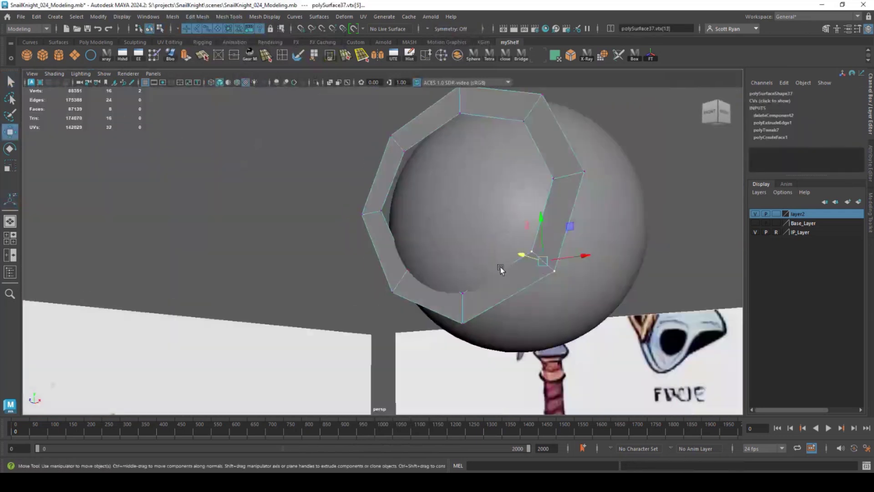
drag(504, 267, 524, 255)
drag(548, 160, 597, 191)
drag(548, 163, 550, 164)
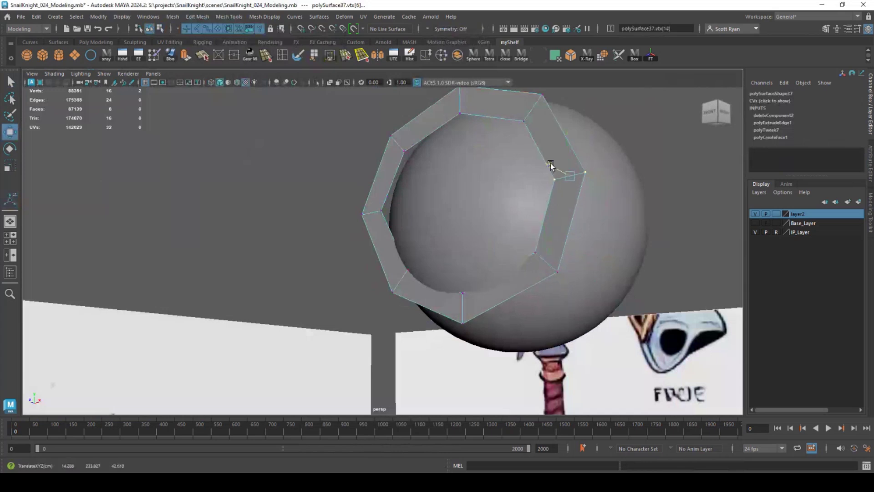
Step: Adjust the depth of the remaining vertex pairs along the ring's top and opposite side to fit the eyeball
alt+drag(547, 222, 506, 230)
drag(506, 168, 567, 220)
alt+drag(567, 220, 486, 192)
alt+drag(486, 192, 565, 201)
drag(405, 119, 444, 180)
alt+drag(443, 179, 498, 173)
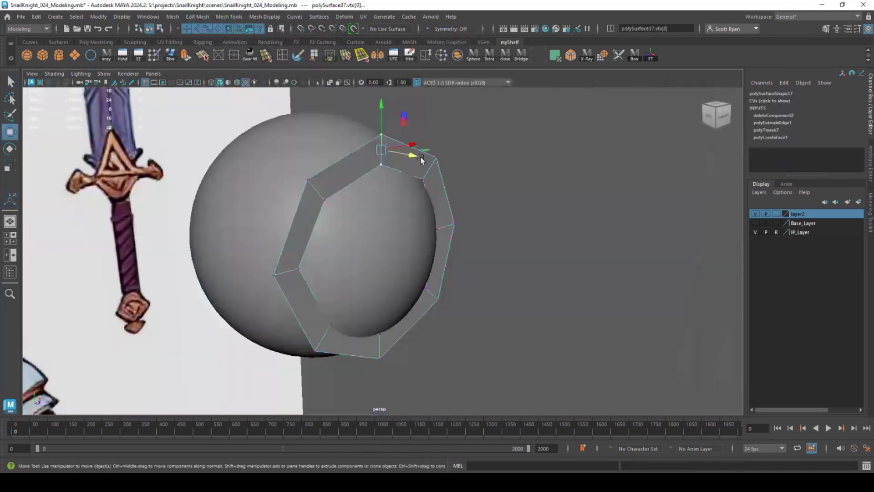
drag(406, 154, 406, 153)
drag(263, 162, 346, 237)
drag(341, 195, 333, 194)
drag(252, 246, 278, 282)
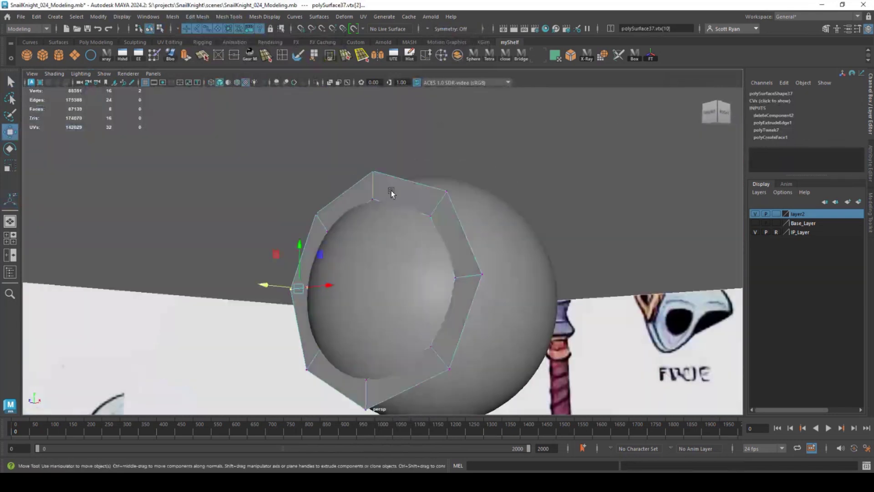
Step: Split the ring's edge ring to add an edge loop midway between its inner and outer borders
right_drag(390, 191, 389, 175)
double_click(386, 177)
alt+drag(336, 264, 464, 309)
right_drag(353, 177, 393, 164)
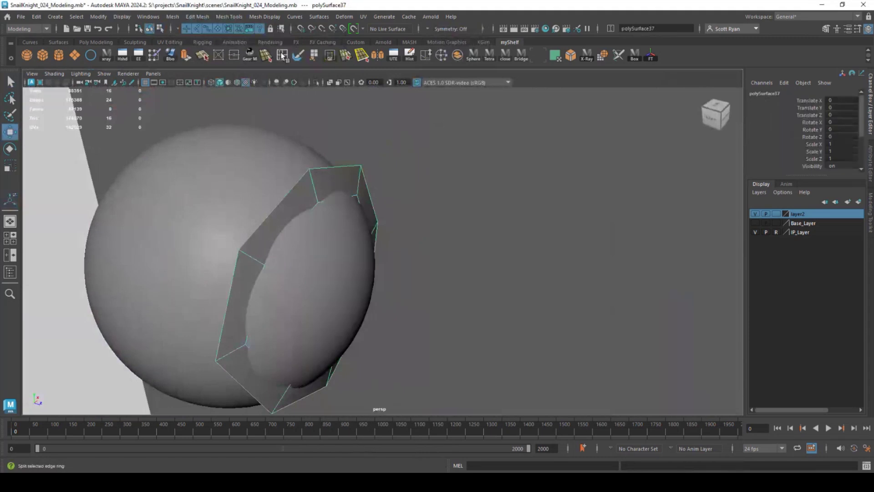
click(282, 55)
click(360, 181)
Step: Pull the upper and upper side edges of the middle loop forward along Z to raise the eyelid
alt+drag(398, 210, 489, 241)
key(w)
click(310, 120)
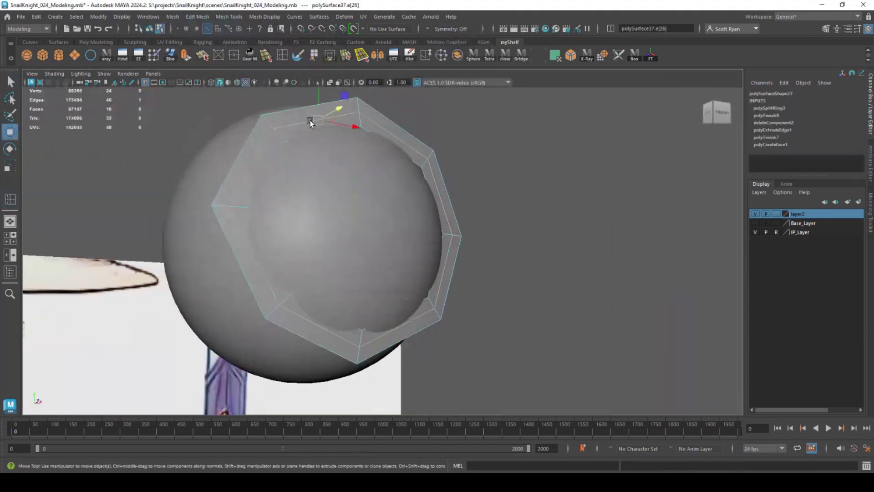
shift+click(408, 144)
alt+drag(324, 214, 386, 230)
alt+middle_drag(387, 230, 333, 285)
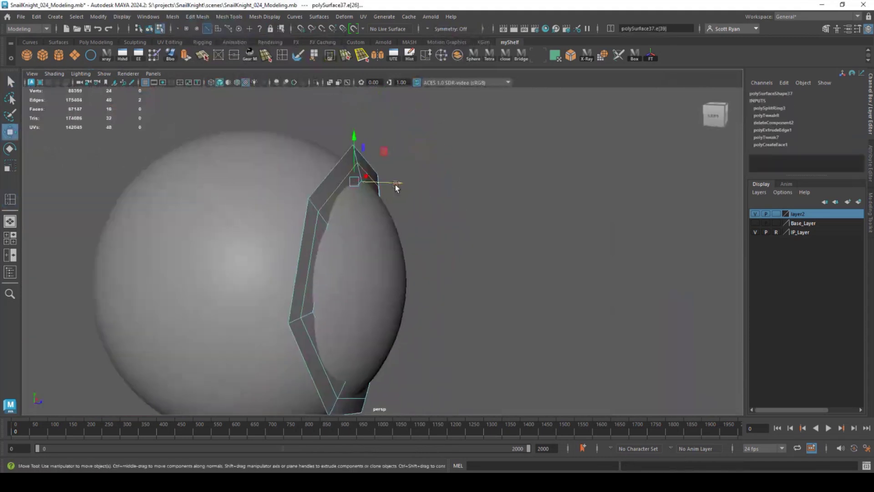
drag(397, 184, 417, 192)
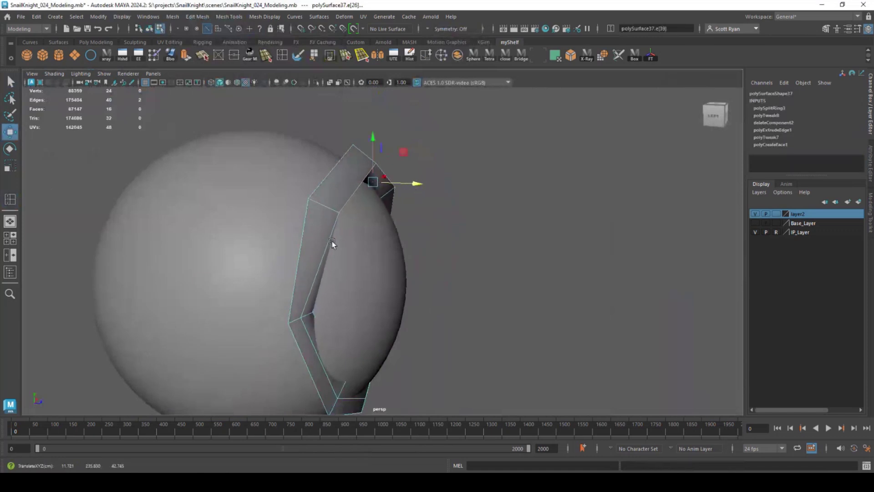
shift+click(329, 245)
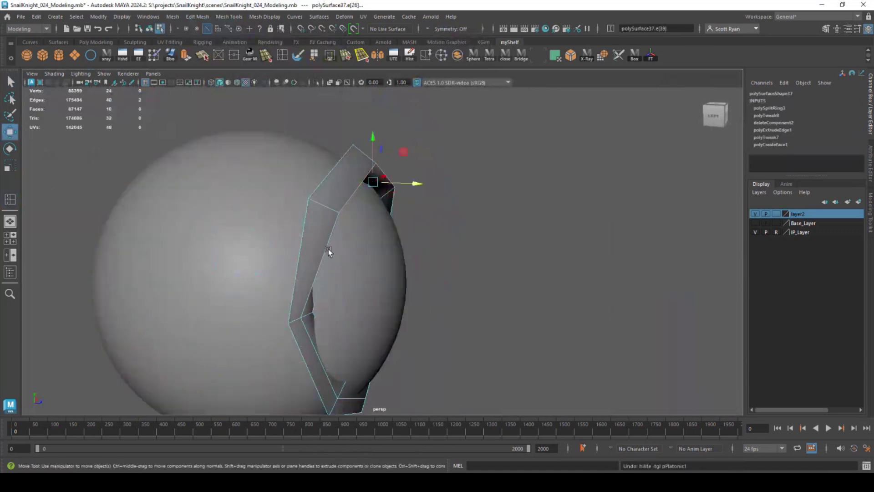
alt+drag(328, 249, 370, 230)
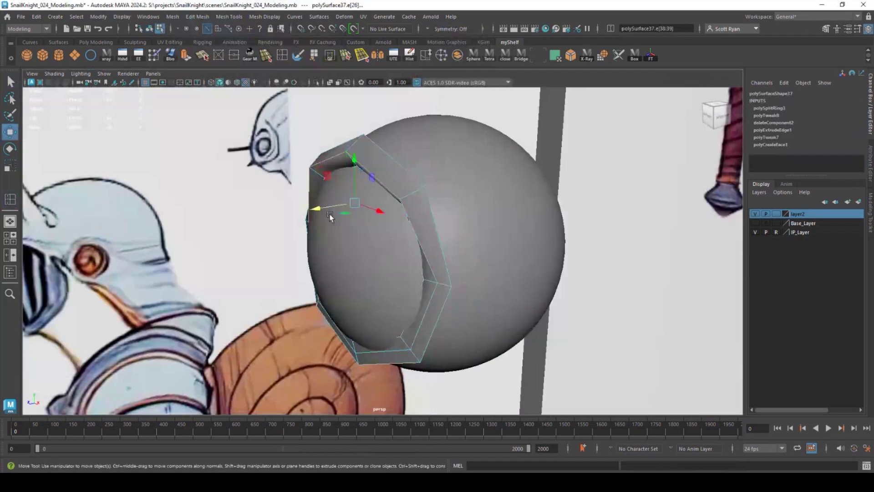
middle_drag(331, 217, 322, 209)
Step: Reposition the middle loop's lower-right vertex to shape the corner of the lower eyelid
alt+drag(424, 293, 502, 238)
scroll(503, 238, up, 2)
right_drag(495, 213, 459, 217)
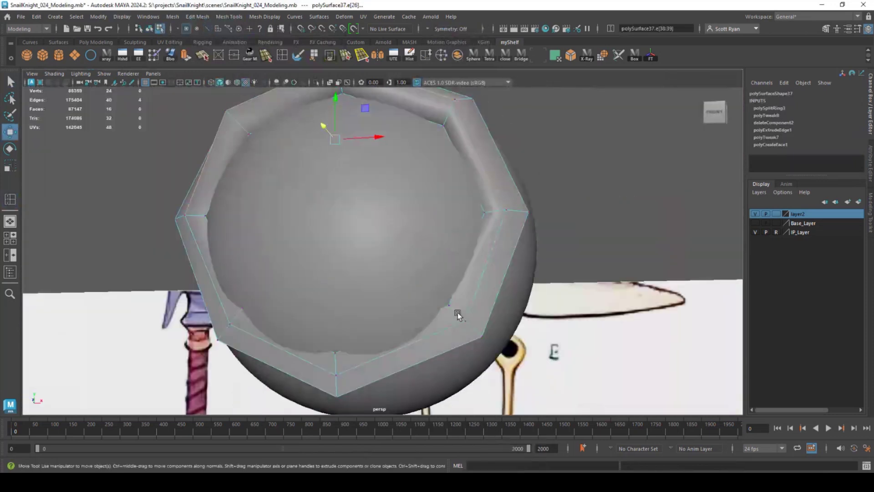
click(462, 319)
drag(466, 322, 387, 351)
alt+right_drag(386, 350, 511, 347)
alt+middle_drag(511, 347, 533, 326)
alt+drag(533, 325, 524, 316)
drag(418, 292, 402, 299)
Step: Reposition the middle loop's bottom and lower-left vertices to continue the lower eyelid's rim
mouse_move(457, 302)
alt+mouse_down()
mouse_move(504, 289)
mouse_move(515, 270)
mouse_move(482, 267)
mouse_move(447, 298)
alt+mouse_up()
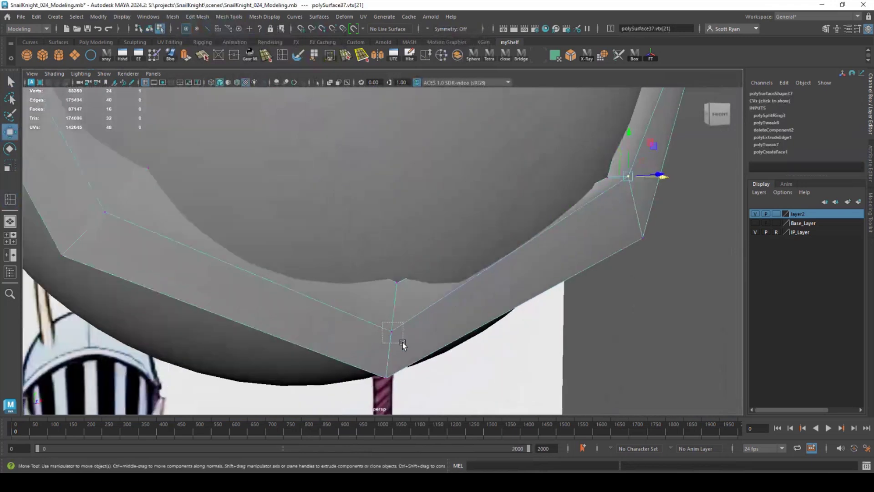
drag(390, 333, 466, 321)
alt+drag(328, 300, 367, 298)
drag(209, 285, 300, 283)
Step: Adjust the middle loop's left and right side vertices along X to even out the eyelid's rim
alt+right_drag(405, 256, 350, 230)
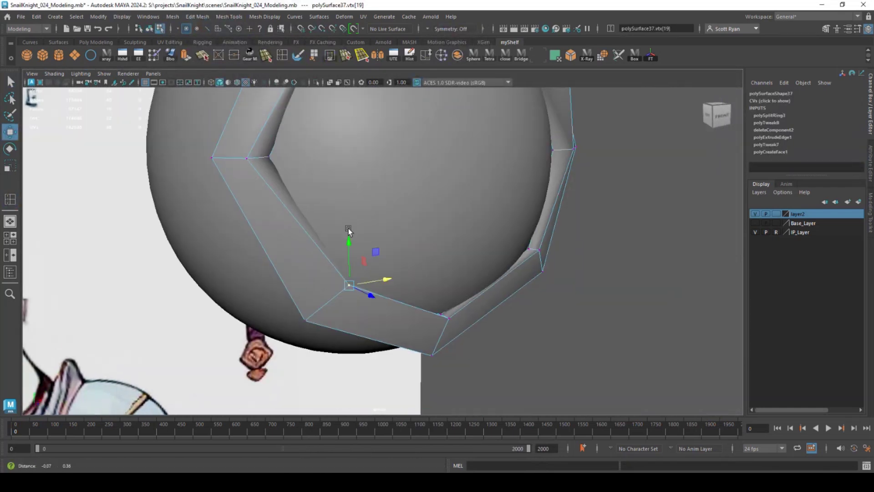
mouse_move(350, 230)
alt+mouse_down()
mouse_move(257, 235)
mouse_move(273, 216)
alt+mouse_up()
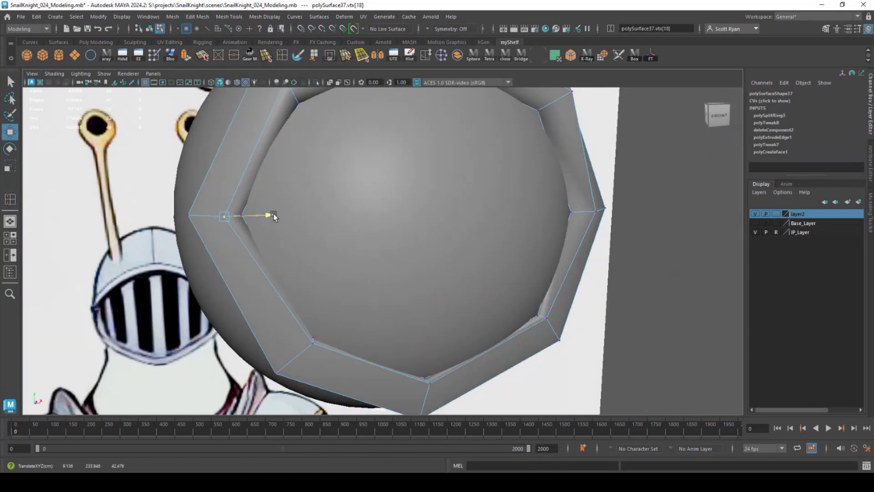
drag(609, 215, 629, 212)
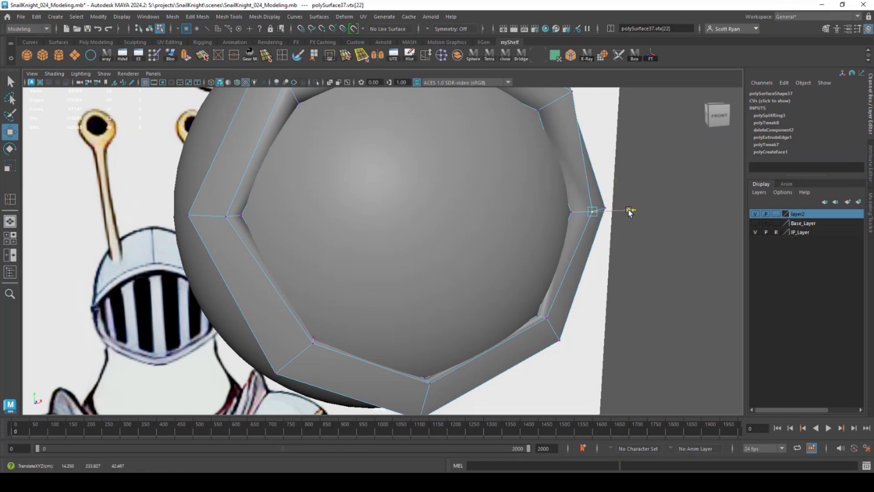
scroll(566, 258, down, 5)
alt+drag(430, 238, 445, 323)
scroll(447, 297, up, 4)
right_drag(307, 136, 312, 116)
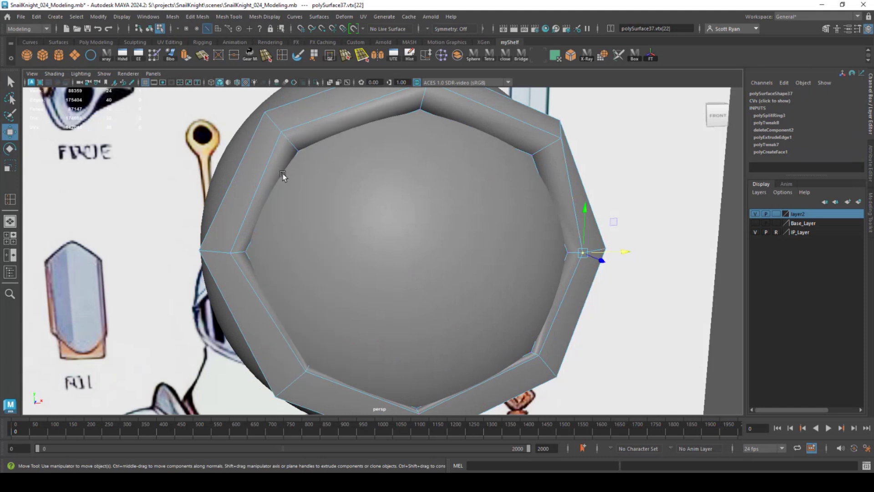
Step: Extrude the eyelid ring's inner edge loop back through the eyeball and scale it to form the inside of the socket
double_click(288, 169)
alt+drag(289, 170, 431, 252)
click(186, 55)
alt+drag(291, 150, 321, 163)
key(w)
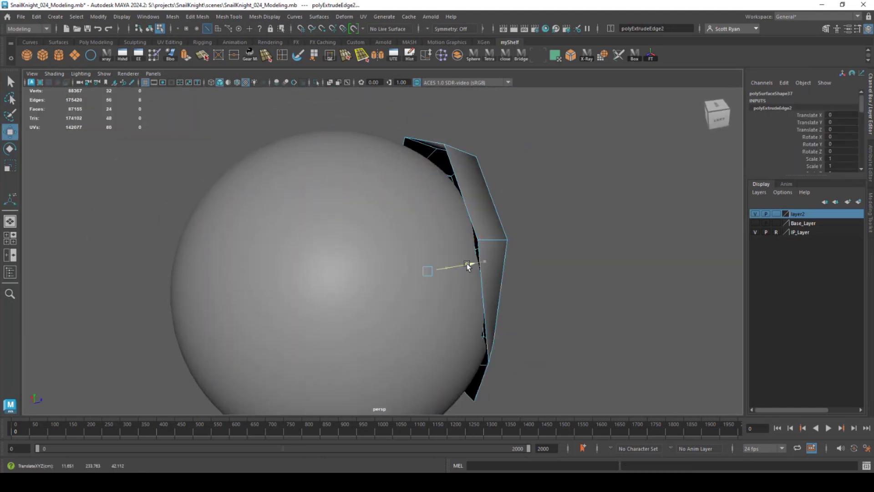
alt+drag(466, 263, 403, 206)
key(r)
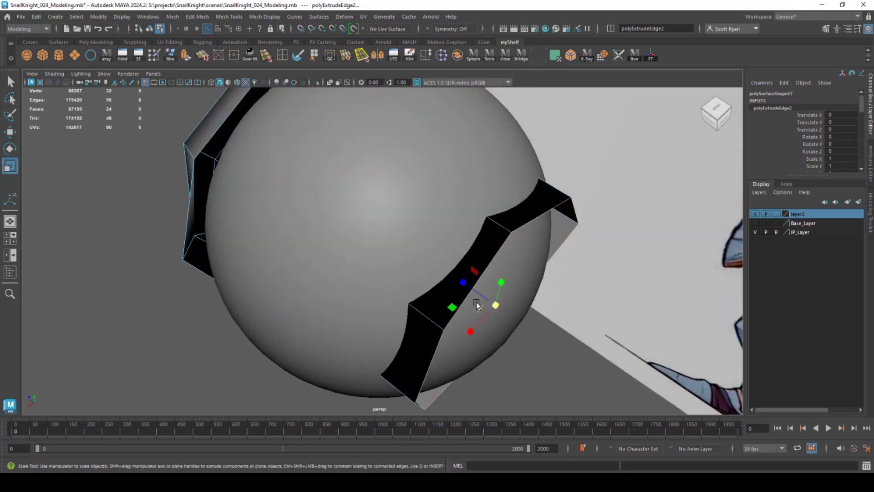
alt+drag(526, 323, 337, 273)
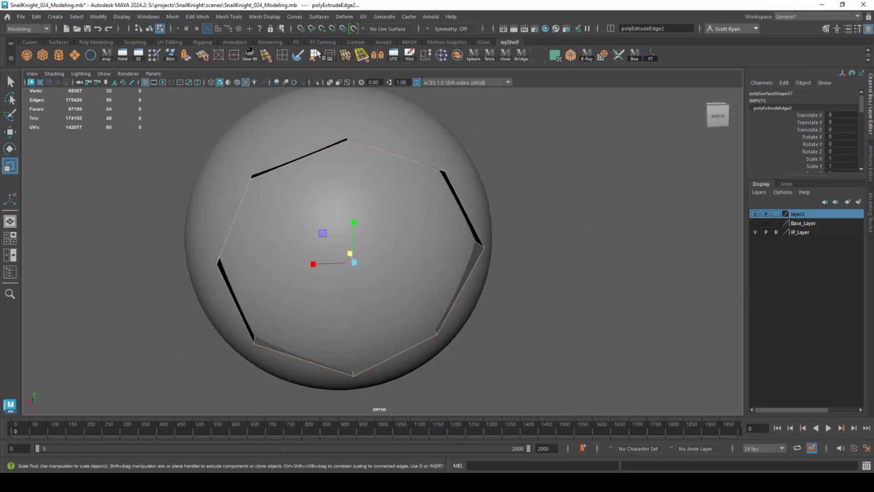
Step: Cap the socket's back opening with two appended polygons, one between the edges on each side
click(314, 55)
click(299, 157)
click(281, 353)
key(Return)
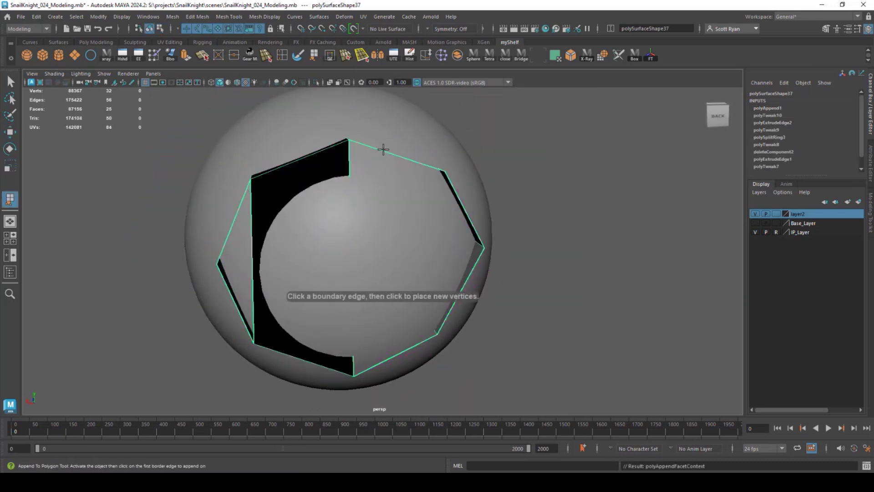
click(382, 149)
click(393, 356)
key(Return)
Step: Insert an edge loop across the back cap and merge its end vertices with the rim's side vertices
click(283, 56)
click(252, 261)
alt+drag(255, 264, 332, 296)
alt+right_drag(332, 296, 344, 313)
key(w)
right_drag(324, 213, 285, 214)
click(322, 337)
drag(323, 337, 291, 354)
alt+drag(510, 291, 512, 265)
click(462, 276)
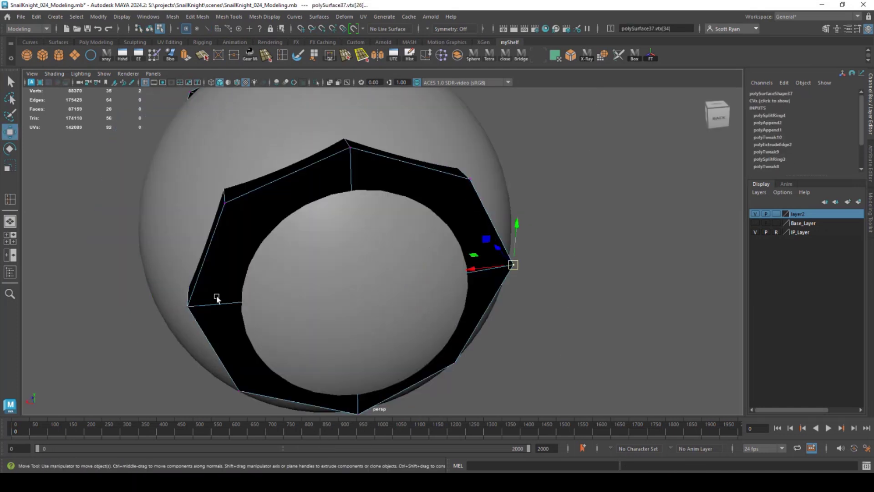
click(233, 57)
Step: Insert an edge loop around the socket's inner wall, scale it out around the eyeball and circularize it
alt+drag(310, 191, 373, 202)
click(282, 55)
click(398, 271)
key(r)
drag(302, 262, 266, 295)
drag(299, 248, 304, 248)
click(197, 17)
click(205, 64)
Step: Scale and circularize the rim loop of the socket's back cap
alt+drag(278, 160, 355, 154)
key(w)
alt+drag(311, 202, 305, 302)
key(r)
click(332, 339)
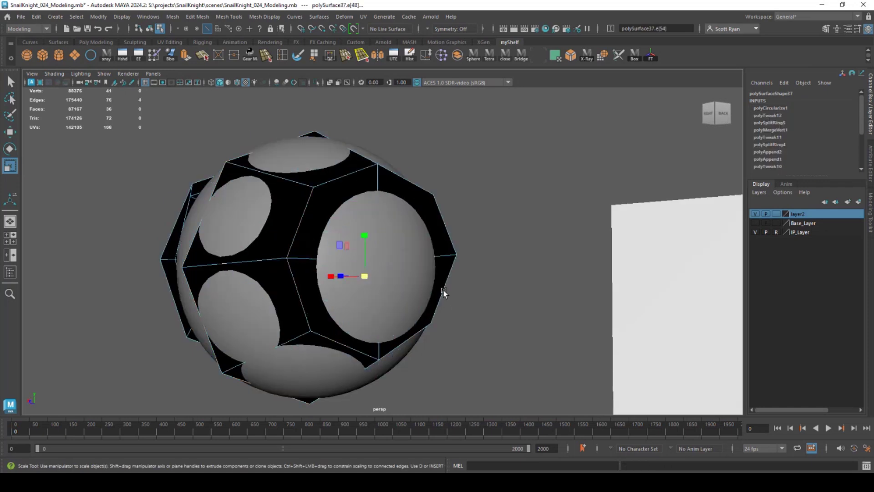
click(198, 16)
click(209, 64)
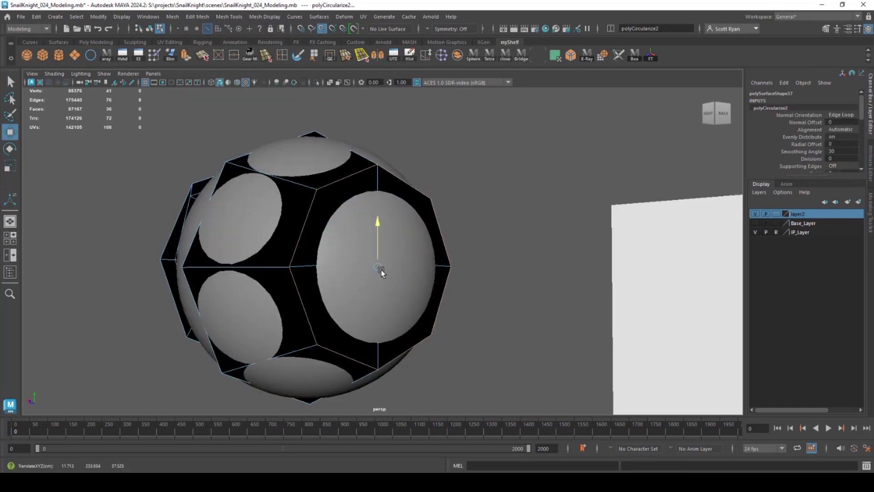
Step: Reposition the back cap's centre vertex and neighbouring edges to round off the rear of the socket
right_drag(514, 218, 499, 217)
click(377, 266)
mouse_move(385, 273)
alt+mouse_down()
mouse_move(456, 287)
mouse_move(449, 294)
mouse_move(469, 310)
mouse_move(388, 278)
alt+mouse_up()
alt+drag(360, 283, 439, 287)
right_drag(448, 211, 451, 182)
click(451, 188)
alt+drag(451, 189, 373, 197)
shift+click(367, 228)
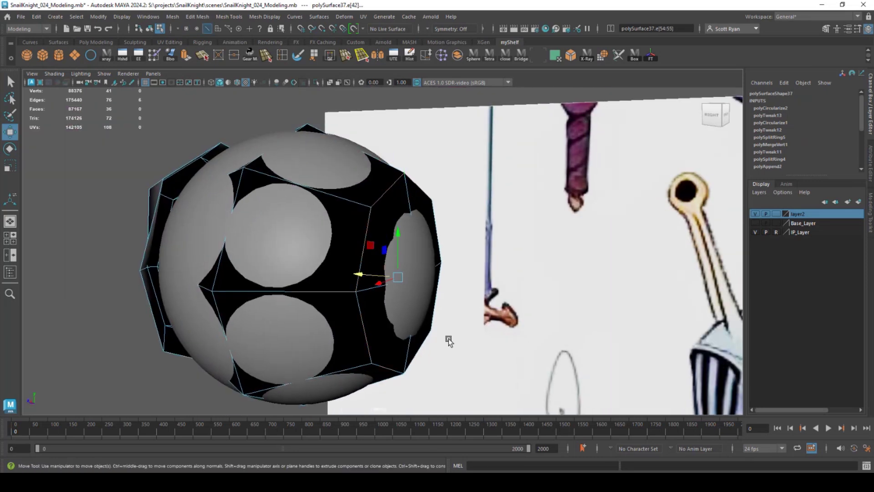
Step: Extrude the eyelid's outer edge loop outward with a Local Translate Z of 0.299
mouse_move(449, 338)
alt+mouse_down()
mouse_move(390, 293)
mouse_move(455, 255)
mouse_move(345, 181)
mouse_move(369, 222)
alt+mouse_up()
key(ctrl+e)
alt+drag(381, 156, 296, 205)
key(space)
key(space)
drag(350, 124, 342, 110)
key(space)
key(space)
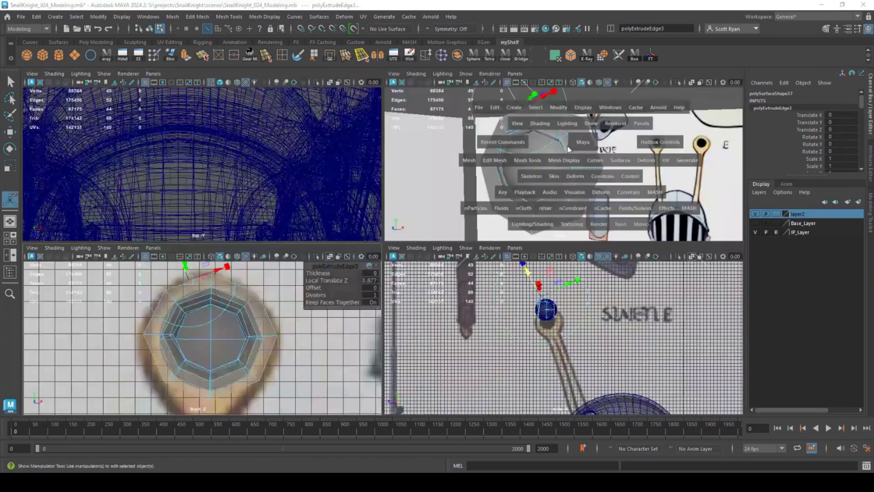
drag(439, 126, 430, 142)
alt+drag(477, 169, 514, 169)
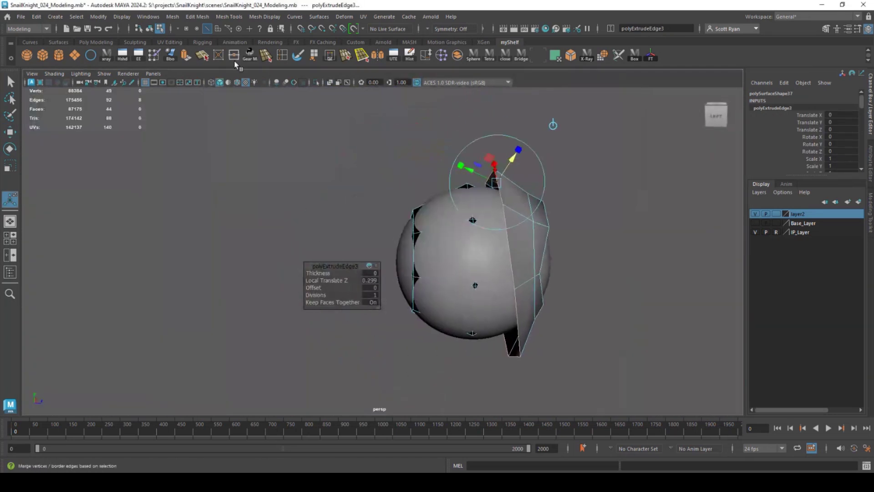
Step: Extrude the eyelid's outer rim again and pull it back along Z past the rear of the eyeball
key(w)
drag(547, 268, 296, 259)
scroll(478, 268, down, 6)
scroll(465, 271, up, 3)
alt+drag(464, 271, 636, 246)
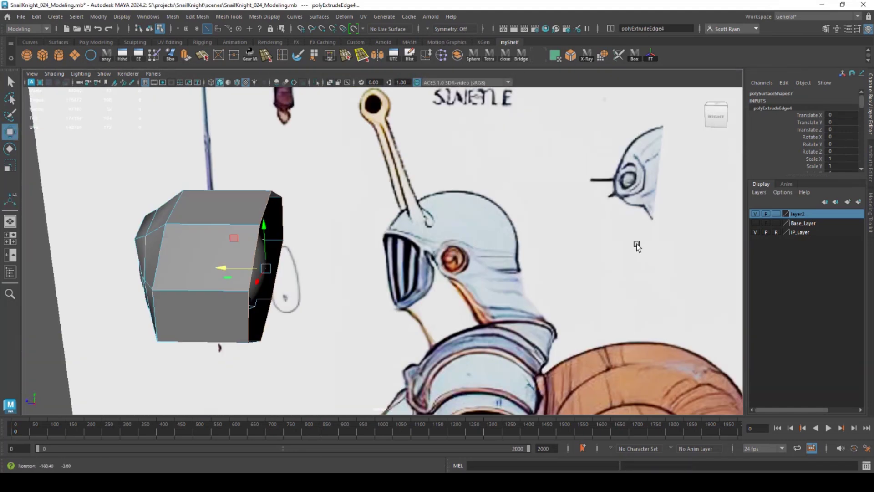
key(space)
key(space)
alt+middle_drag(442, 246, 484, 260)
alt+right_drag(484, 261, 515, 324)
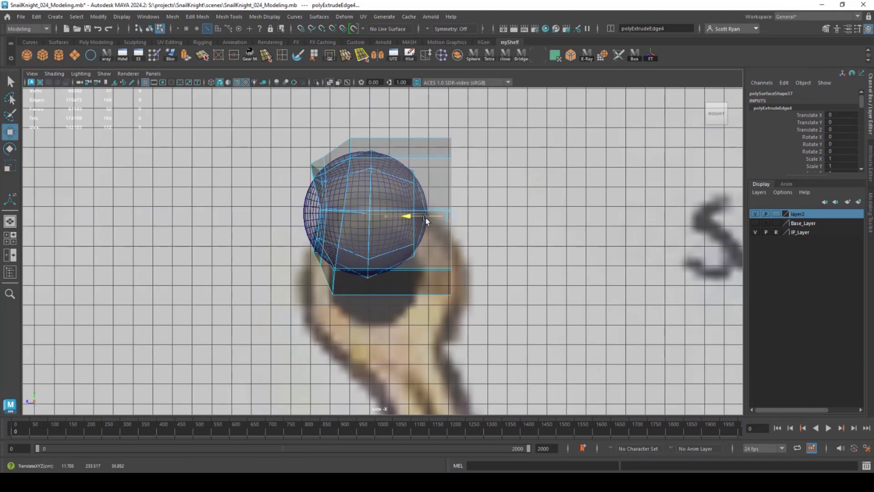
Step: Add an edge loop around the outer shell, scale it outward and scale the rear rim vertices inward
right_drag(391, 177, 453, 230)
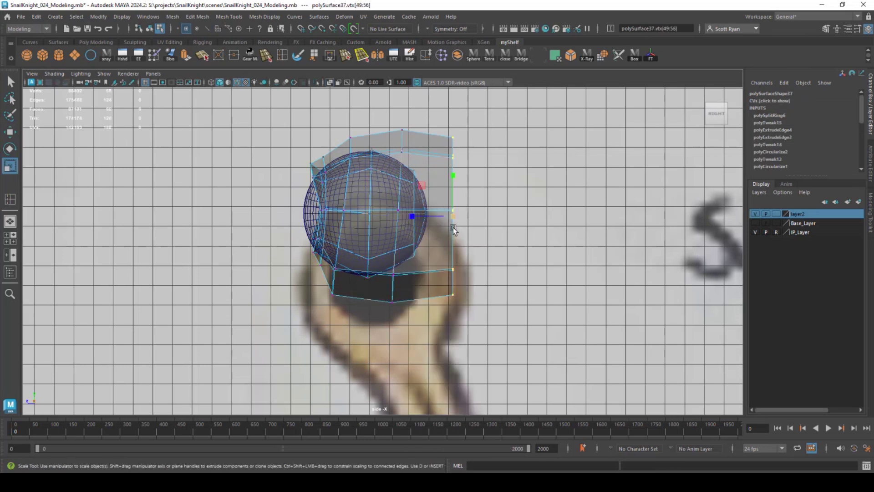
key(space)
key(space)
Step: Close the outer shell's rear opening with two appended polygons
alt+drag(495, 210, 255, 257)
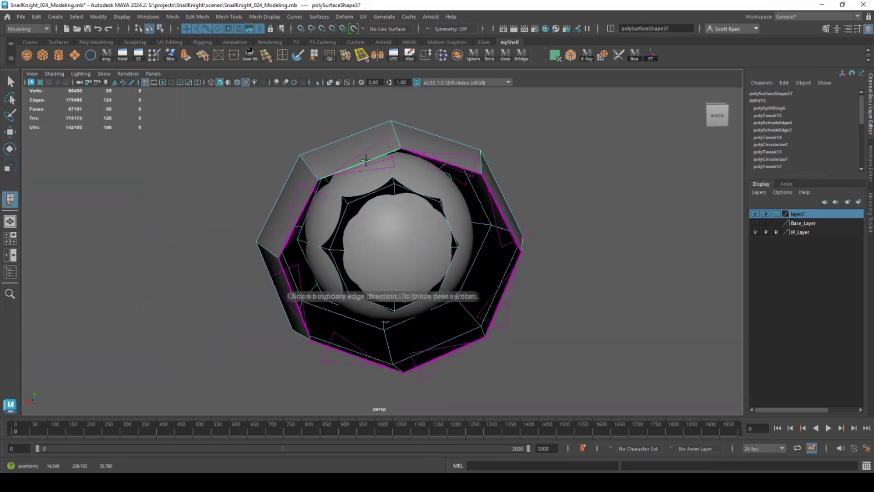
click(327, 346)
key(Return)
click(441, 161)
click(453, 351)
key(Return)
Step: Insert an edge loop across the shell's rear cap and merge its end vertices with the rim's side vertices
click(282, 55)
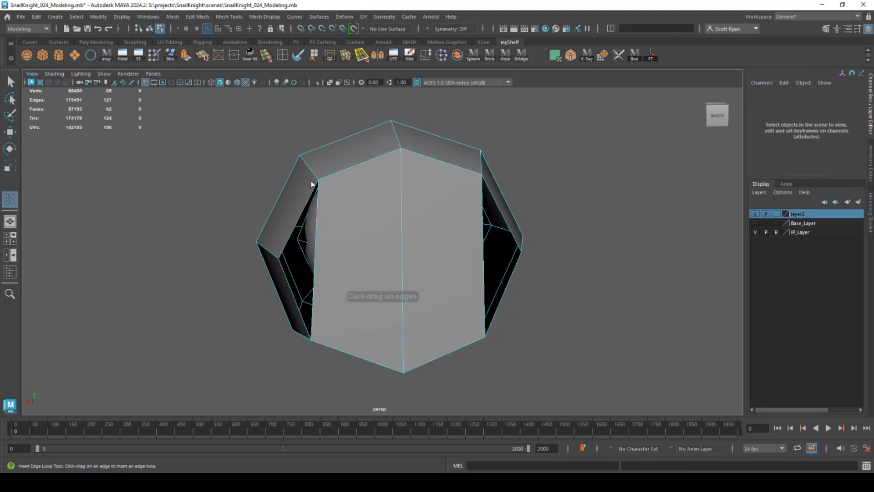
key(w)
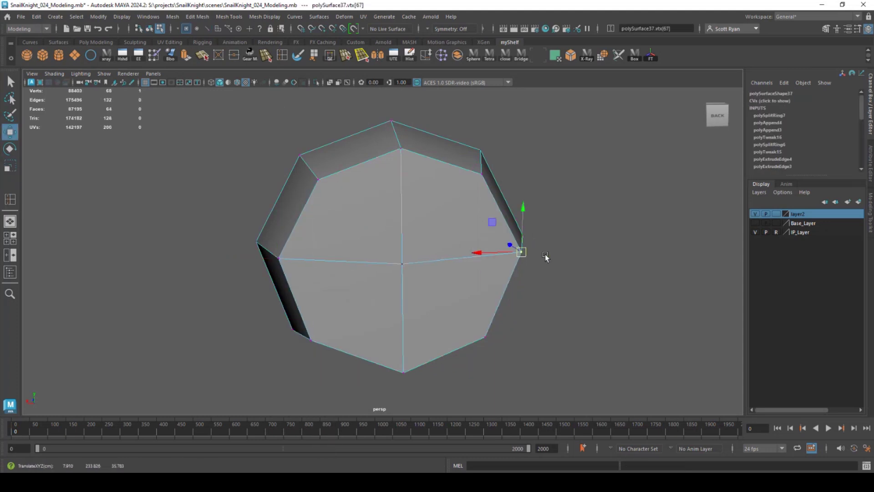
alt+drag(335, 208, 391, 140)
Step: Bevel the shell's outer front edge loop and its rear rim loop, giving the rear bevel a fraction of 0.5 and 2 segments
key(q)
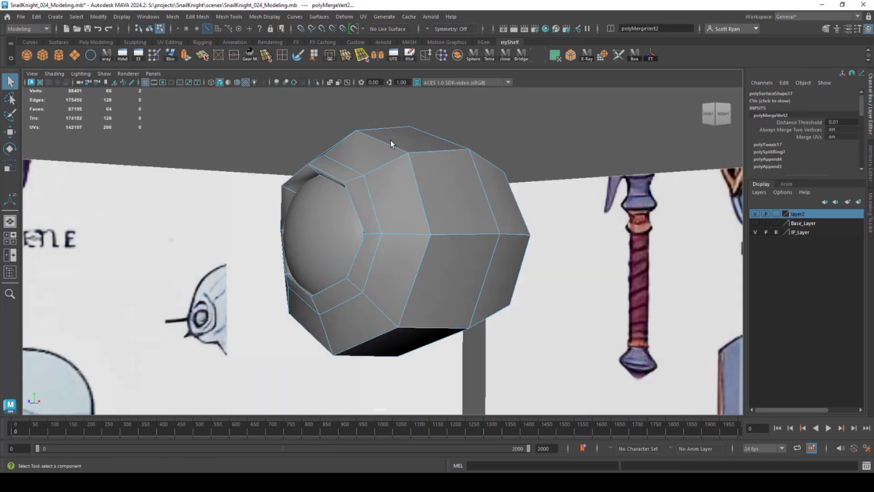
click(197, 16)
click(212, 51)
alt+drag(336, 113, 241, 118)
click(431, 196)
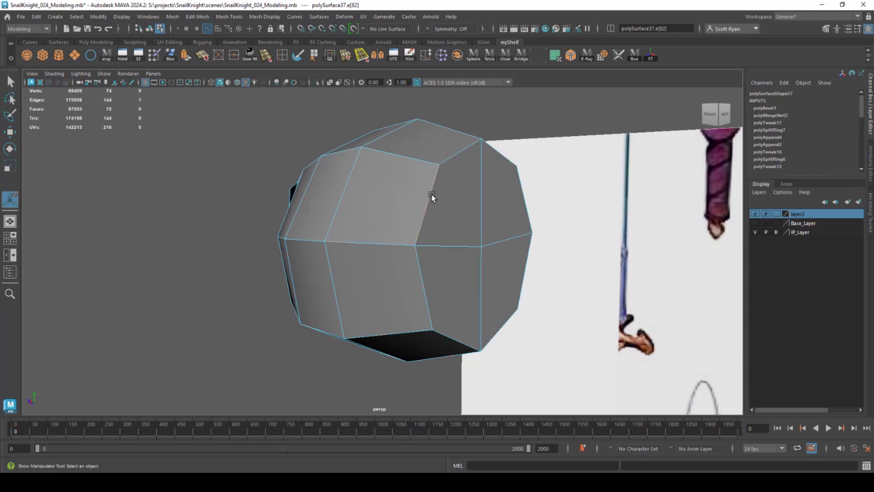
key(ctrl+b)
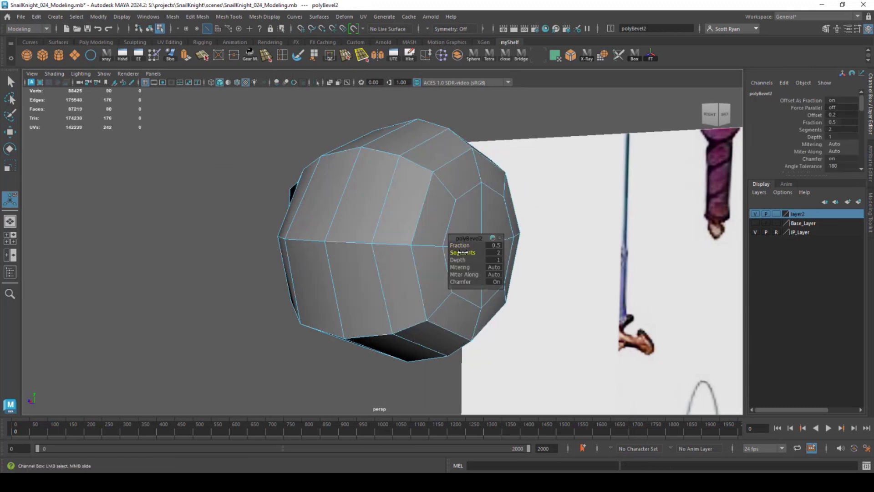
Step: Bevel the edge loop around the eyelid's front rim with a fraction of 0.23 and 2 segments
alt+drag(474, 255, 414, 195)
alt+drag(373, 241, 387, 137)
click(197, 16)
click(209, 50)
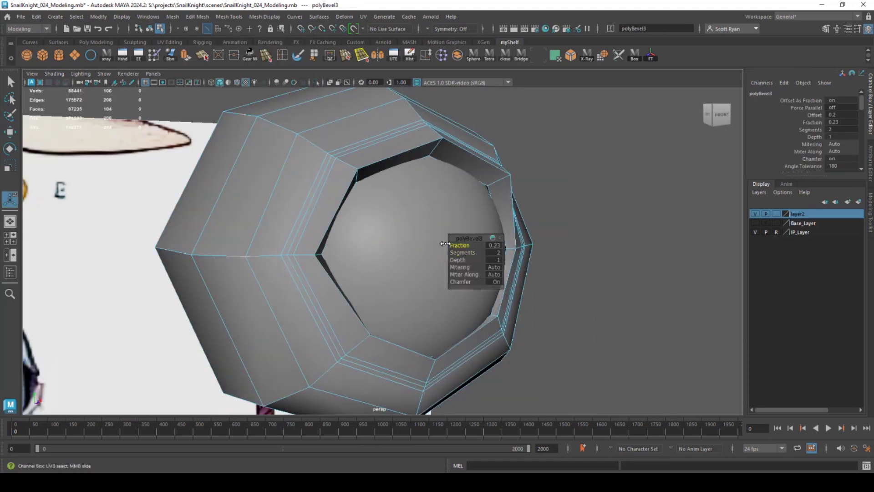
alt+drag(433, 160, 354, 272)
key(q)
key(F11)
click(353, 267)
shift+click(443, 244)
alt+drag(430, 273, 355, 273)
shift+click(409, 218)
alt+drag(410, 227, 403, 295)
alt+middle_drag(403, 295, 324, 369)
Step: Select the vertices around the shell's back centre and flood them with the Sculpt Geometry Tool's Smooth operation
right_drag(386, 213, 340, 214)
click(411, 229)
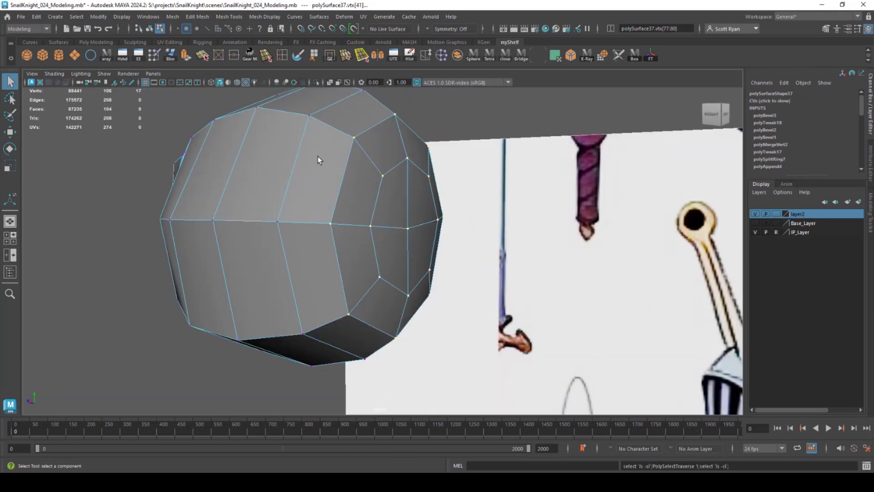
click(319, 17)
click(406, 303)
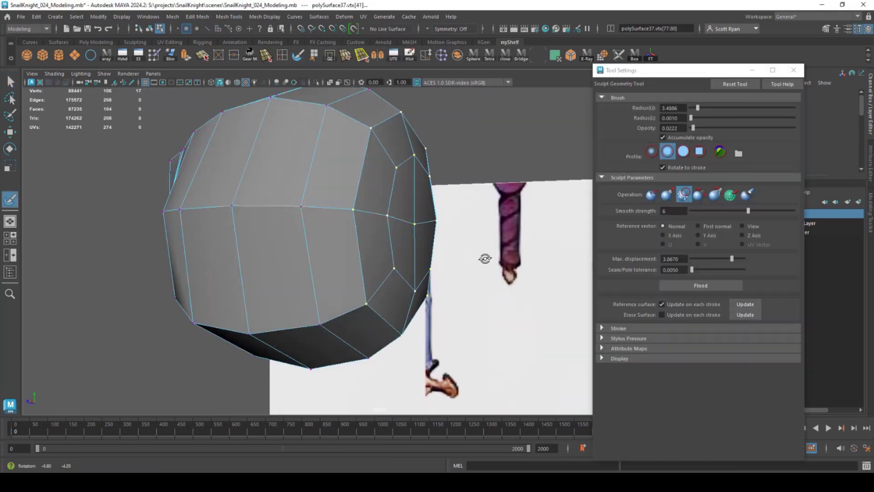
click(619, 328)
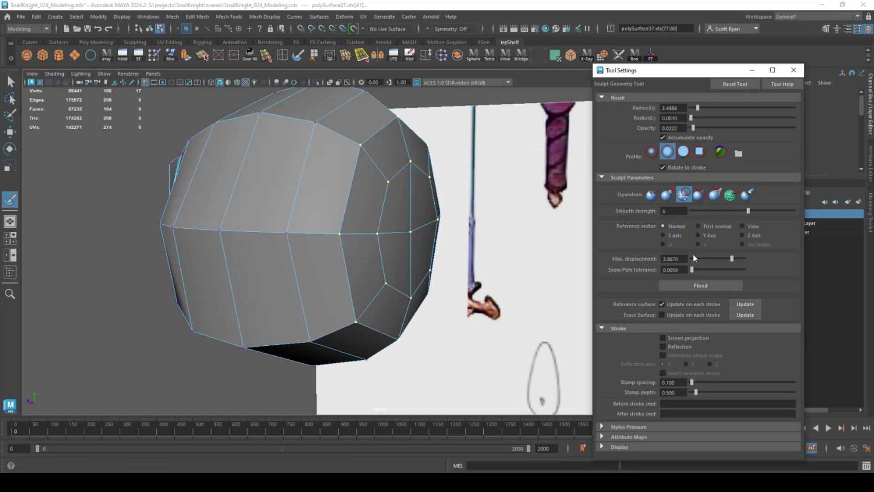
click(690, 288)
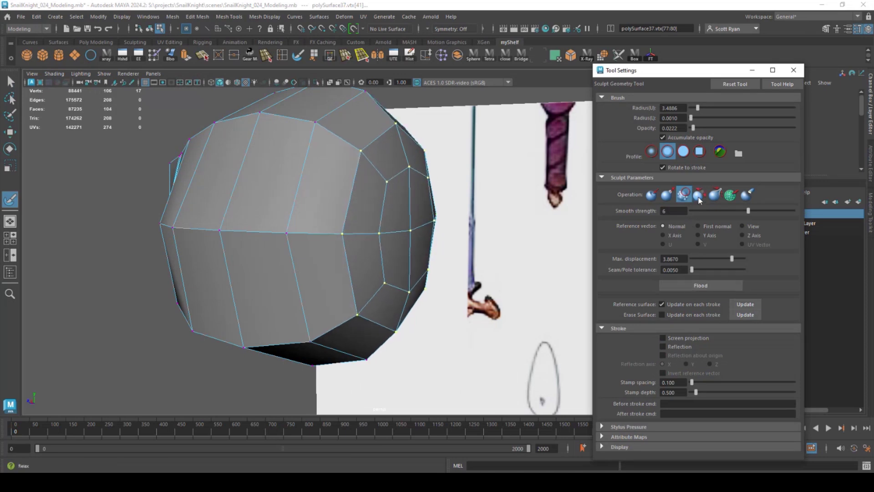
Step: Flood the selected back vertices with the Relax operation, then switch the sculpting operation back to Smooth
click(699, 195)
click(697, 271)
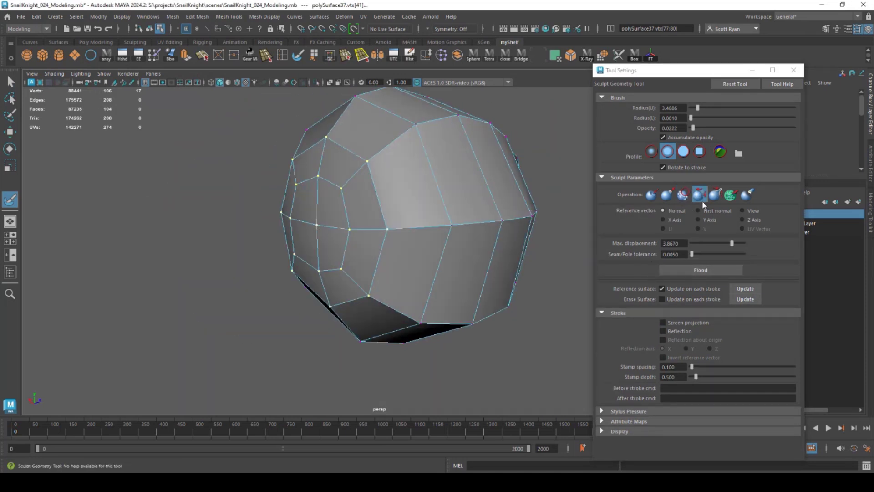
click(683, 194)
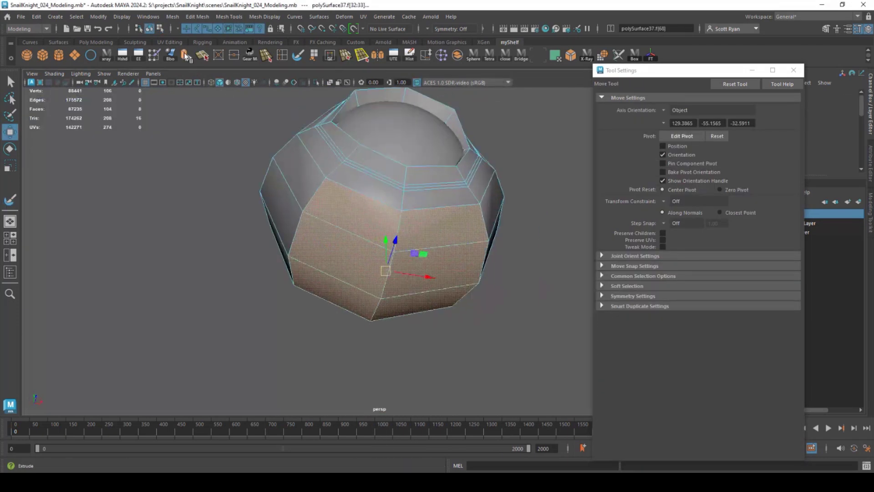
Step: Extrude the selected faces on the shell's underside and circularize them
key(ctrl+e)
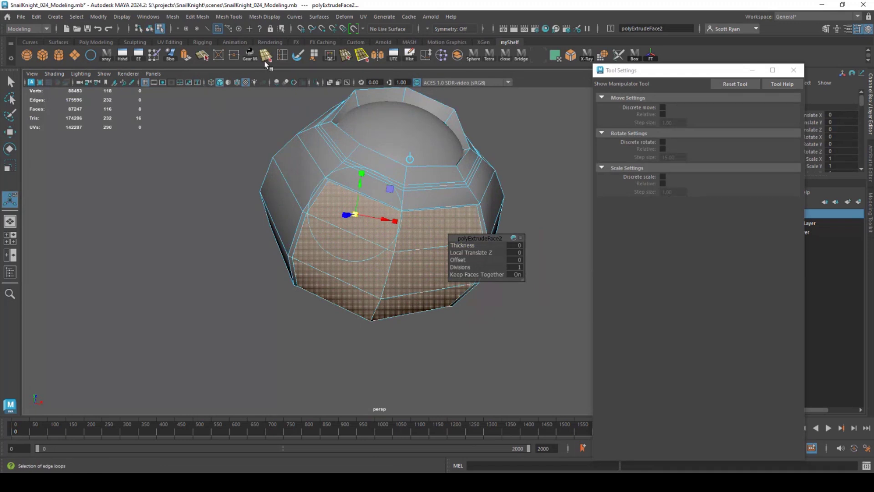
alt+drag(321, 236, 284, 289)
click(197, 16)
click(210, 68)
alt+drag(428, 284, 448, 239)
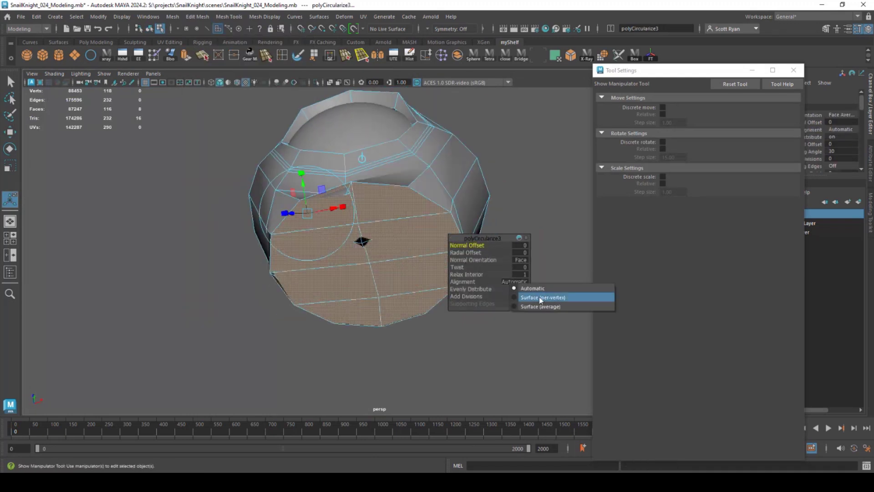
Step: Set the circularized underside's radial offset to -0.86, twist to 4.8 and alignment to Surface (average)
alt+drag(313, 272, 339, 305)
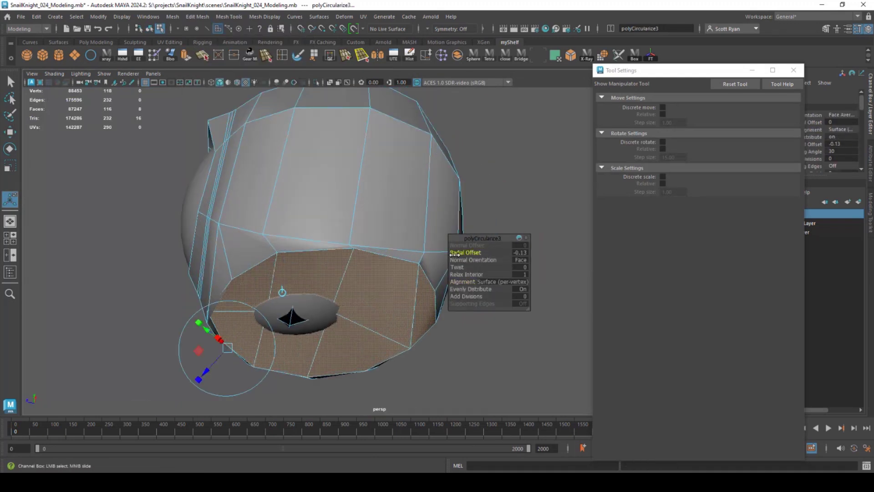
drag(422, 264, 422, 264)
alt+drag(318, 255, 395, 207)
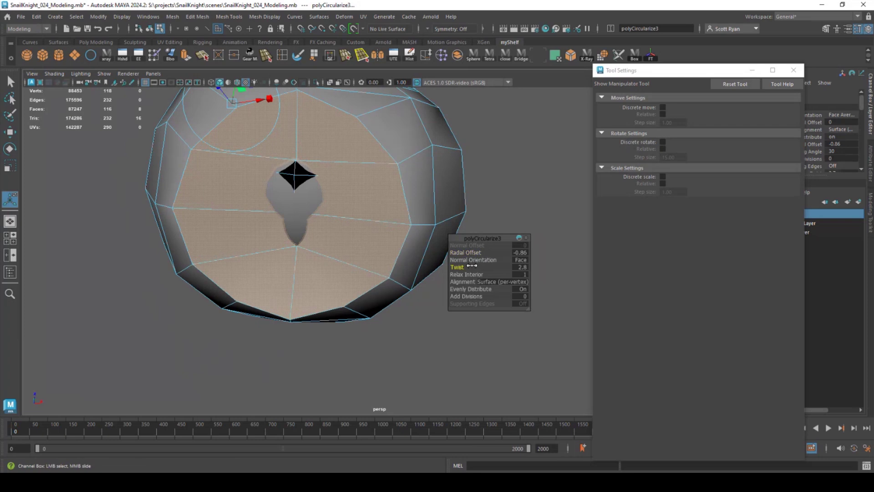
drag(472, 265, 481, 265)
alt+drag(359, 243, 345, 264)
click(538, 308)
alt+drag(300, 237, 194, 205)
scroll(283, 291, up, 3)
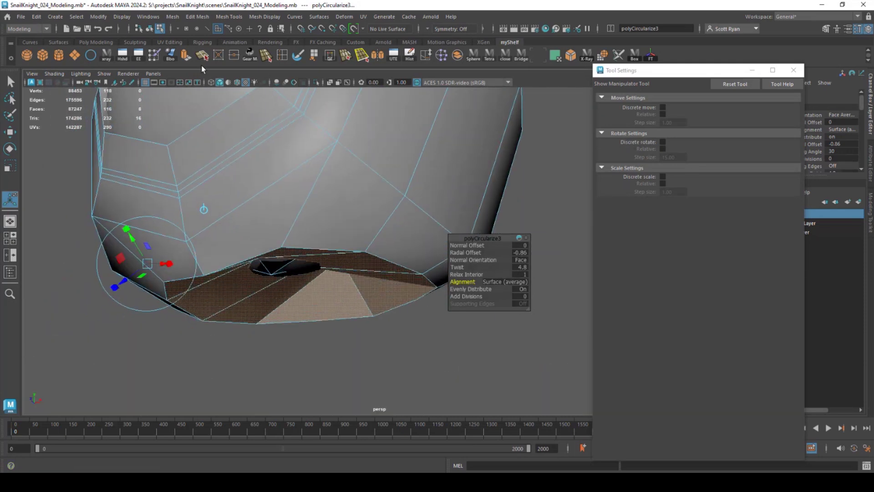
Step: Extrude the circular underside faces downward and scale them in to match the neck of the reference eye stalk
key(w)
click(186, 55)
drag(208, 306, 244, 386)
alt+middle_drag(299, 357, 337, 244)
key(r)
drag(322, 194, 244, 315)
key(space)
key(space)
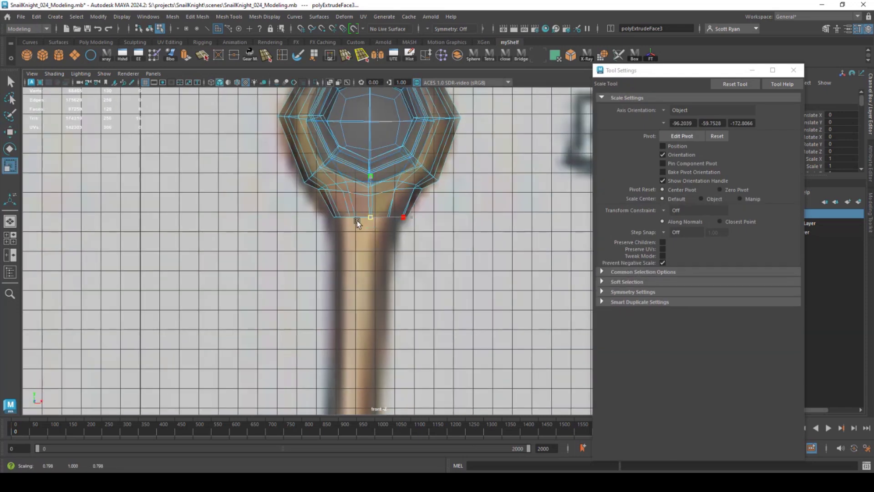
Step: Extrude the eye stalk's neck faces again and pull them down along the reference stalk to the helmet
scroll(252, 344, down, 5)
click(186, 55)
key(w)
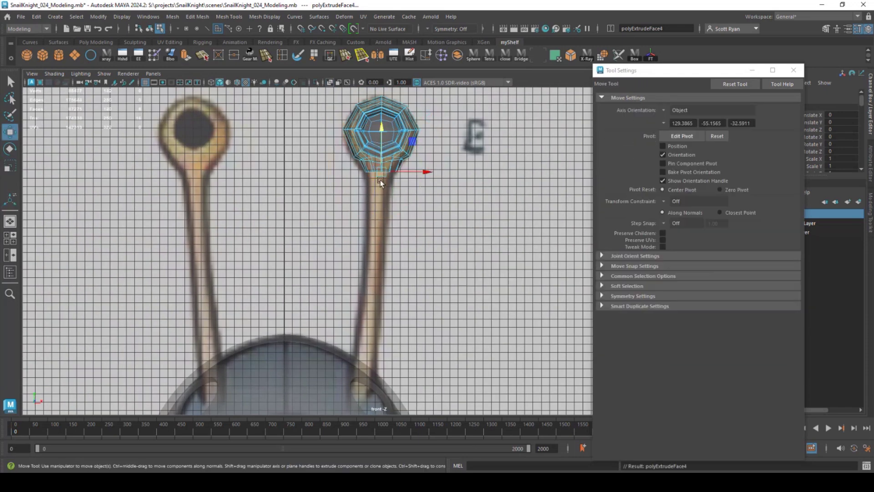
drag(381, 132, 381, 379)
Step: Rotate and move the stalk's end faces in the side view to line them up with the helmet's eye opening
key(space)
key(space)
alt+middle_drag(277, 225, 268, 203)
key(space)
key(r)
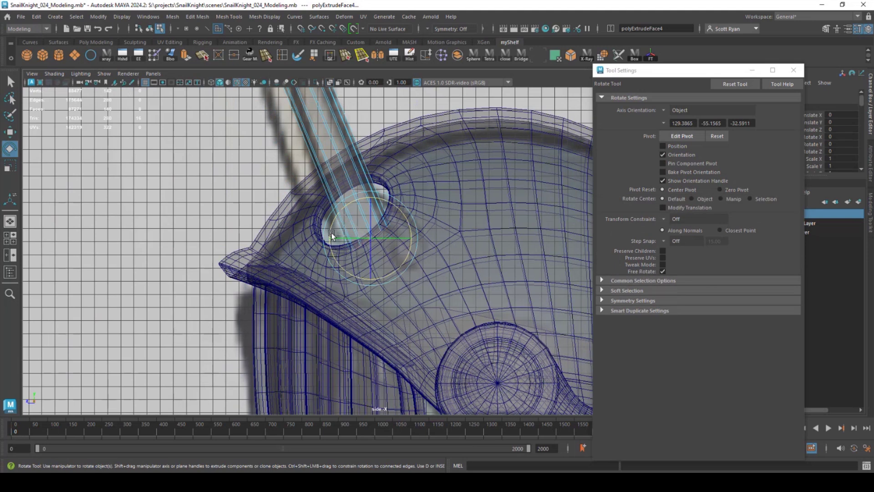
key(space)
key(e)
drag(376, 222, 364, 224)
key(w)
drag(370, 258, 348, 246)
Step: Refine the rotation, position and scale of the stalk's end in perspective so it fits inside the helmet opening
key(space)
key(space)
alt+middle_drag(276, 283, 269, 151)
alt+drag(270, 273, 249, 253)
alt+right_drag(248, 253, 291, 268)
key(e)
drag(369, 306, 374, 297)
alt+drag(382, 298, 367, 283)
key(w)
alt+middle_drag(367, 283, 375, 285)
drag(453, 316, 451, 325)
alt+middle_drag(452, 325, 380, 277)
mouse_move(379, 277)
mouse_down()
mouse_move(372, 271)
mouse_move(373, 279)
mouse_up()
alt+drag(373, 280, 303, 292)
drag(299, 283, 349, 271)
key(r)
alt+drag(349, 272, 320, 313)
key(w)
mouse_move(319, 312)
alt+mouse_down()
mouse_move(315, 335)
mouse_move(270, 285)
mouse_move(255, 245)
mouse_move(296, 231)
mouse_move(287, 230)
mouse_move(334, 240)
mouse_move(287, 273)
alt+mouse_up()
Step: Delete the stalk's end faces and extrude the open border edges outward into a flare beneath the helmet
key(4)
key(Delete)
double_click(318, 238)
key(ctrl+e)
drag(232, 315, 184, 328)
Step: Reposition the flared border in the front and side views so it sits under the helmet around the opening
alt+drag(184, 329, 273, 309)
key(e)
key(space)
key(space)
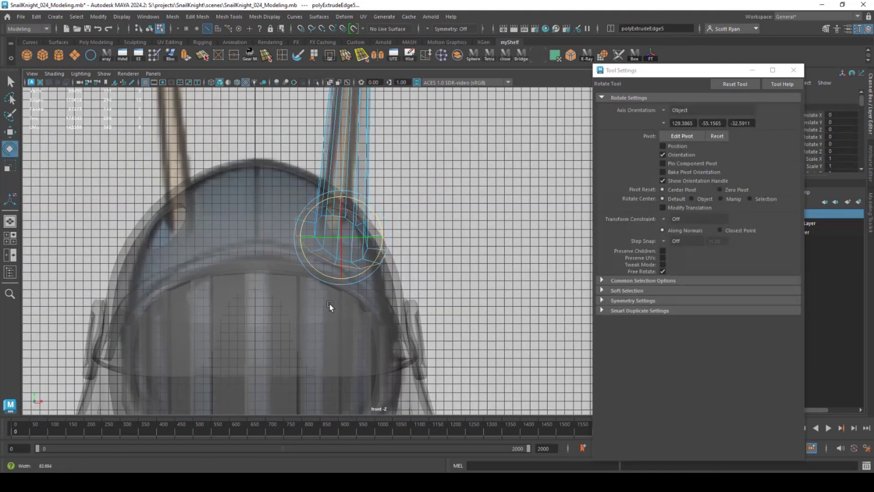
scroll(329, 304, up, 4)
key(w)
drag(312, 227, 287, 241)
key(space)
key(space)
drag(317, 252, 328, 250)
Step: Insert an edge loop around the stalk's base with relative distance and adjust its scale to the opening
mouse_move(337, 250)
alt+mouse_down()
mouse_move(419, 244)
mouse_move(423, 216)
mouse_move(300, 262)
mouse_move(352, 275)
alt+mouse_up()
scroll(353, 276, down, 3)
shift+right_drag(353, 275, 360, 283)
click(672, 133)
alt+drag(334, 295, 360, 283)
key(6)
alt+right_drag(359, 283, 372, 290)
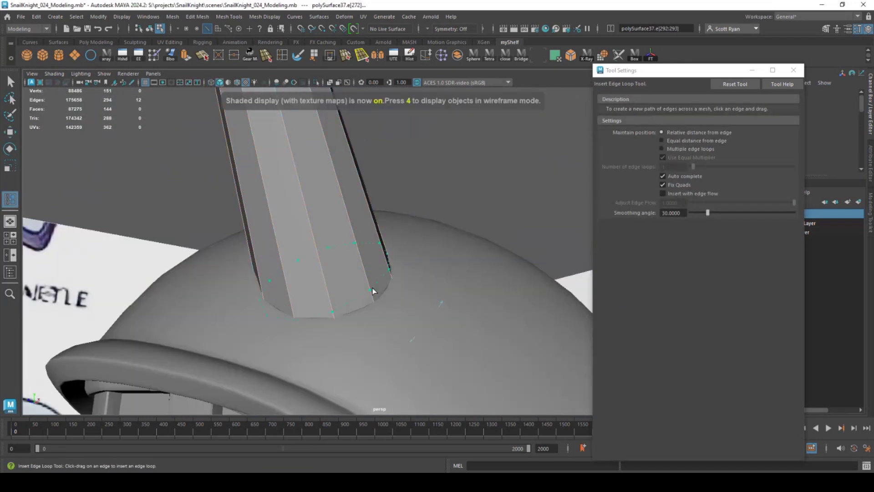
click(373, 290)
key(r)
drag(326, 279, 315, 285)
alt+drag(315, 286, 321, 309)
drag(328, 282, 392, 260)
Step: Insert another edge loop near the stalk's base and shift it to smooth the transition into the helmet opening
key(g)
click(347, 240)
key(r)
key(w)
drag(340, 209, 379, 212)
alt+drag(378, 213, 256, 268)
drag(283, 184, 277, 181)
Step: Select the edge loop at the root of the stalk and nudge it into place within the helmet opening
alt+drag(296, 213, 389, 281)
alt+drag(291, 264, 359, 246)
double_click(348, 347)
drag(376, 301, 380, 301)
mouse_move(380, 302)
alt+mouse_down()
mouse_move(362, 288)
mouse_move(436, 318)
mouse_move(373, 305)
mouse_move(343, 350)
mouse_move(383, 296)
alt+mouse_up()
alt+right_drag(382, 296, 321, 248)
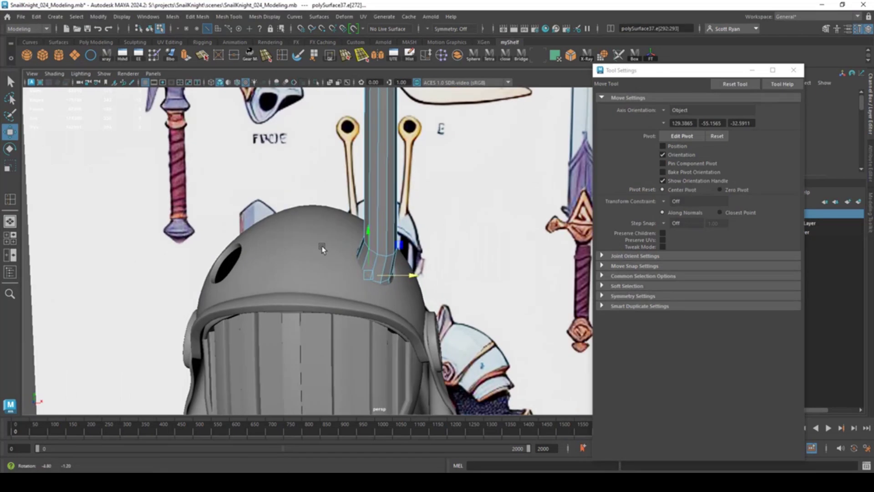
Step: Insert an edge loop midway along the stalk and adjust it to the reference in the front view
alt+middle_drag(322, 248, 346, 335)
key(space)
key(space)
alt+right_drag(187, 326, 232, 261)
alt+middle_drag(298, 246, 296, 269)
click(10, 199)
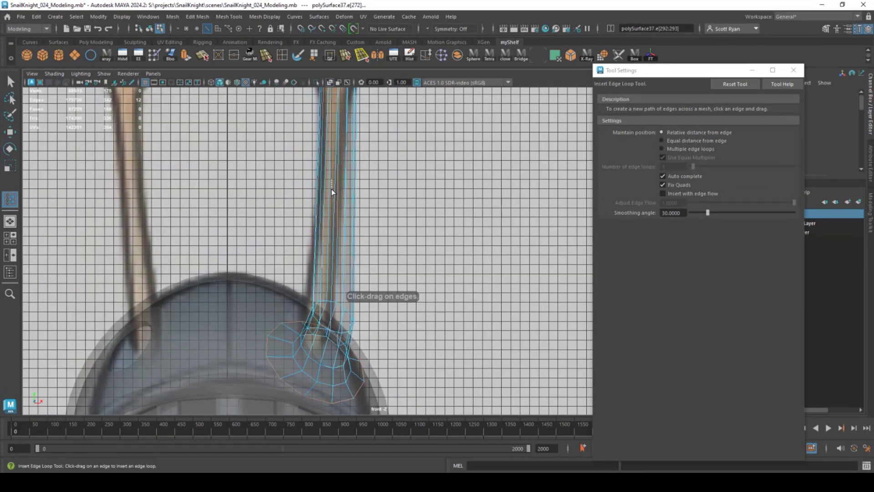
drag(329, 191, 331, 184)
key(r)
drag(336, 190, 375, 189)
key(w)
alt+middle_drag(431, 186, 431, 267)
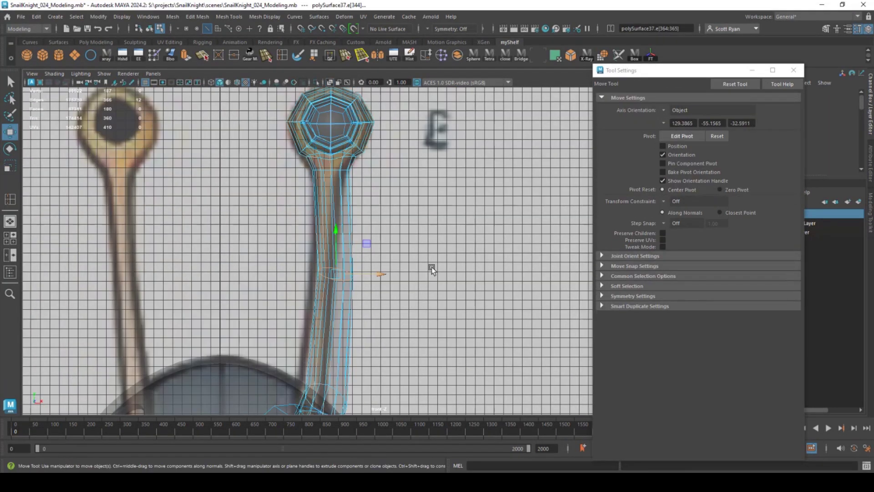
Step: Shift the edge loop just above the helmet opening forward to follow the reference in the side view
key(space)
key(space)
alt+middle_drag(319, 300, 295, 219)
double_click(379, 327)
drag(341, 322, 337, 322)
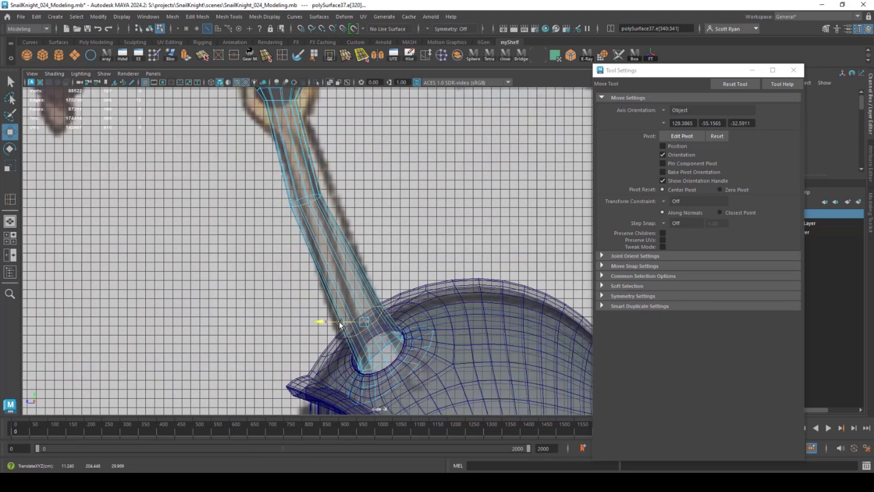
Step: Insert an edge loop in the upper half of the stalk and shift it forward to bend the profile
key(space)
key(space)
alt+drag(409, 219, 269, 228)
alt+right_drag(268, 228, 319, 267)
alt+drag(320, 269, 329, 266)
key(y)
click(296, 202)
key(w)
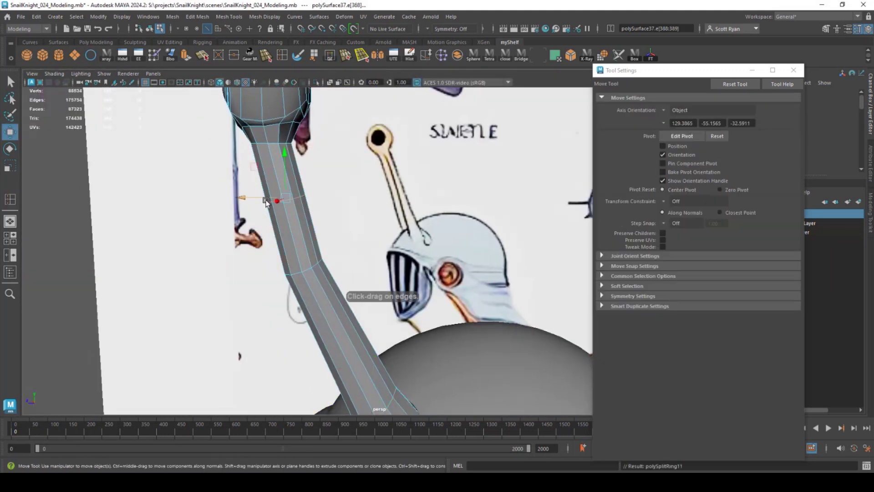
drag(253, 197, 241, 196)
Step: Shift the stalk's upper and middle edge loops sideways in the front view to match the reference curve
key(space)
key(space)
drag(378, 283, 382, 283)
alt+middle_drag(350, 356, 353, 310)
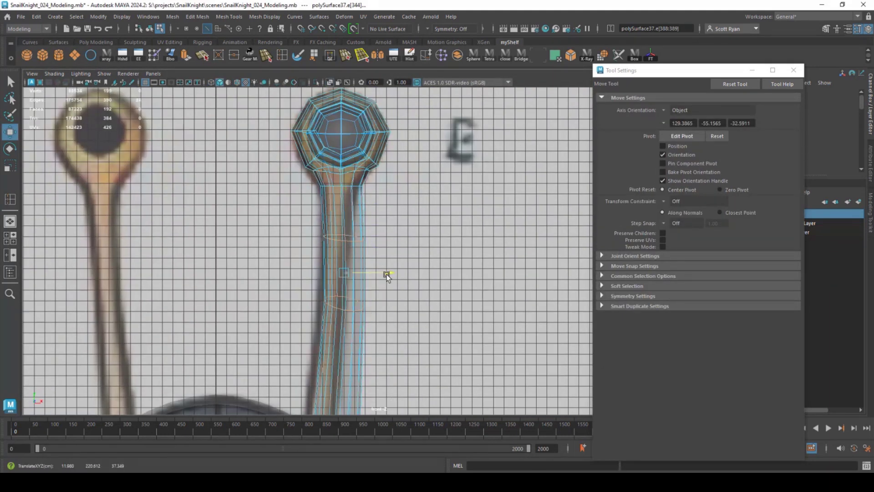
drag(387, 274, 385, 274)
Step: Insert an edge loop in the lower half of the stalk and align it to the front and side references
alt+middle_drag(353, 330, 356, 225)
scroll(357, 225, down, 1)
key(y)
click(340, 252)
key(w)
drag(387, 251, 390, 251)
key(space)
key(space)
scroll(419, 336, up, 2)
drag(278, 252, 275, 251)
Step: Select the edge loop just above the helmet opening and start the Slide Edge tool on it
double_click(372, 354)
key(space)
key(space)
alt+drag(438, 171, 421, 177)
click(426, 56)
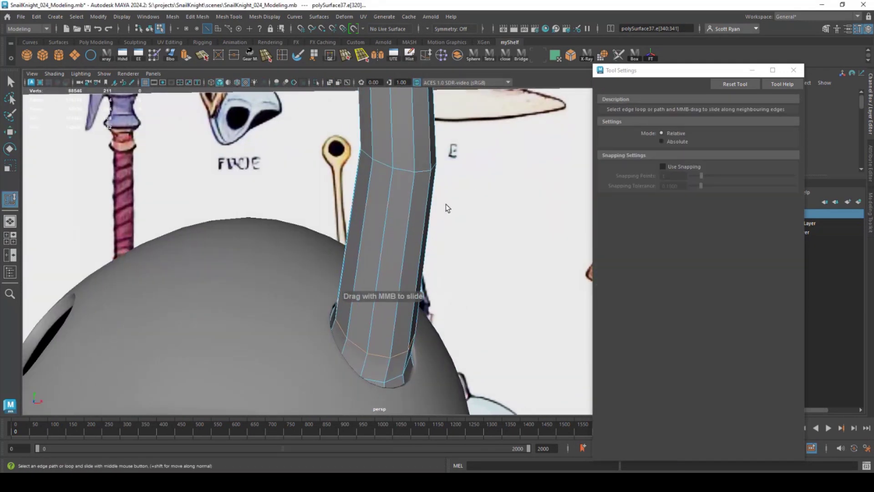
Step: Scale the stalk's middle edge loop uniformly to even out the stalk's thickness
key(r)
alt+right_drag(420, 193, 298, 254)
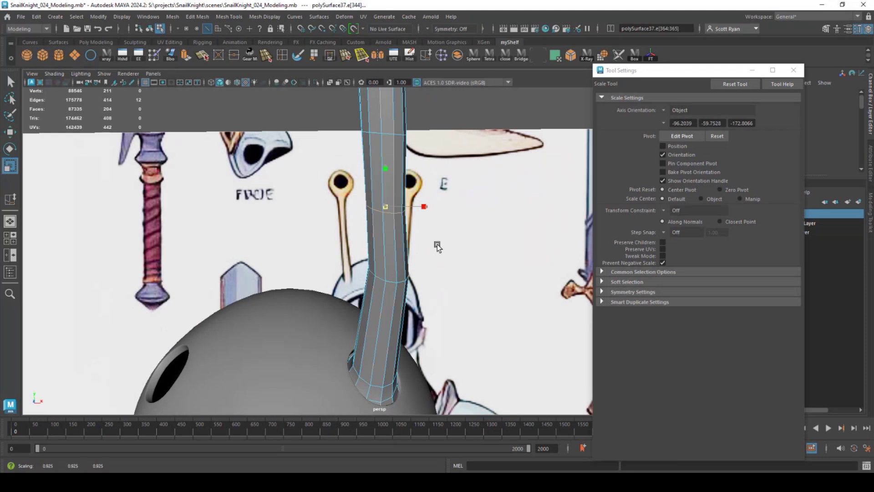
alt+drag(437, 246, 372, 212)
double_click(332, 180)
alt+drag(332, 181, 422, 201)
Step: Insert an edge loop on the lower stalk, just above the helmet opening
click(281, 55)
click(345, 243)
key(w)
alt+right_drag(422, 201, 448, 211)
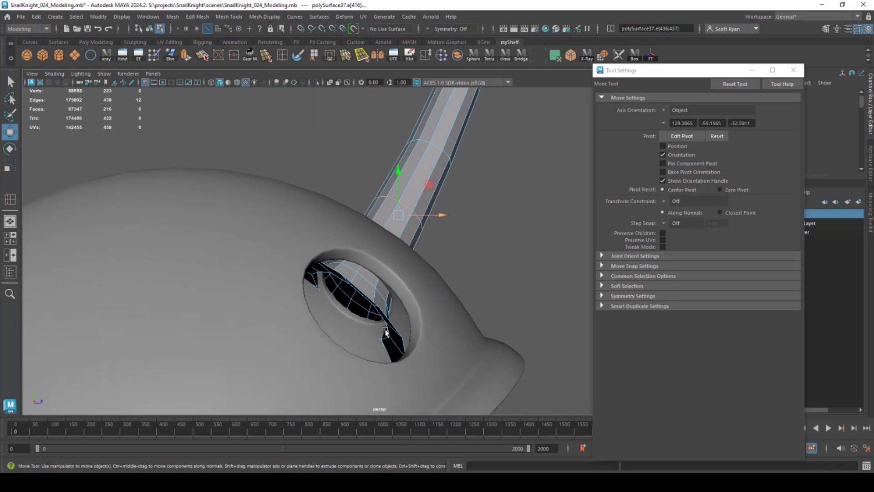
alt+right_drag(373, 205, 423, 213)
Step: Select the edge loop inside the helmet and rotate and move it to fit the stalk's flare to the opening
right_drag(423, 213, 423, 334)
click(424, 333)
shift+double_click(425, 331)
key(e)
mouse_move(332, 273)
mouse_down()
mouse_move(361, 267)
mouse_move(319, 275)
mouse_move(353, 260)
mouse_move(346, 280)
mouse_up()
key(r)
key(space)
key(f)
alt+drag(310, 314, 369, 290)
alt+middle_drag(369, 290, 278, 327)
key(w)
drag(271, 285, 288, 268)
Step: Scale the inner edge loop of the flare and add another edge loop beside it to cover the opening's rim
right_drag(328, 146, 329, 129)
double_click(324, 153)
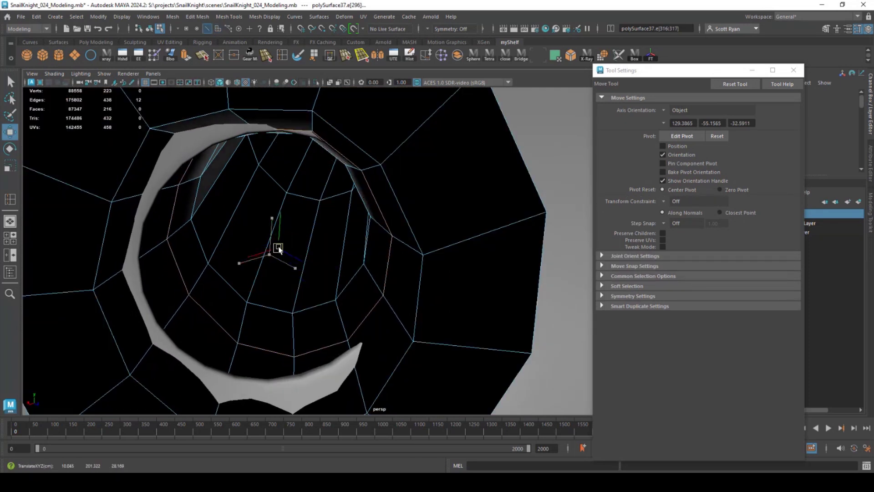
key(r)
drag(278, 255, 269, 274)
click(283, 55)
key(r)
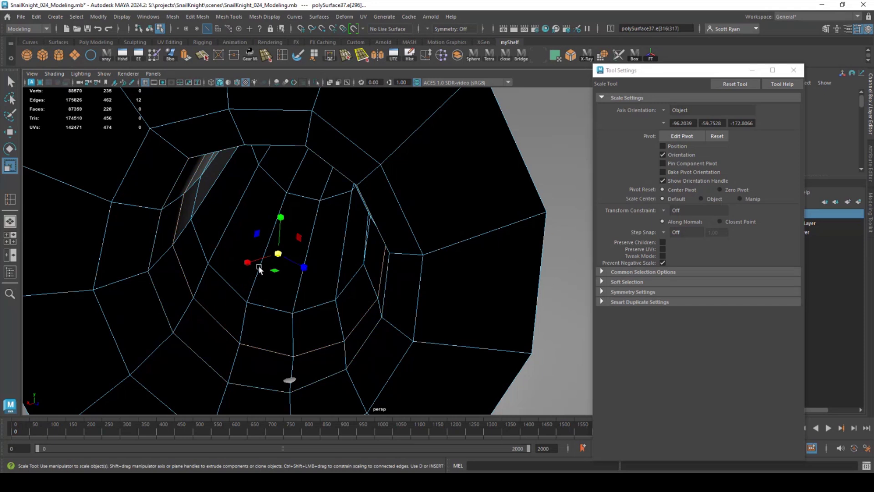
Step: Return to object mode and deselect the stalk to examine its shape against the helmet and reference
alt+right_drag(311, 240, 277, 214)
alt+drag(278, 214, 233, 173)
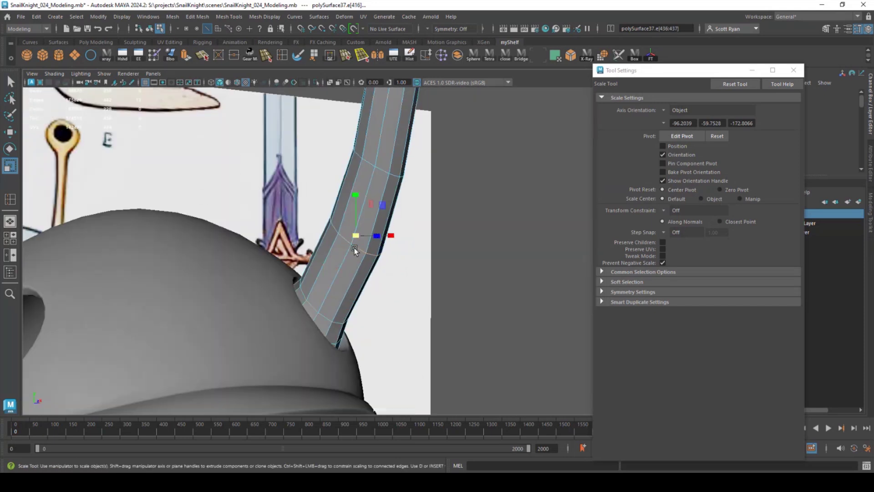
double_click(354, 247)
alt+right_drag(354, 248, 312, 207)
alt+drag(312, 207, 387, 260)
alt+right_drag(387, 260, 219, 156)
key(F8)
click(218, 156)
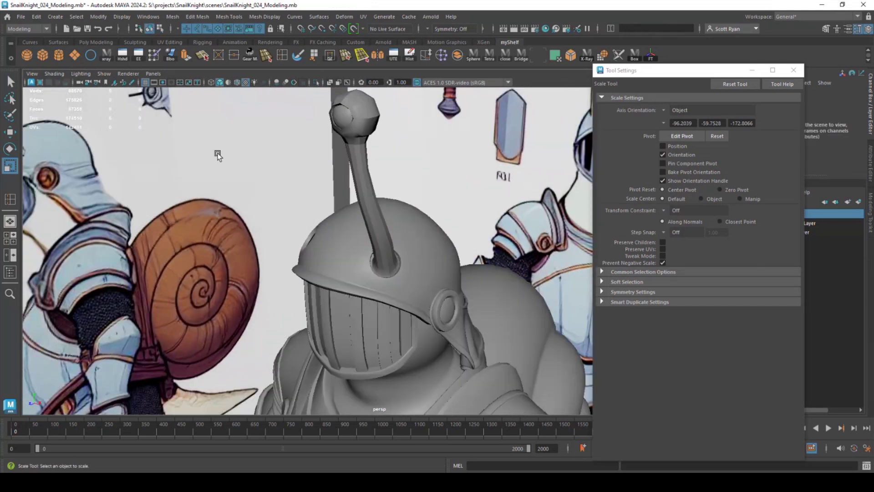
alt+drag(219, 156, 336, 183)
Step: Bevel the edge loop at the top of the stalk, and slide up and bevel the loop directly beneath the eyelid shell
click(376, 242)
alt+right_drag(419, 384, 491, 291)
alt+middle_drag(492, 292, 446, 359)
right_drag(340, 212, 347, 201)
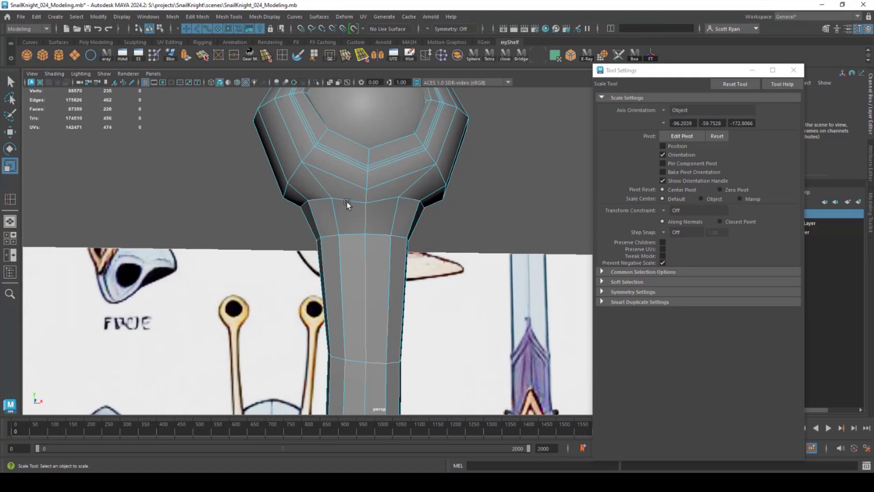
click(204, 21)
click(200, 45)
double_click(390, 206)
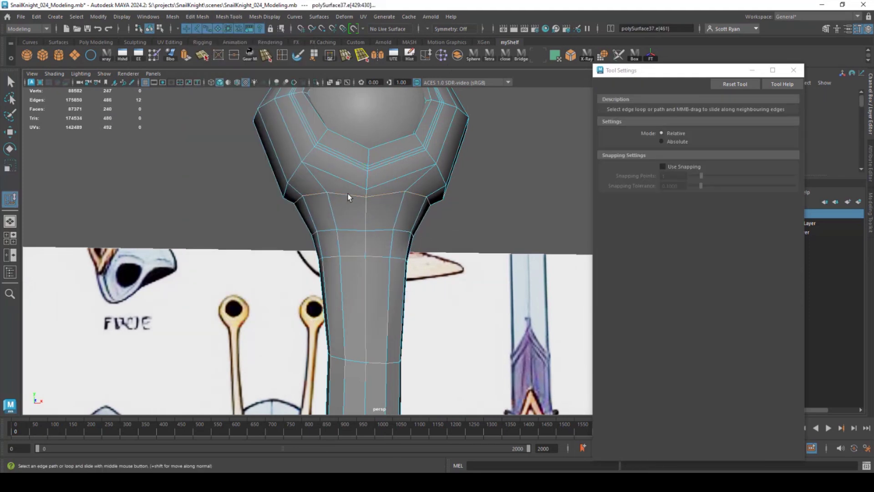
key(ctrl+b)
Step: Try smoothing the eye stalk mesh in object mode, and undo the smoothing
alt+drag(444, 228, 235, 222)
alt+right_drag(235, 222, 194, 214)
alt+drag(193, 213, 293, 207)
key(q)
click(379, 196)
alt+drag(379, 196, 379, 205)
click(336, 214)
click(172, 16)
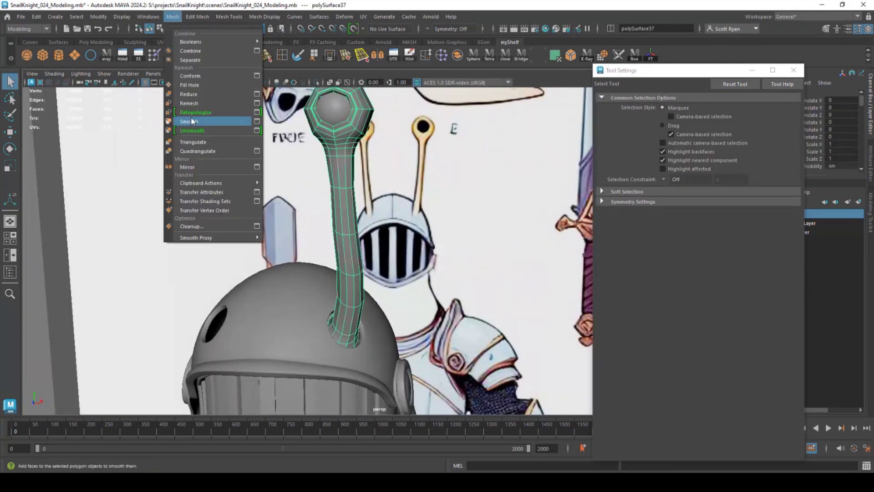
click(190, 119)
click(405, 182)
alt+middle_drag(387, 182, 405, 255)
alt+right_drag(337, 255, 405, 266)
key(ctrl+z)
key(ctrl+z)
Step: Insert an edge loop around the eyelid shell just below its widest point and scale it to round the outline
alt+middle_drag(369, 256, 319, 279)
alt+right_drag(319, 279, 385, 292)
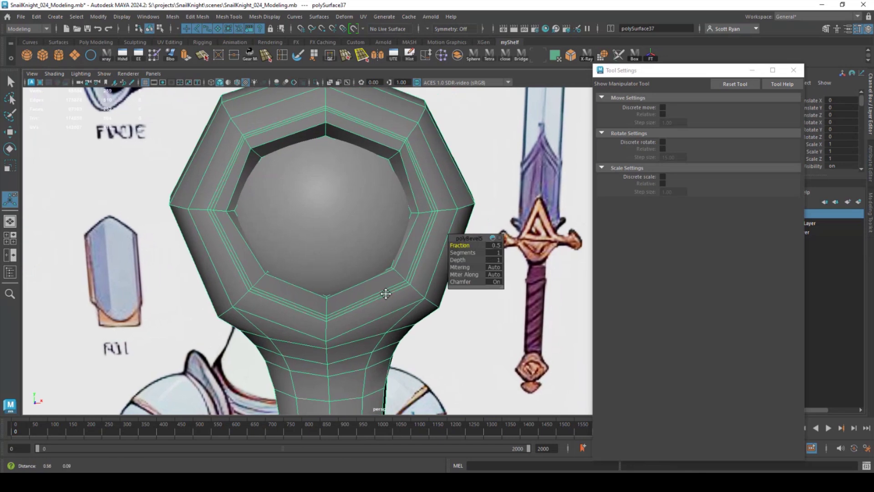
alt+middle_drag(384, 293, 353, 296)
click(282, 55)
drag(402, 223, 398, 230)
click(405, 231)
key(r)
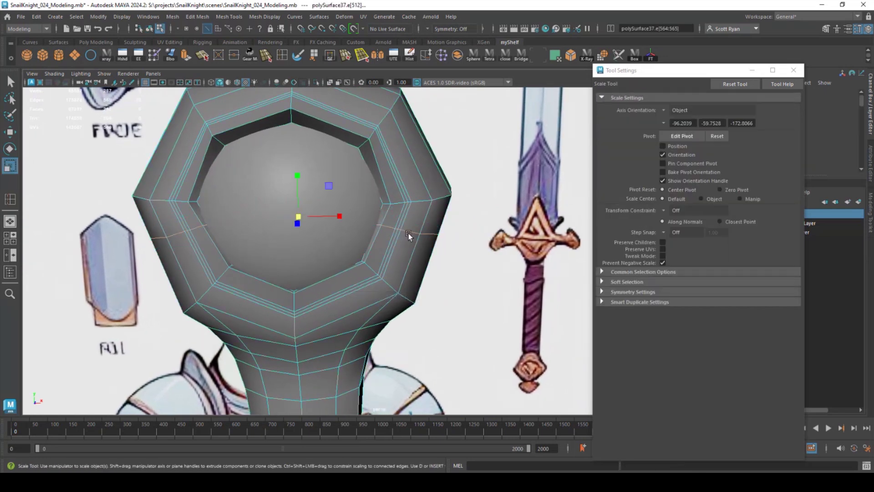
Step: Insert another edge loop around the shell above its widest point, scale and move it to round the outline, and return to object mode
click(14, 200)
click(198, 178)
key(r)
alt+right_drag(342, 163, 284, 184)
mouse_move(285, 184)
alt+mouse_down()
mouse_move(273, 187)
mouse_move(279, 173)
alt+mouse_up()
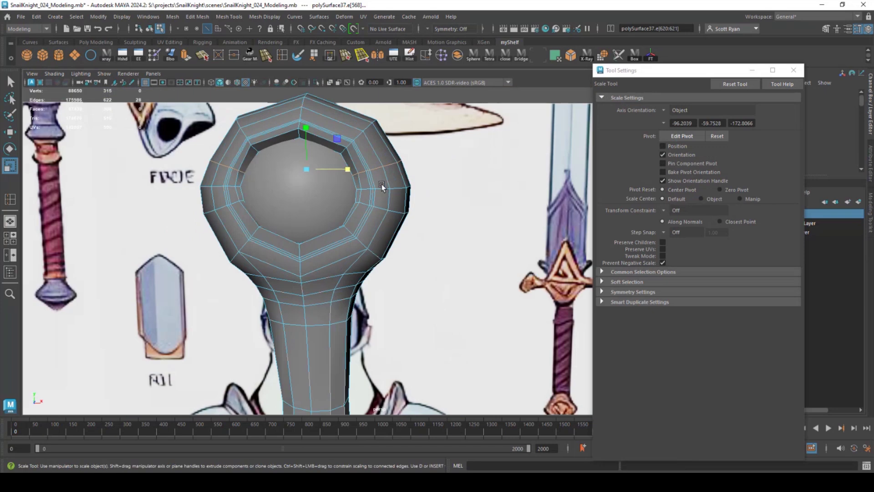
key(w)
drag(305, 126, 306, 120)
key(r)
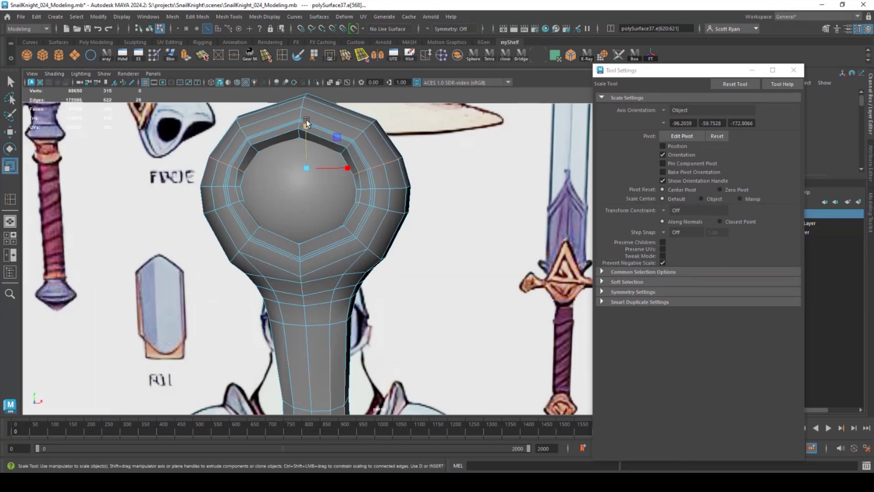
key(w)
drag(310, 160, 307, 164)
right_drag(308, 163, 363, 122)
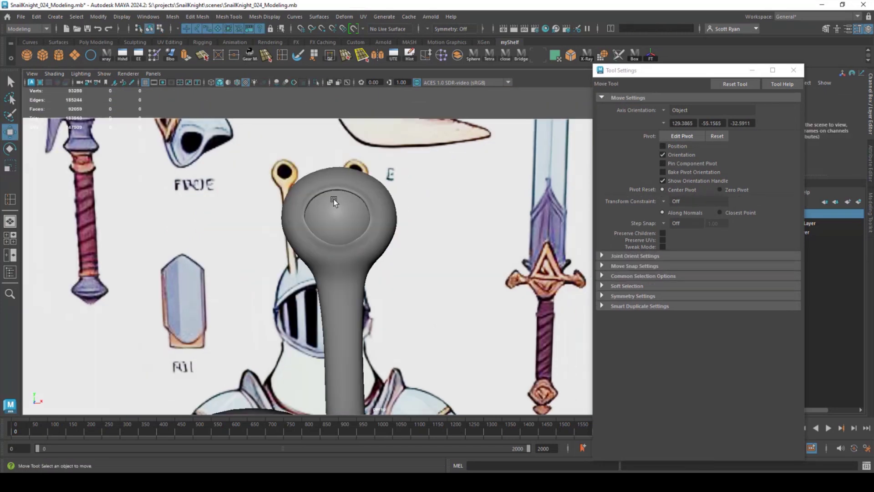
Step: Align the move axis to the edges at one side corner of the eyelid opening and shift them to round the opening
alt+drag(334, 199, 307, 246)
scroll(318, 275, up, 4)
click(298, 250)
key(F10)
click(307, 233)
alt+drag(253, 226, 310, 312)
key(1)
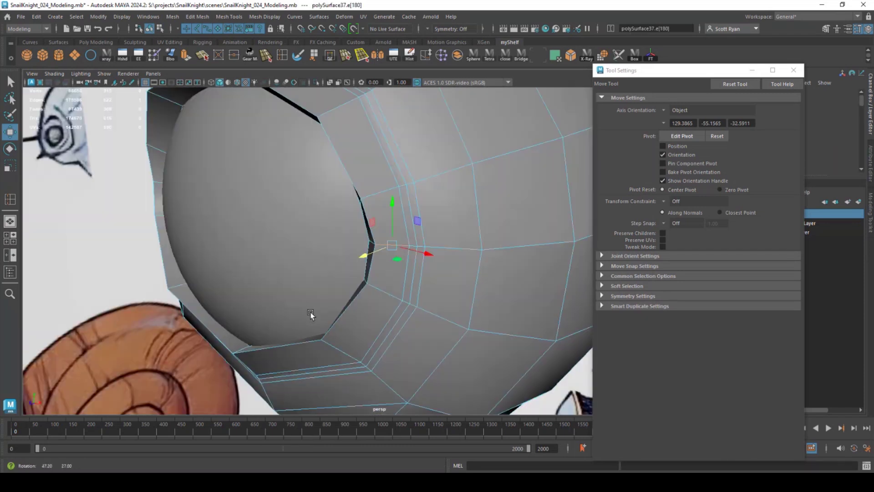
shift+click(364, 273)
alt+drag(392, 250, 439, 248)
key(d)
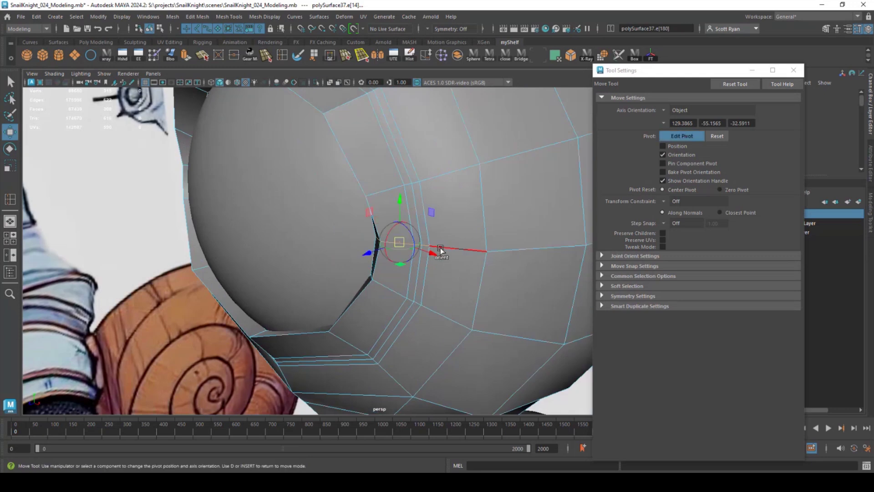
alt+drag(373, 239, 416, 254)
Step: Align the move axis to the matching edges on the opposite side of the eyelid opening and shift them likewise
alt+middle_drag(139, 242, 293, 258)
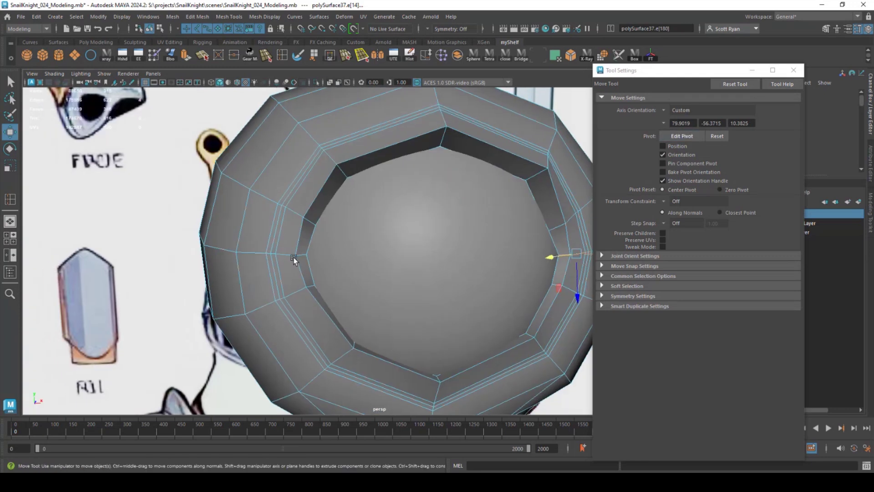
alt+right_drag(293, 257, 425, 275)
click(278, 260)
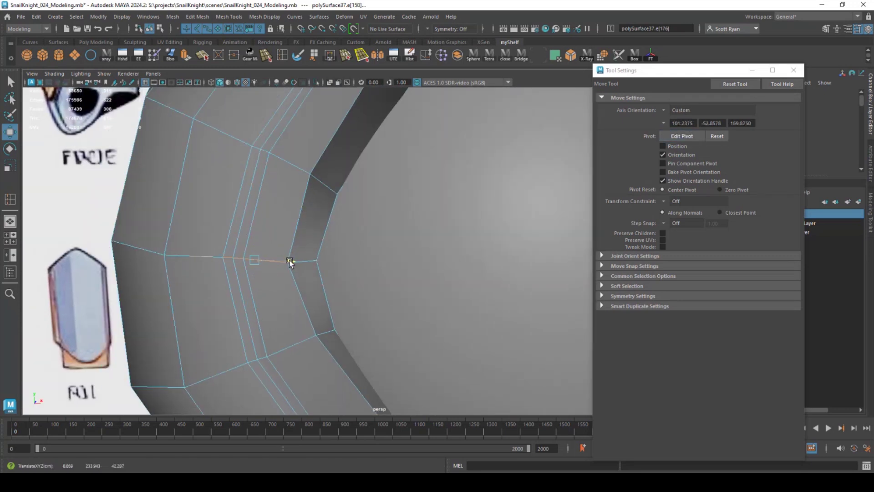
drag(304, 262, 297, 262)
alt+right_drag(382, 267, 315, 266)
alt+drag(315, 265, 369, 270)
alt+right_drag(370, 271, 334, 266)
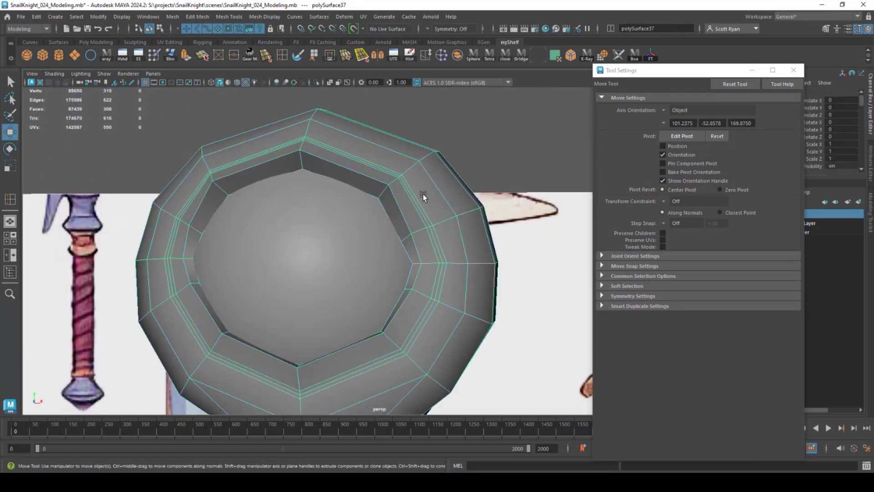
Step: Preview the stalk smoothed and examine the curvature of the eyelid shell's rim and back
key(3)
click(474, 168)
alt+drag(473, 173, 509, 230)
scroll(508, 230, down, 5)
click(334, 235)
alt+drag(334, 236, 353, 264)
scroll(353, 264, up, 5)
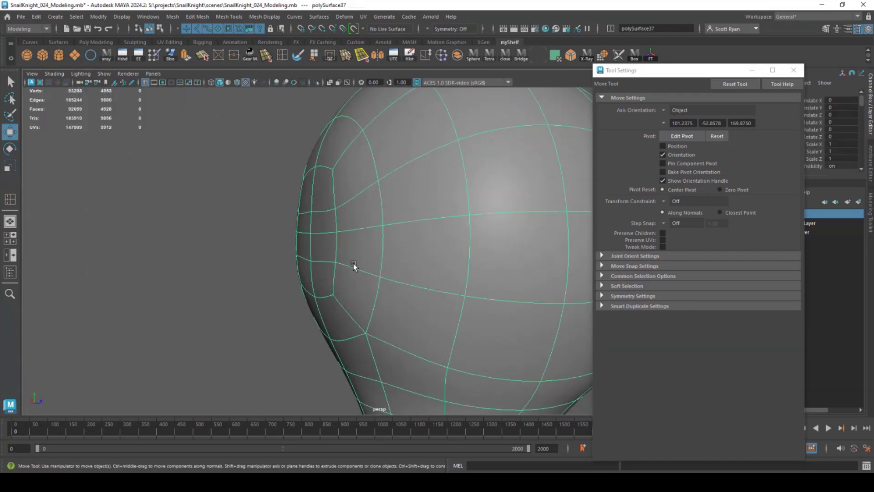
Step: Select the vertex ring at the back of the eyelid shell and apply Circularize to it on the unsmoothed mesh
right_drag(296, 212, 255, 211)
click(297, 229)
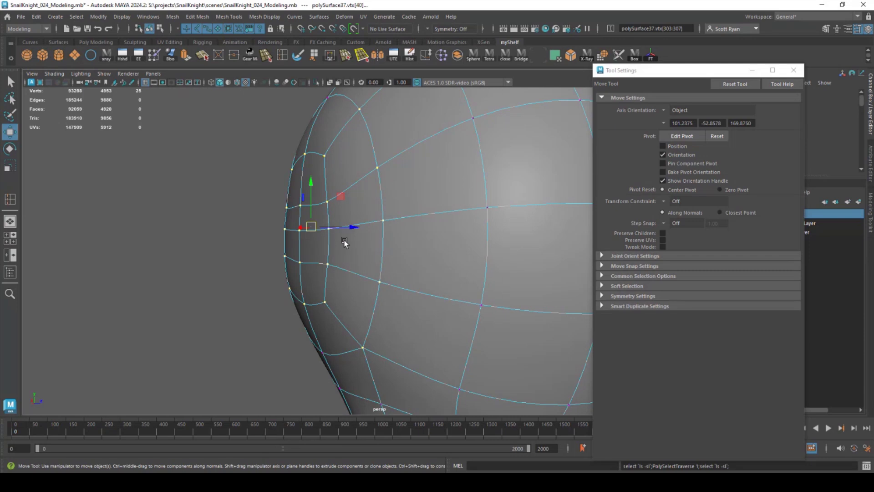
alt+drag(345, 242, 437, 310)
alt+right_drag(437, 309, 322, 317)
key(1)
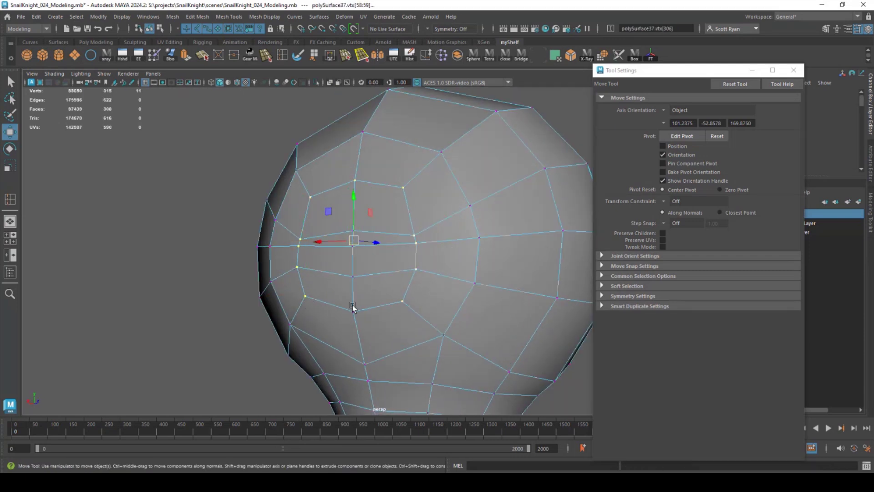
click(197, 16)
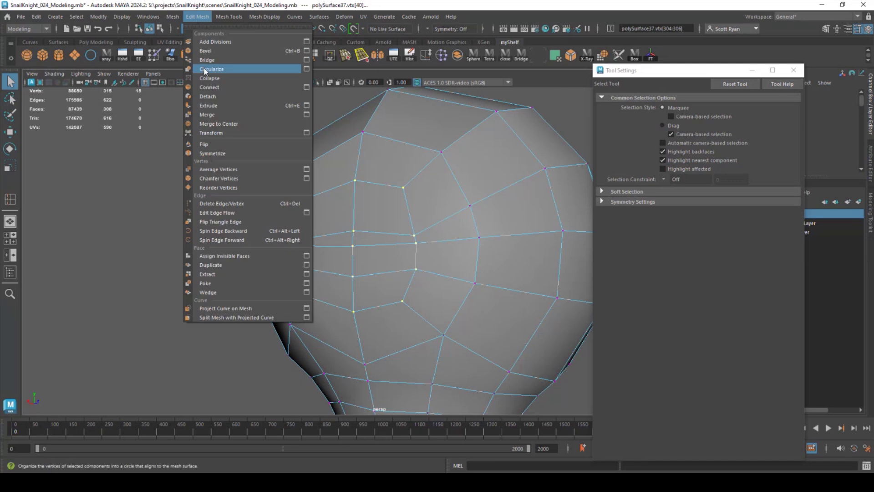
click(204, 67)
alt+drag(273, 255, 299, 238)
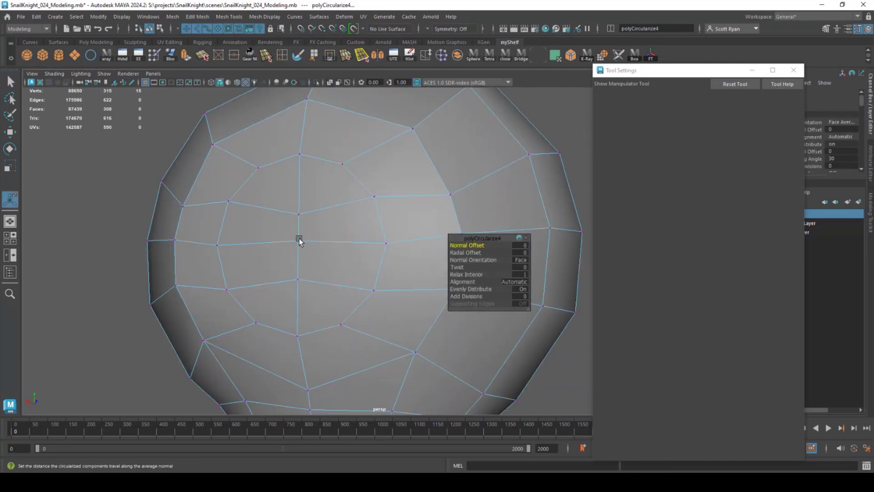
Step: Grow the vertex selection across the back of the shell and flood it with the Sculpt Geometry Tool's Relax and Smooth operations
key(space)
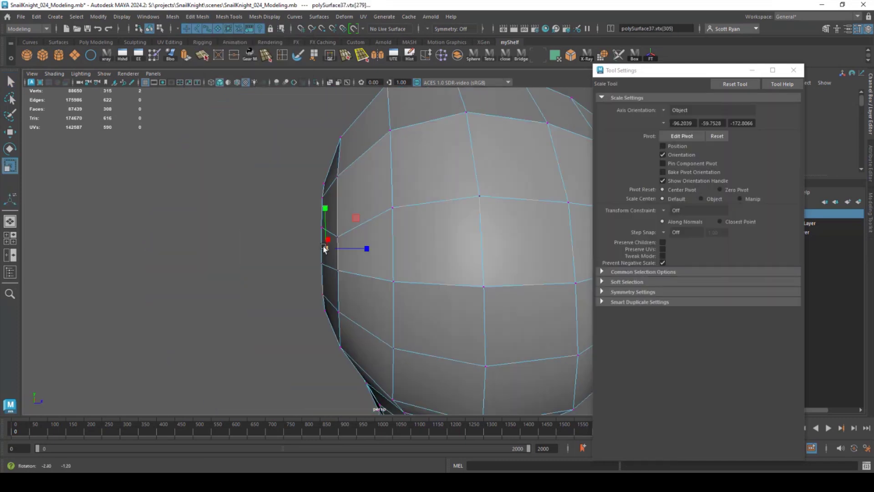
key(space)
drag(295, 118, 292, 115)
key(space)
key(space)
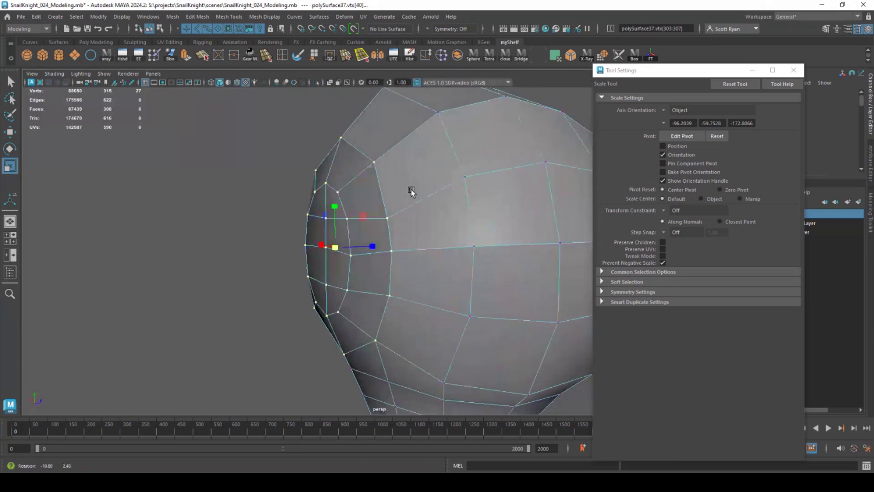
alt+drag(411, 191, 435, 187)
double_click(298, 56)
click(698, 194)
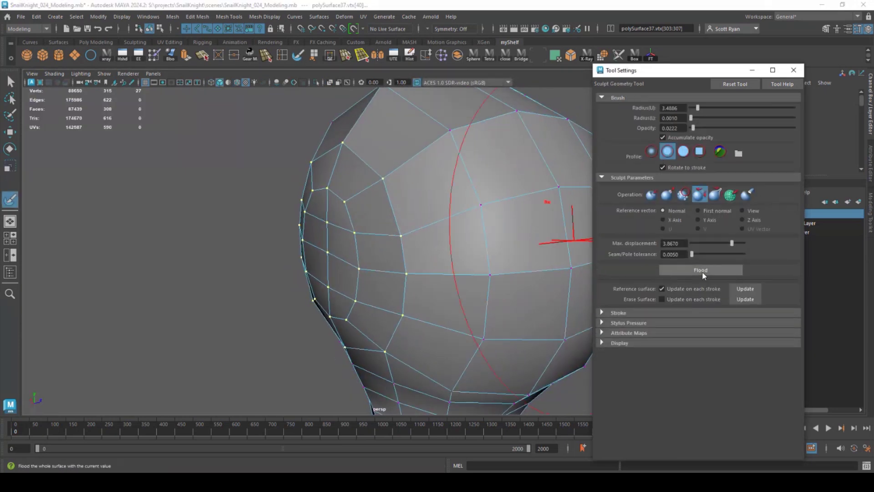
click(703, 276)
alt+drag(327, 248, 421, 242)
click(683, 195)
click(683, 288)
alt+drag(409, 277, 394, 245)
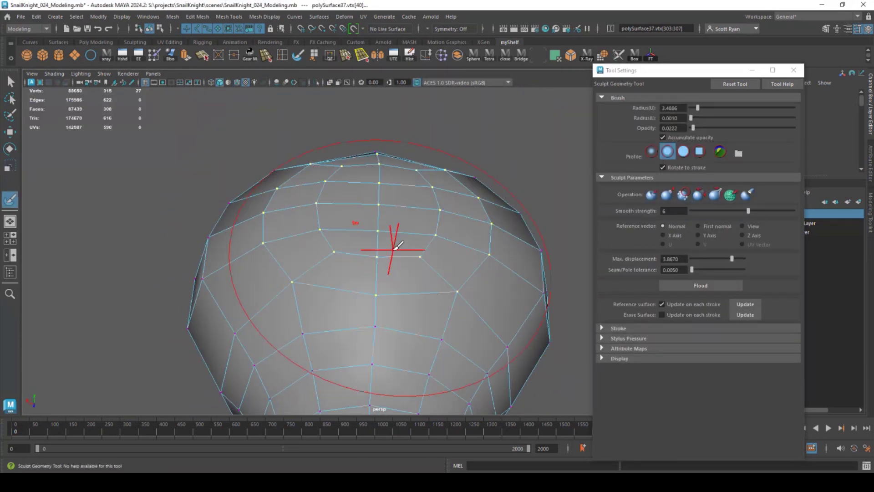
Step: Scale the selected back vertices of the shell and move the ring's top centre vertex upward
key(r)
drag(340, 209, 329, 209)
mouse_move(332, 228)
alt+mouse_down()
mouse_move(417, 269)
mouse_move(390, 254)
mouse_move(400, 253)
mouse_move(187, 238)
alt+mouse_up()
key(y)
key(w)
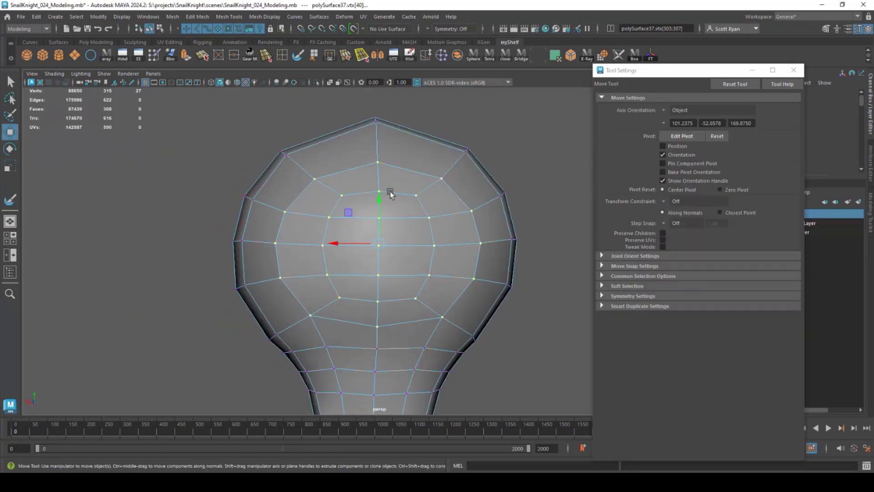
click(375, 157)
drag(375, 127, 374, 119)
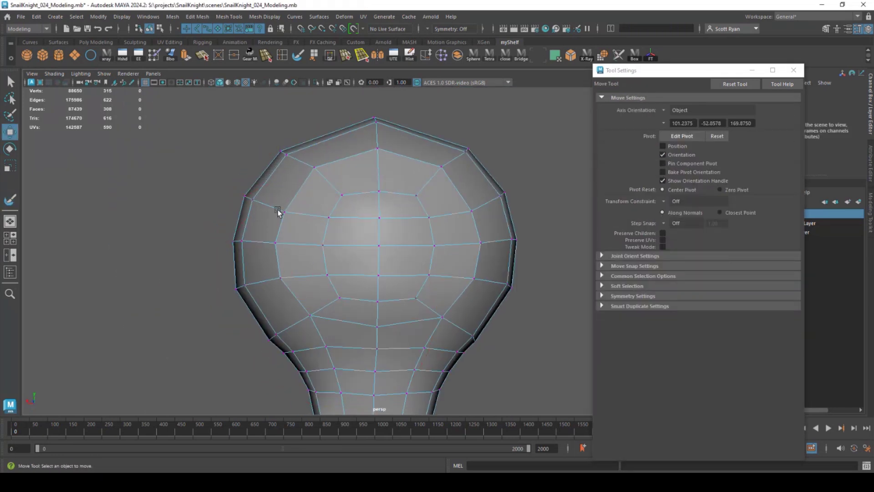
alt+drag(379, 164, 321, 261)
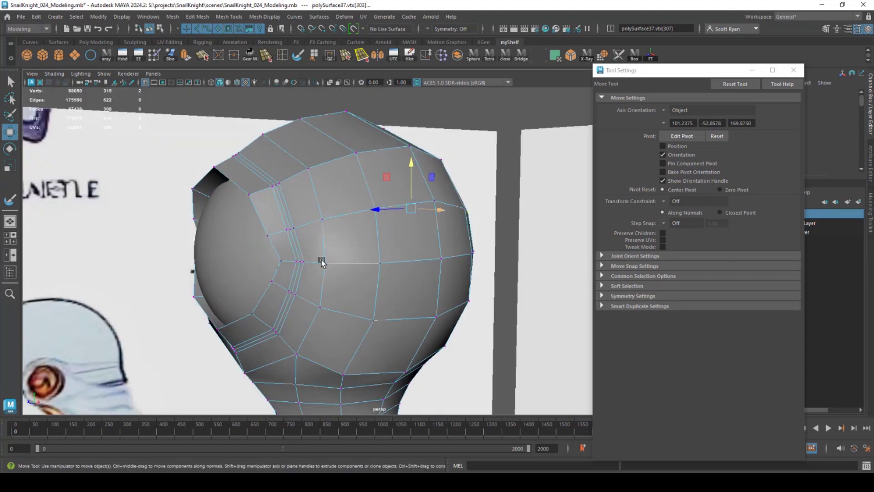
Step: Insert an edge loop around the inner rim of the eyelid opening and preview the mesh smoothed in object mode
alt+right_drag(322, 261, 322, 191)
click(282, 56)
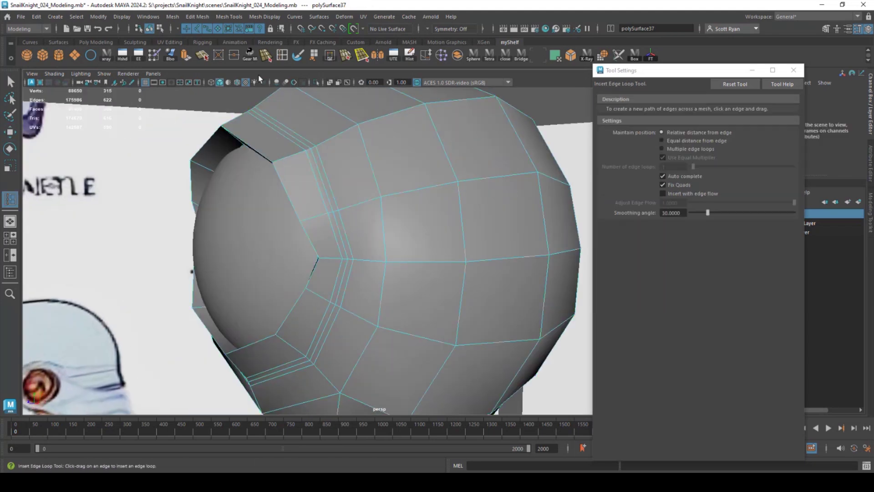
click(194, 164)
key(w)
ctrl+shift+middle_drag(274, 185, 287, 188)
alt+drag(287, 187, 335, 190)
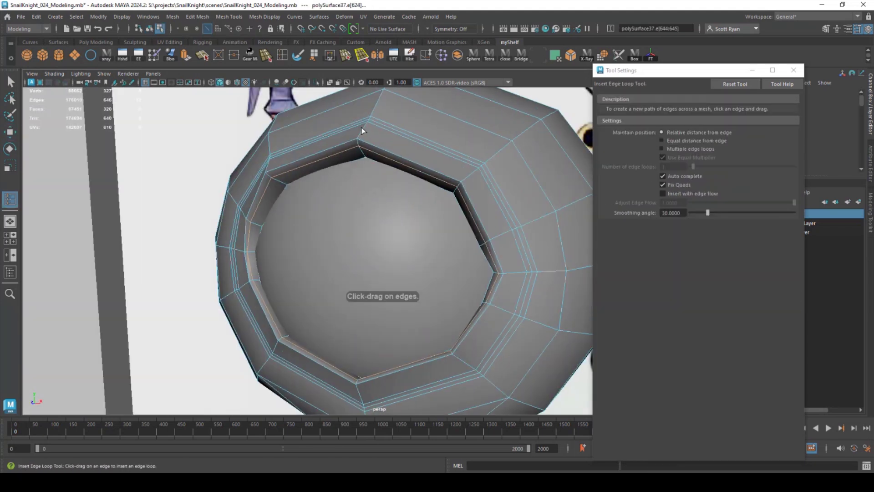
key(w)
alt+drag(400, 166, 472, 142)
key(F8)
key(3)
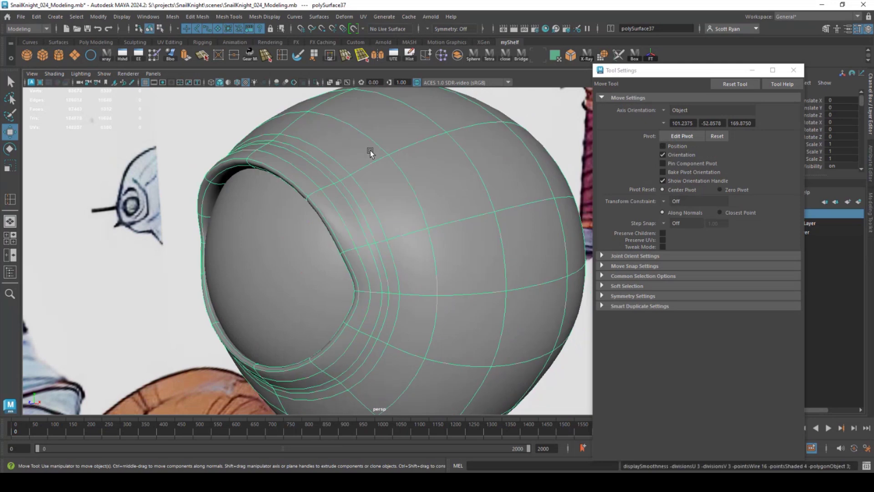
Step: Examine the smoothed eyelid shell and stalk from several angles against the helmet
alt+right_drag(370, 151, 255, 155)
click(255, 155)
alt+drag(255, 155, 378, 195)
alt+right_drag(378, 196, 342, 227)
alt+drag(342, 227, 380, 236)
alt+right_drag(380, 236, 409, 244)
alt+drag(410, 244, 410, 287)
click(405, 286)
alt+drag(400, 287, 226, 346)
Step: In the front view, raise the shell's top vertices with soft selection to match the reference outline, and return to perspective
key(space)
alt+right_drag(291, 273, 387, 237)
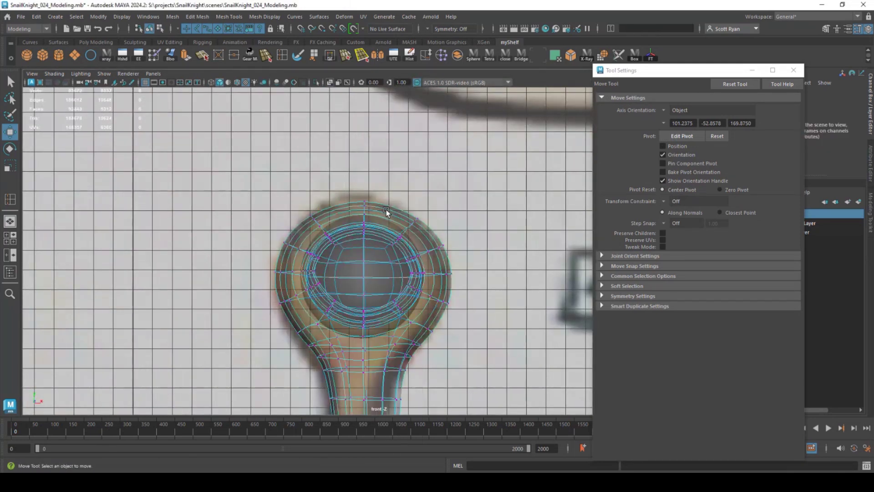
drag(386, 212, 359, 176)
key(b)
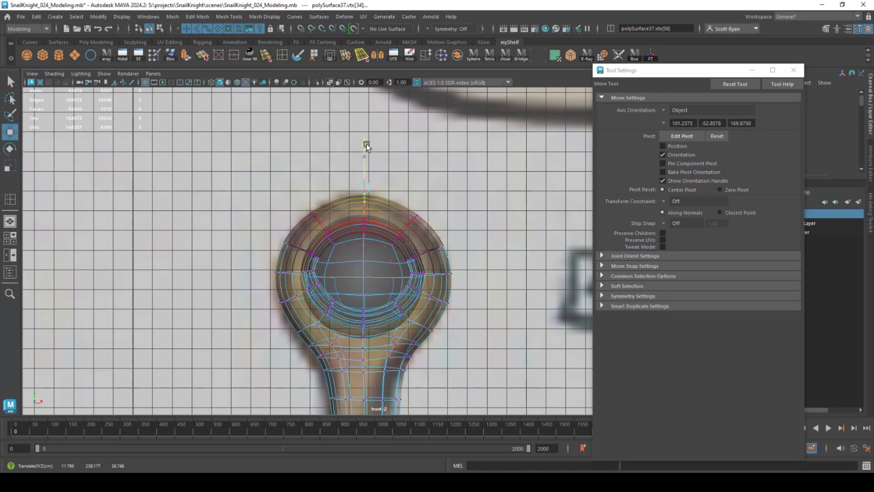
drag(365, 163, 364, 160)
key(space)
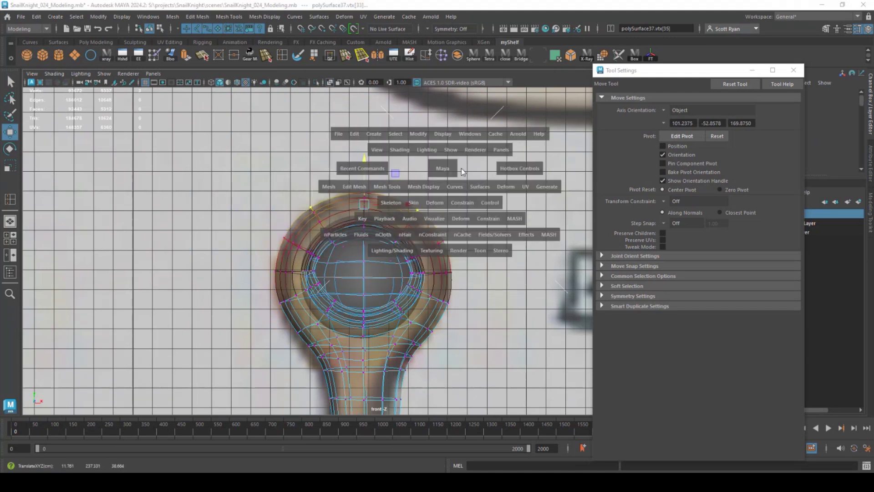
drag(443, 168, 443, 141)
Step: Examine the reshaped eye stalk from different angles and distances
alt+drag(443, 146, 448, 198)
click(463, 197)
alt+right_drag(462, 197, 314, 227)
alt+drag(314, 227, 358, 239)
alt+right_drag(358, 239, 291, 242)
mouse_move(291, 242)
alt+mouse_down()
mouse_move(173, 246)
mouse_move(282, 243)
alt+mouse_up()
alt+right_drag(282, 243, 355, 245)
alt+drag(355, 246, 353, 242)
click(353, 242)
Step: Turn off the smooth preview and apply Smooth to the eye stalk mesh with 1 division
key(1)
alt+middle_drag(353, 243, 364, 312)
alt+right_drag(364, 311, 455, 300)
click(172, 17)
click(196, 122)
click(431, 350)
Step: Duplicate the eyeball and negate its Translate X to place the copy on the other side of the helmet
alt+middle_drag(433, 370, 428, 241)
alt+right_drag(427, 241, 346, 196)
click(381, 176)
key(ctrl+d)
text(-)
key(Return)
Step: Select the smoothed eye stalk, examine it against the helmet, and close the tool settings window
click(391, 248)
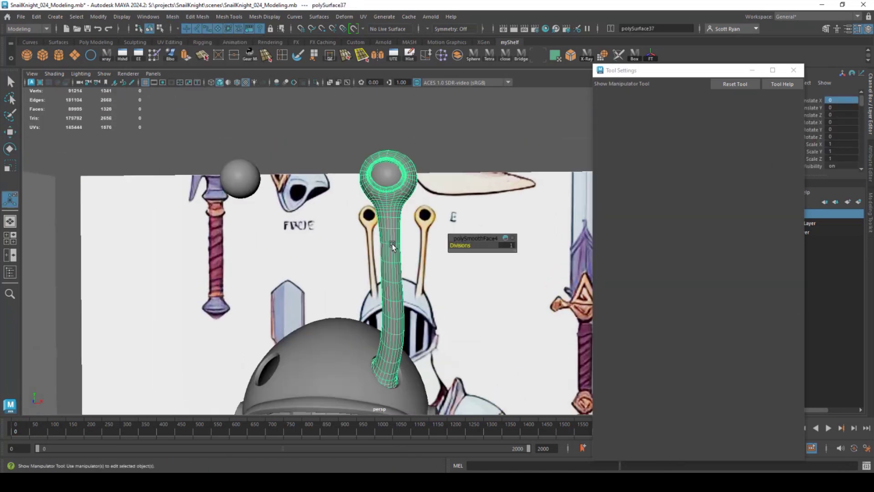
mouse_move(392, 248)
alt+mouse_down()
mouse_move(339, 261)
mouse_move(380, 248)
alt+mouse_up()
alt+right_drag(380, 248, 357, 239)
alt+middle_drag(358, 239, 349, 288)
alt+right_drag(350, 288, 401, 277)
alt+middle_drag(328, 248, 323, 267)
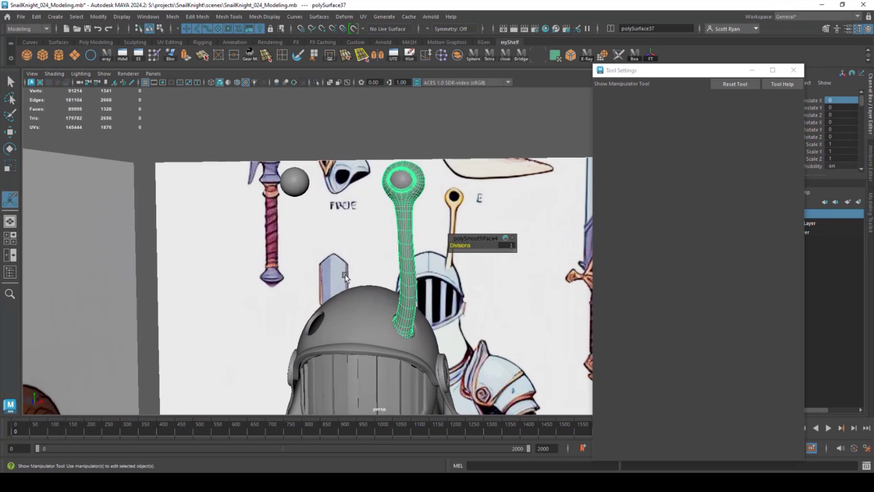
alt+right_drag(323, 266, 389, 284)
click(793, 70)
Step: In the front view, duplicate the eye stalk, mirror the copy by negating Scale X, and freeze its transformations
key(space)
key(space)
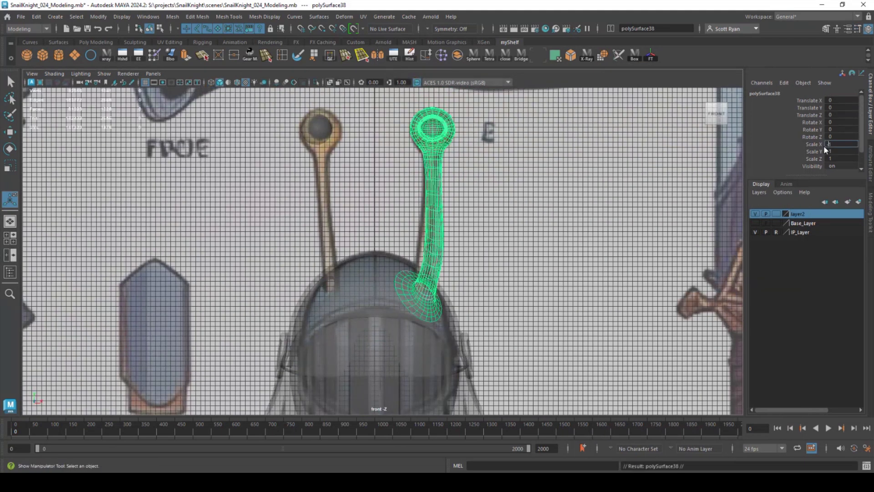
key(Return)
click(99, 17)
click(120, 57)
click(527, 184)
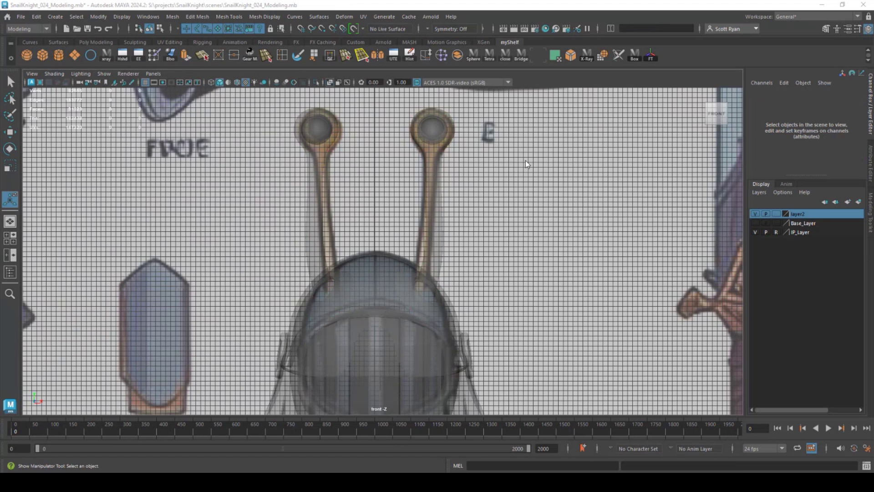
Step: Return to the perspective view and hide IP_Layer
key(space)
key(space)
click(754, 232)
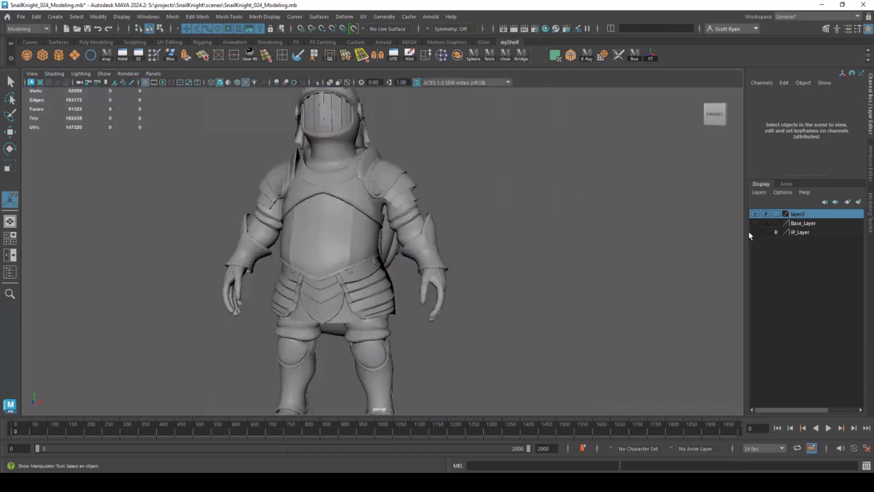
Step: Extrude the open border edge loop of the snail shell's front rim to give the rim thickness
alt+drag(487, 255, 446, 259)
alt+right_drag(446, 260, 372, 241)
alt+drag(371, 241, 454, 247)
scroll(319, 240, up, 4)
alt+right_drag(455, 246, 510, 339)
alt+middle_drag(447, 350, 462, 237)
click(392, 240)
alt+drag(392, 240, 347, 230)
alt+right_drag(348, 231, 393, 285)
alt+drag(394, 285, 371, 224)
click(349, 201)
double_click(339, 202)
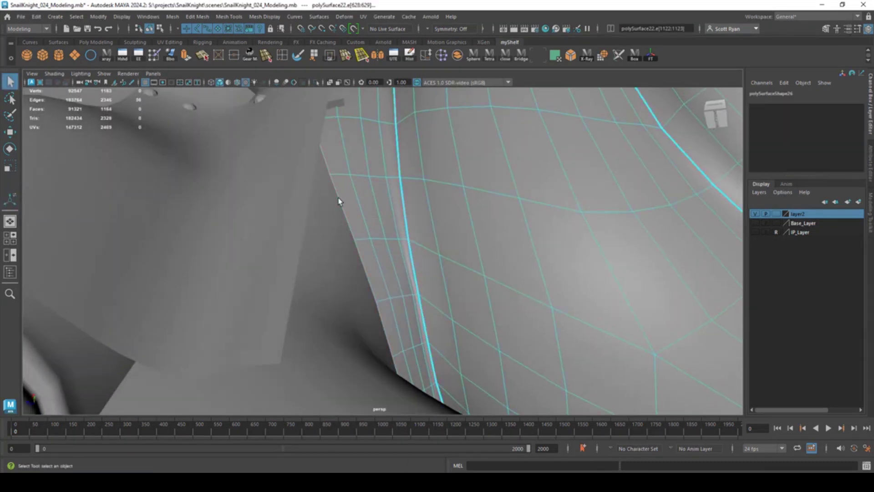
click(186, 56)
alt+drag(244, 137, 298, 150)
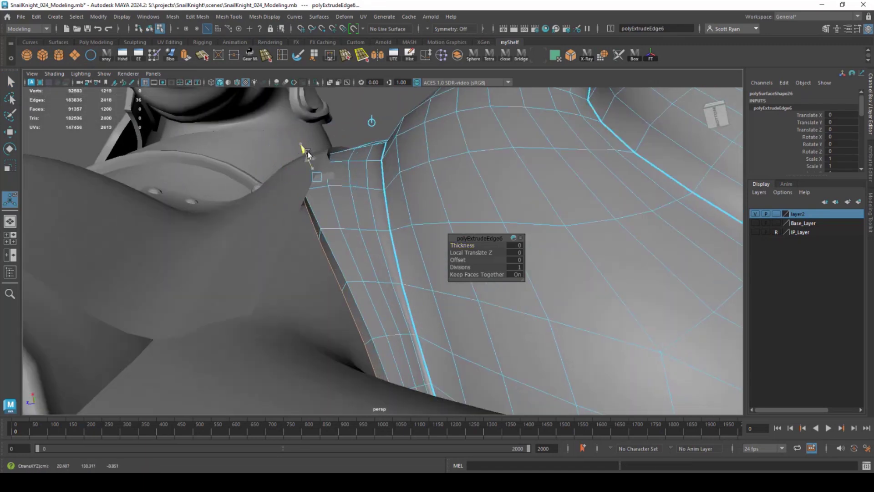
Step: Extrude the shell rim's border edges a second time and pull them along local Z into the shell opening
key(ctrl+e)
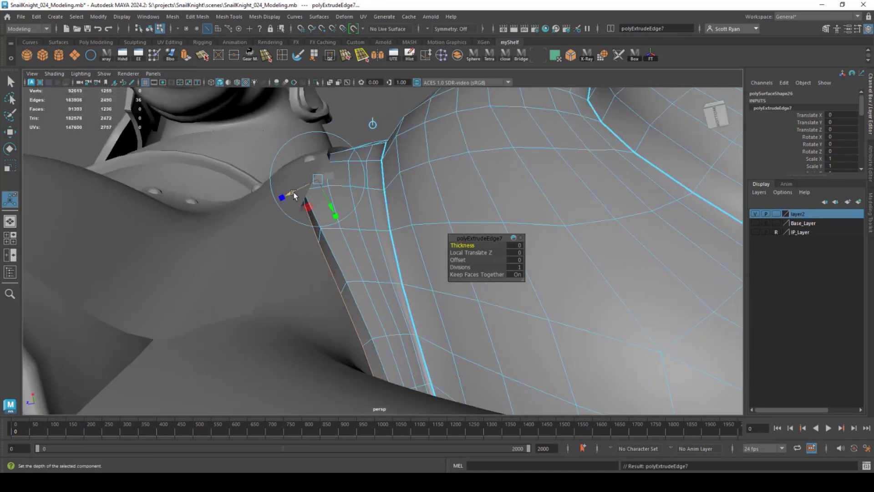
drag(298, 192, 304, 189)
alt+drag(335, 244, 364, 248)
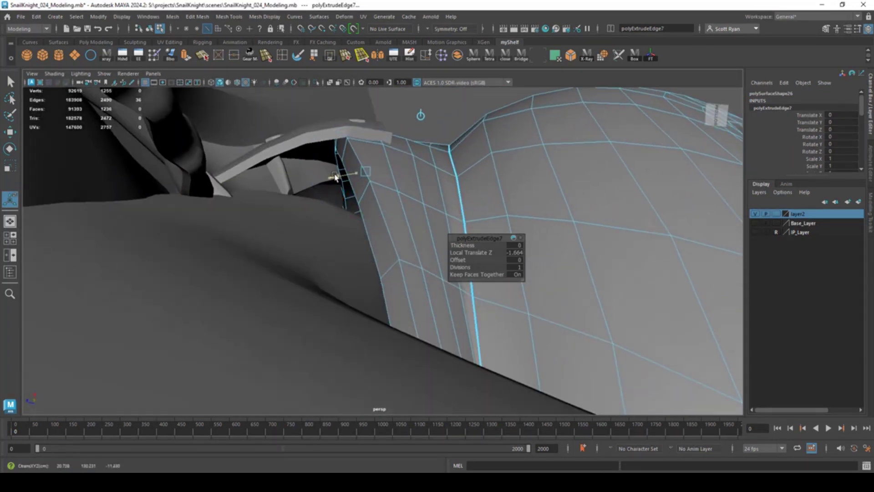
drag(335, 178, 336, 182)
alt+drag(336, 182, 371, 158)
alt+drag(371, 158, 399, 235)
Step: Bevel the two corner edge loops of the shell's thickened rim with fraction 0.5 and 2 segments
right_drag(403, 236, 408, 189)
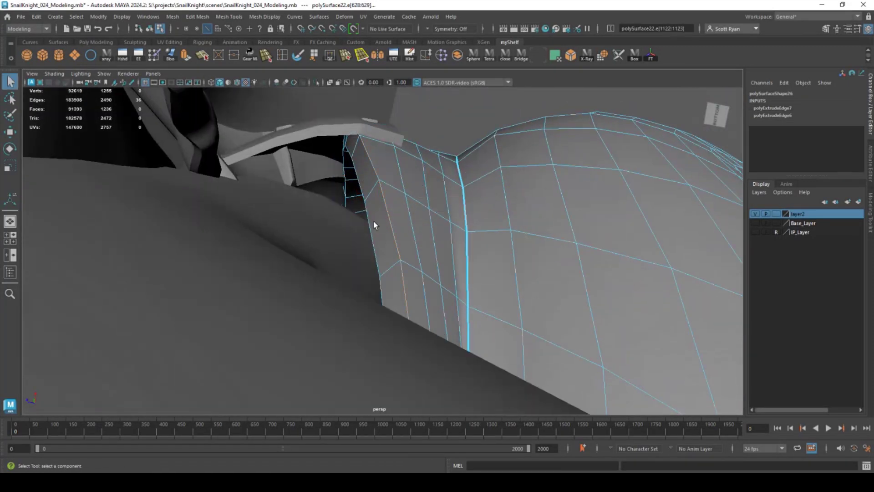
click(200, 20)
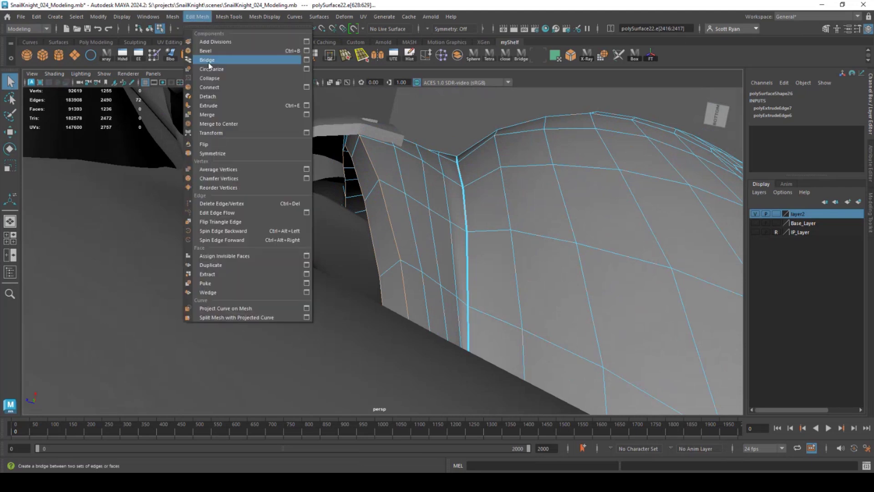
click(209, 54)
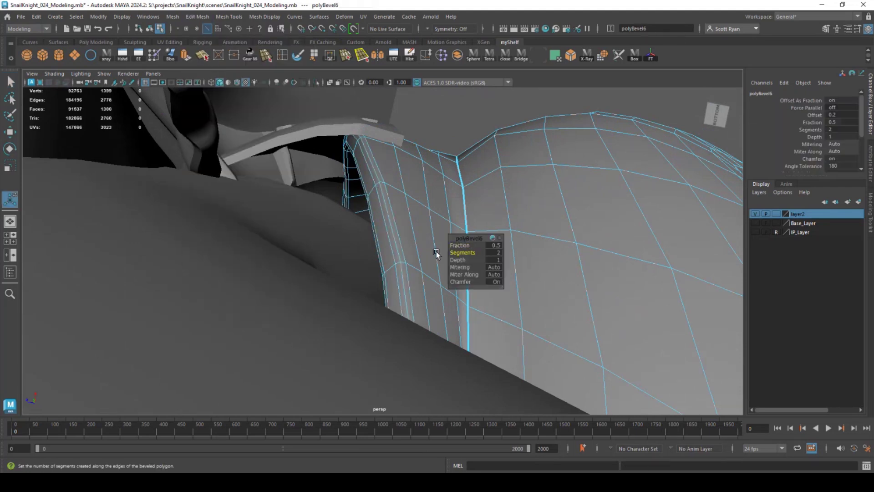
alt+drag(436, 252, 338, 313)
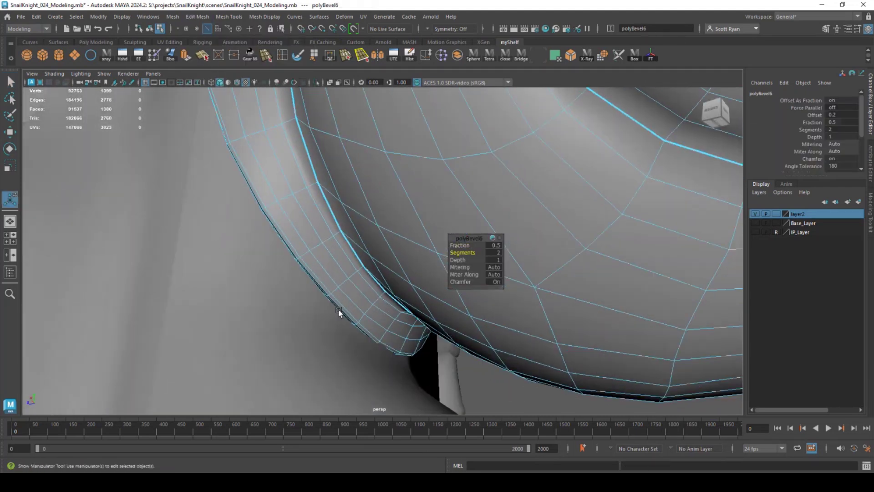
Step: Select the face loop along the shell rim's beveled edge, shift it slightly, and return to object selection with nothing selected
alt+right_drag(339, 312, 415, 312)
right_drag(347, 248, 350, 234)
click(342, 295)
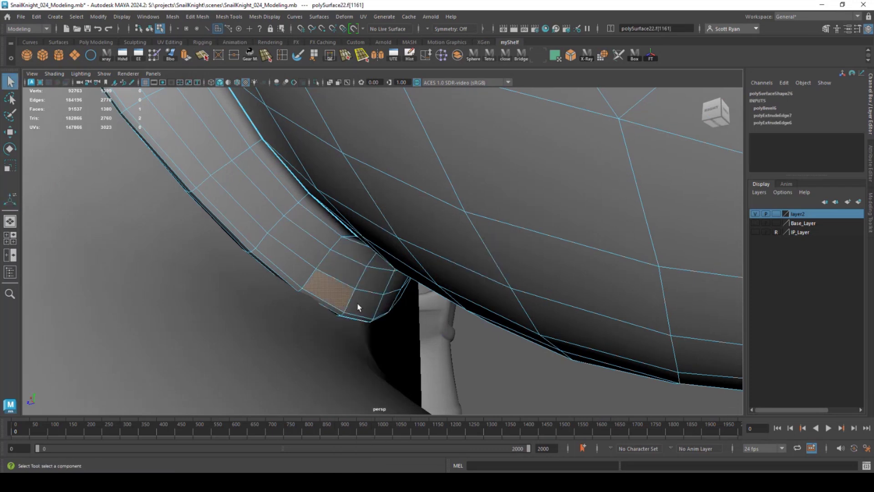
shift+double_click(360, 303)
shift+double_click(347, 297)
alt+drag(347, 297, 264, 314)
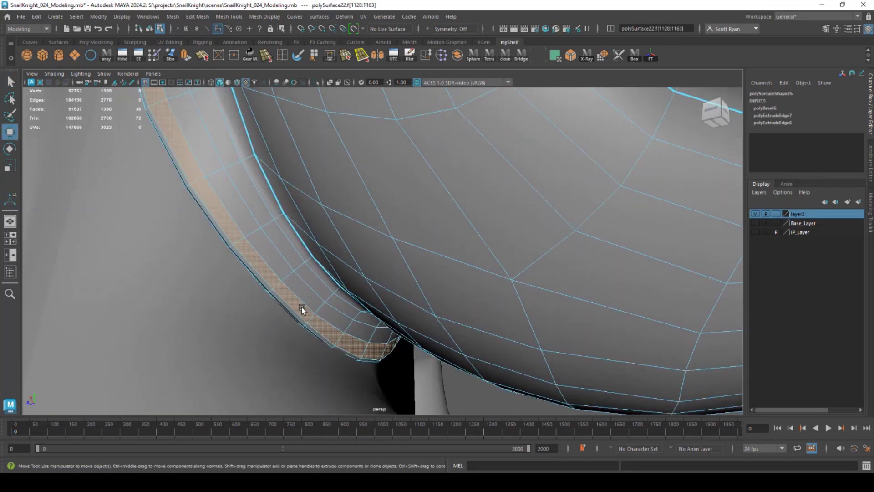
middle_drag(302, 307, 304, 307)
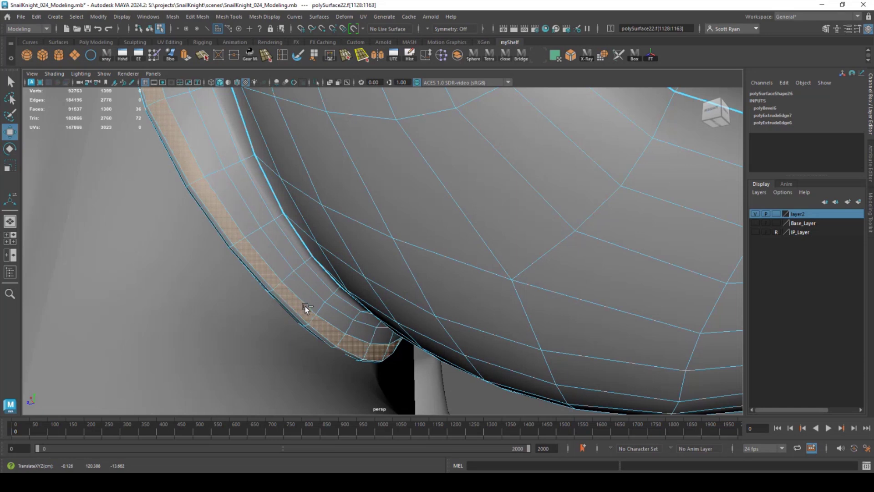
alt+drag(301, 308, 220, 285)
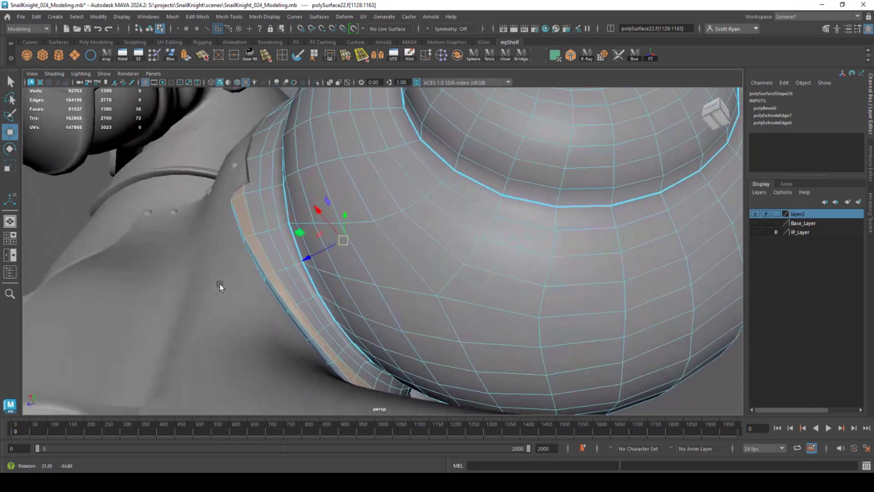
right_drag(272, 239, 304, 203)
click(696, 397)
alt+right_drag(683, 394, 400, 325)
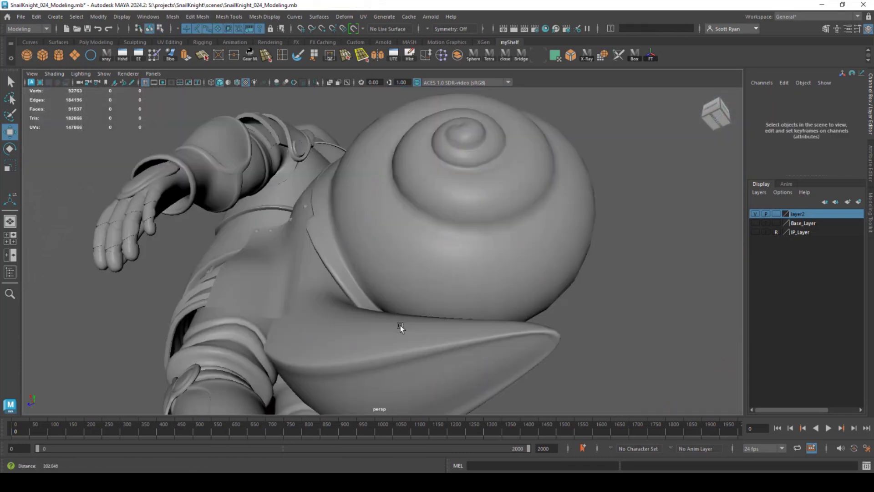
Step: Bevel the edge loop running along the outer face of the shell's rim with fraction 0.9 and 2 segments
alt+drag(306, 317, 338, 288)
click(396, 291)
scroll(396, 292, up, 8)
alt+right_drag(338, 288, 459, 299)
right_drag(345, 213, 346, 189)
double_click(291, 200)
alt+drag(297, 197, 291, 256)
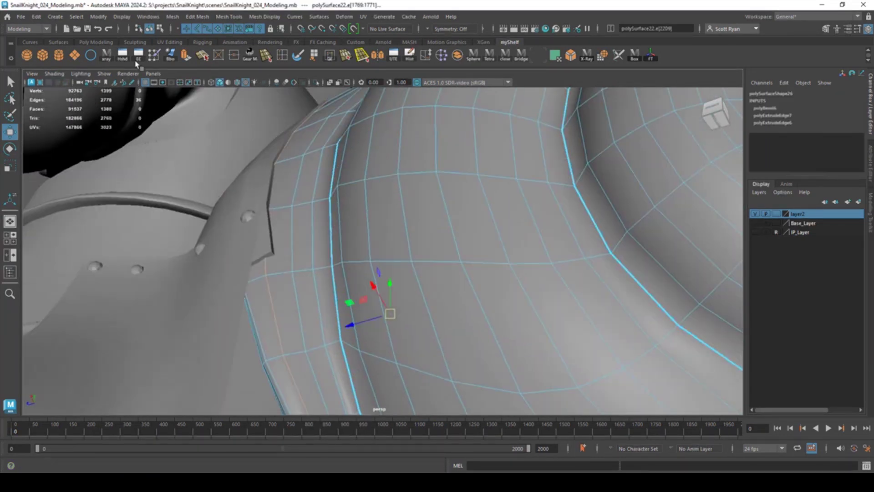
click(190, 19)
click(213, 51)
alt+drag(272, 215, 279, 190)
alt+right_drag(340, 224, 318, 217)
drag(459, 253, 465, 253)
alt+drag(355, 228, 368, 215)
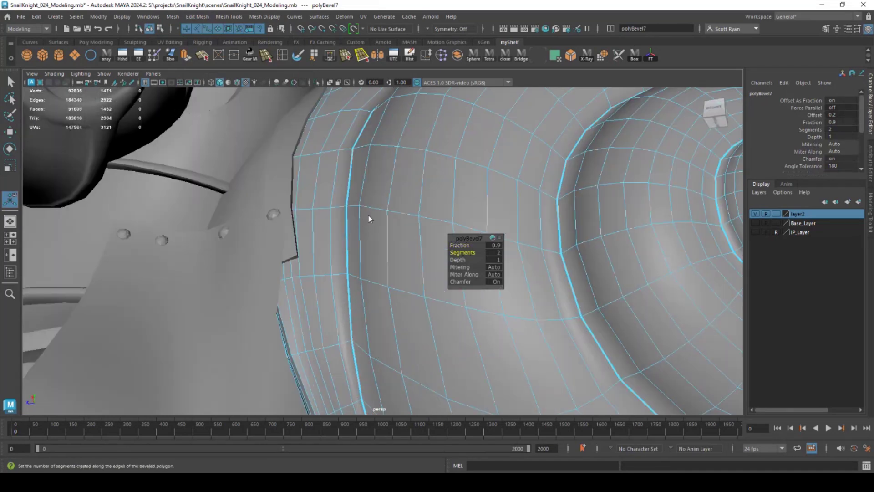
Step: Switch the shell back to object mode, delete its construction history, and deselect it
right_drag(368, 215, 407, 200)
click(408, 60)
alt+right_drag(323, 128, 248, 152)
click(382, 119)
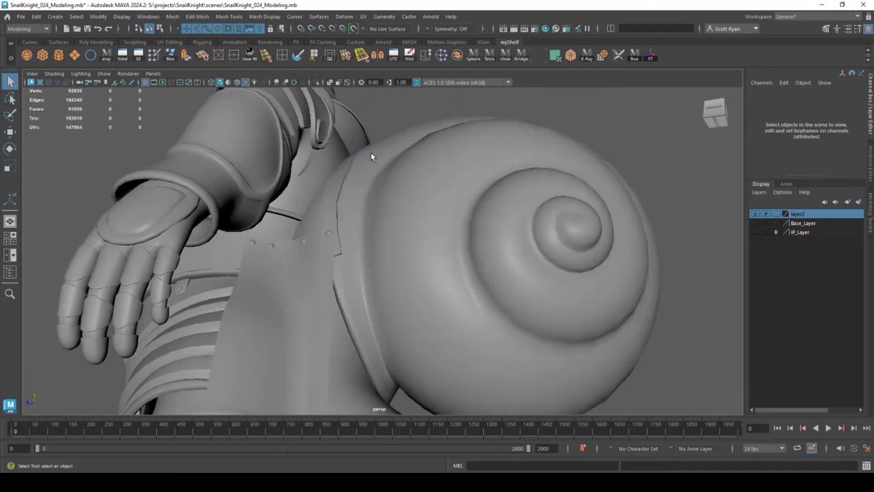
Step: Examine the finished shell from the other side, check its channel values, and view the whole character
alt+drag(371, 153, 335, 234)
click(335, 235)
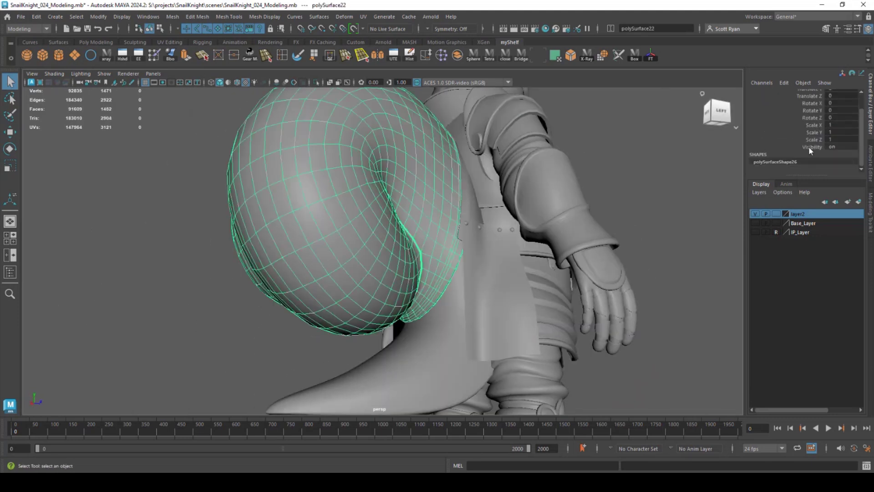
click(659, 155)
alt+drag(659, 155, 456, 180)
alt+right_drag(455, 181, 348, 179)
alt+drag(348, 179, 359, 213)
alt+right_drag(359, 213, 228, 218)
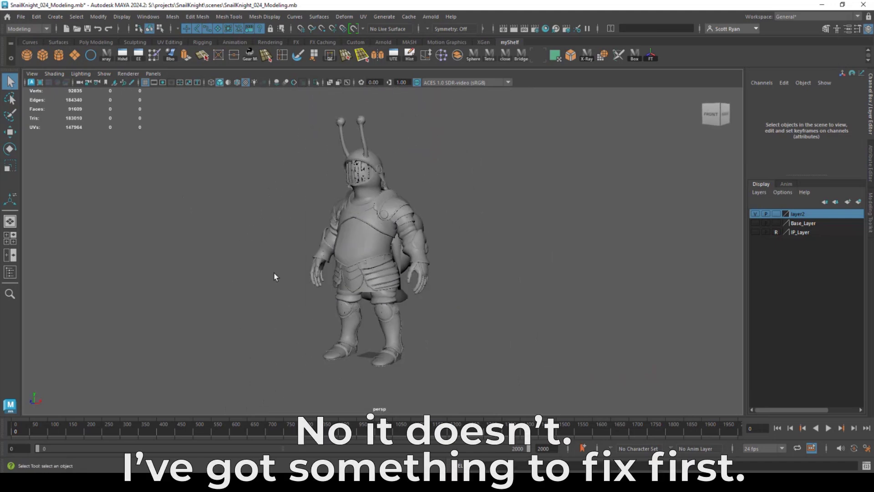
Step: Save the scene as a new version named SnailKnight_025_Modeling.mb
click(21, 17)
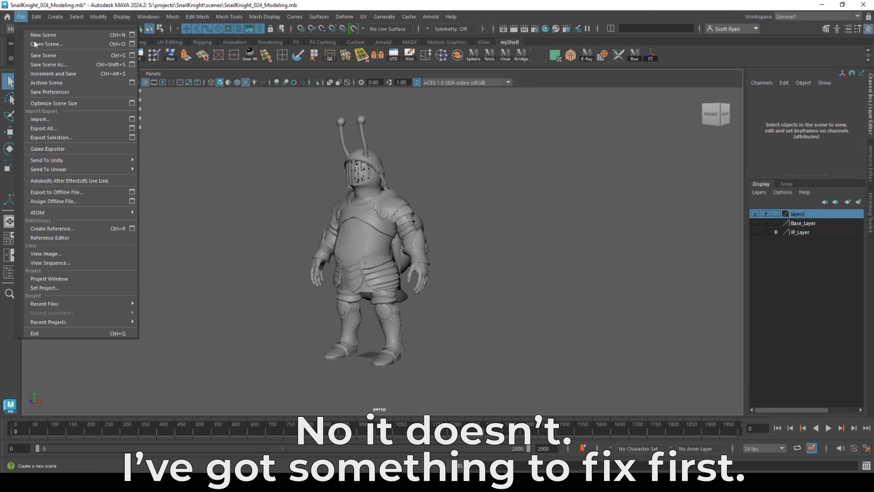
click(48, 65)
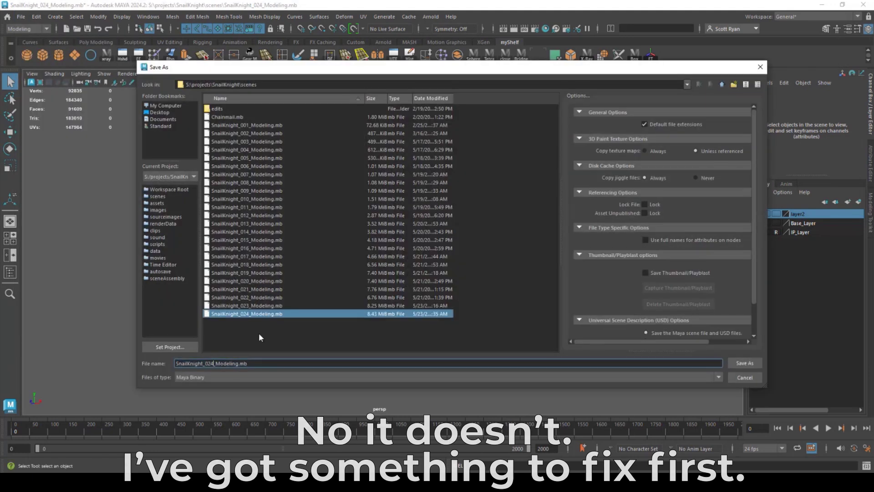
key(BackSpace)
text(5)
key(Return)
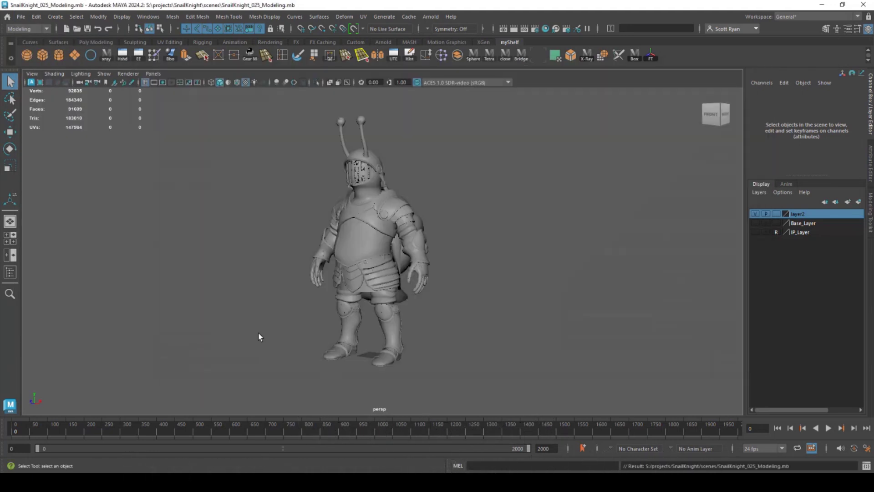